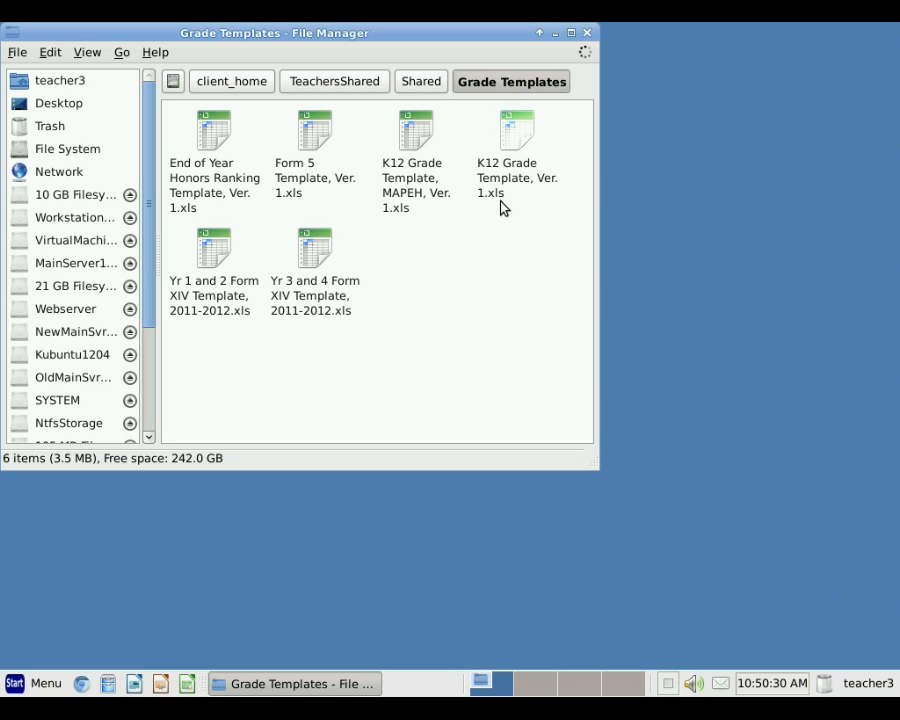
Step: Select the K12 Grade Template, Ver. 1.xls file in the Grade Templates folder
left_click(515, 130)
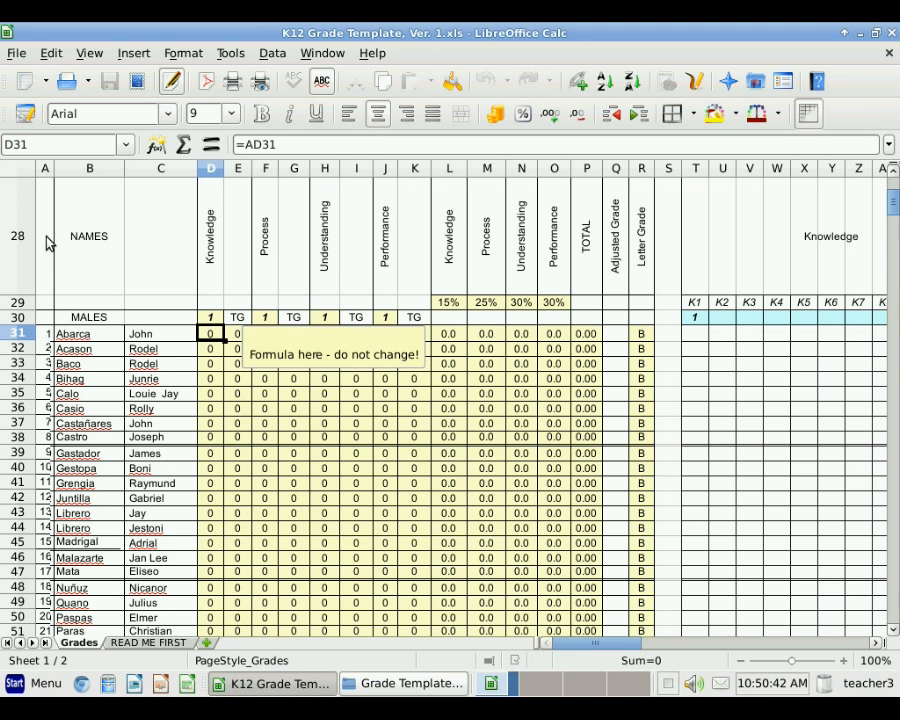
Step: Save the template as Q4 2015 Math.xls in teacher3's Documents folder, keeping the Excel 97/2000/XP/2003 format
left_click(18, 54)
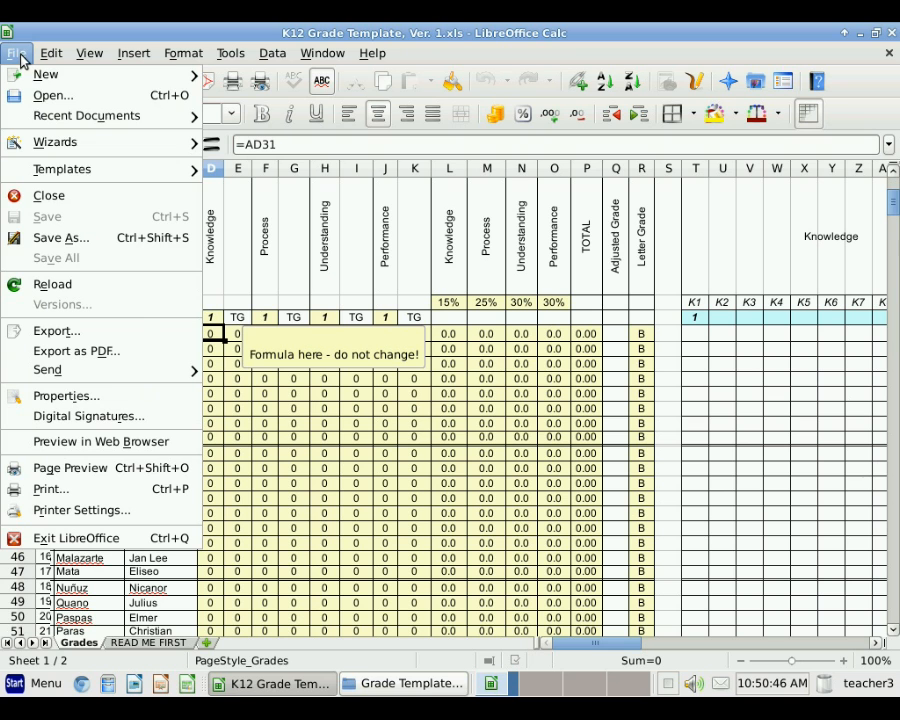
left_click(35, 237)
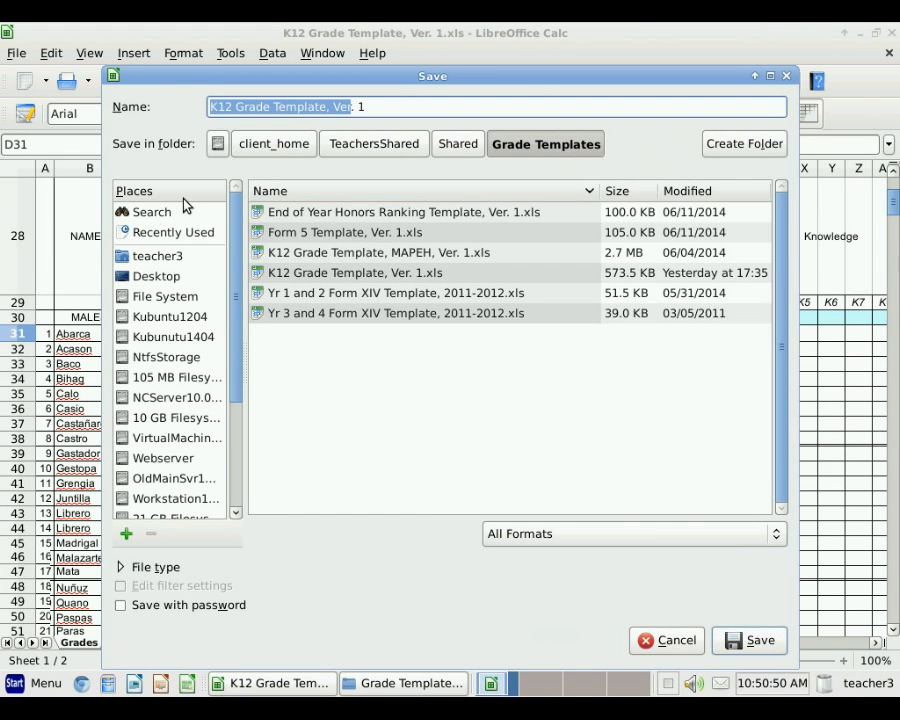
left_click(151, 262)
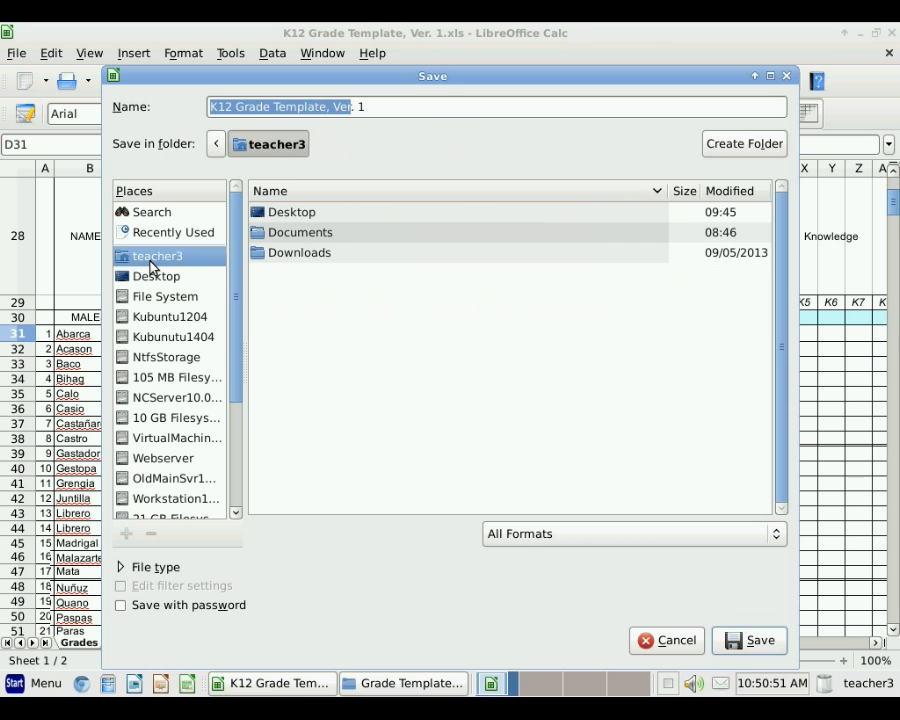
double_click(300, 233)
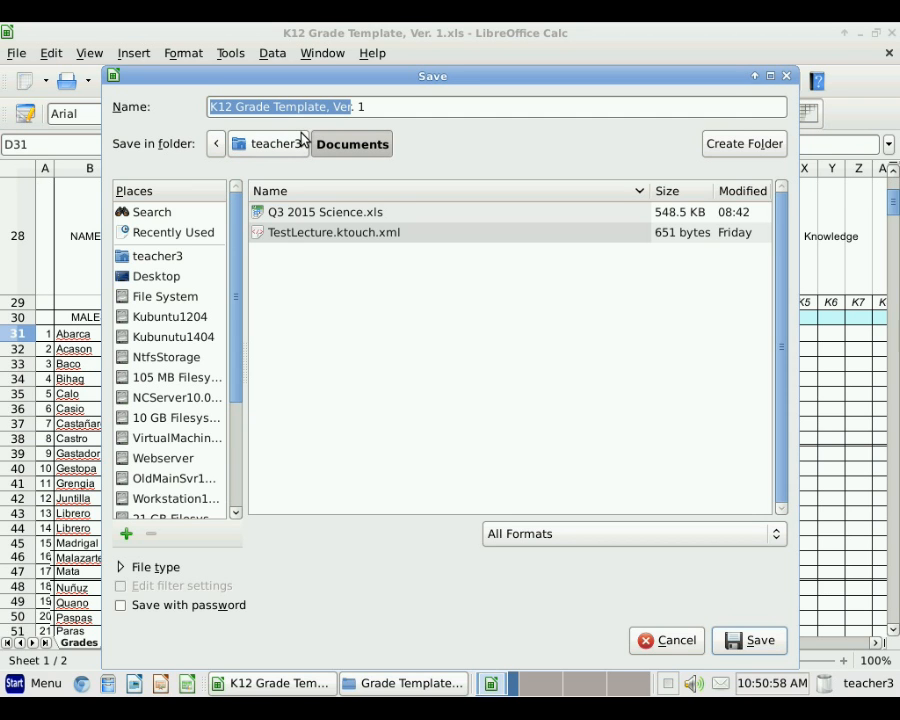
type("Q3 2015 Science.xls")
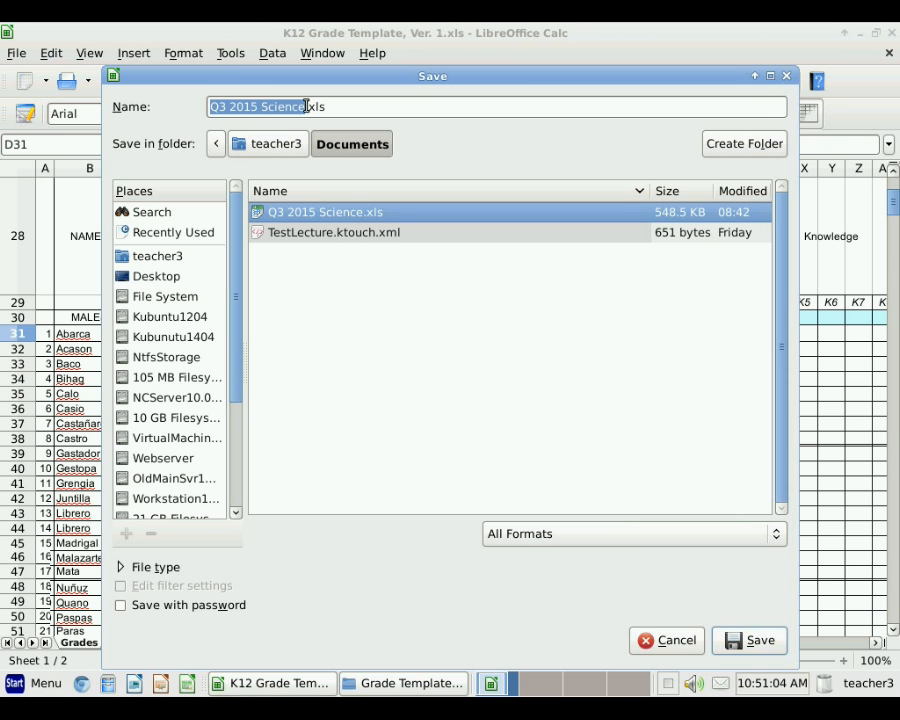
left_click(306, 106)
left_click_drag(305, 106, 193, 113)
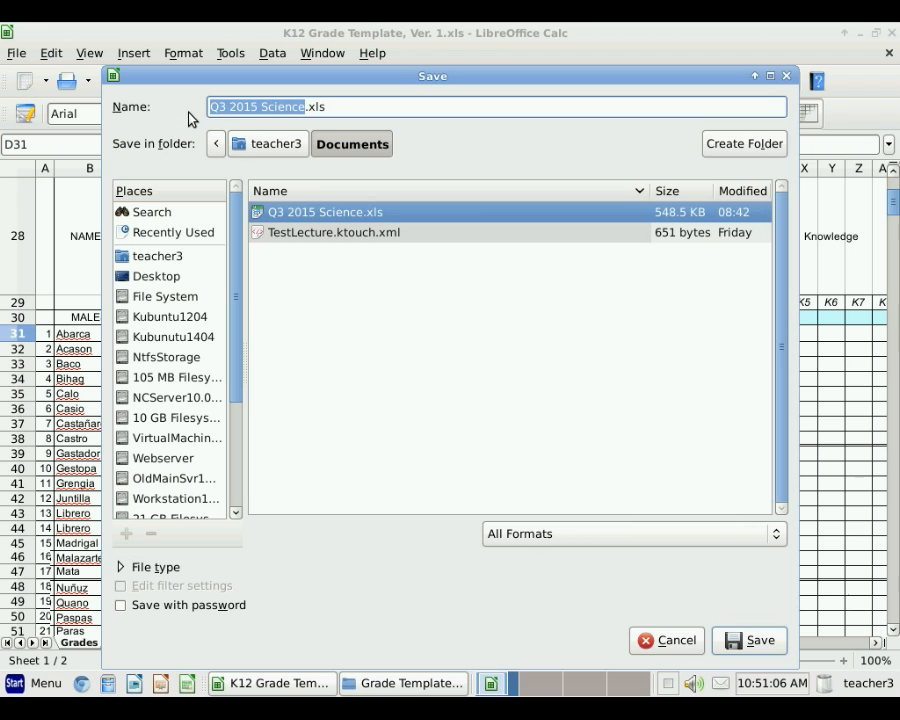
type("Q4")
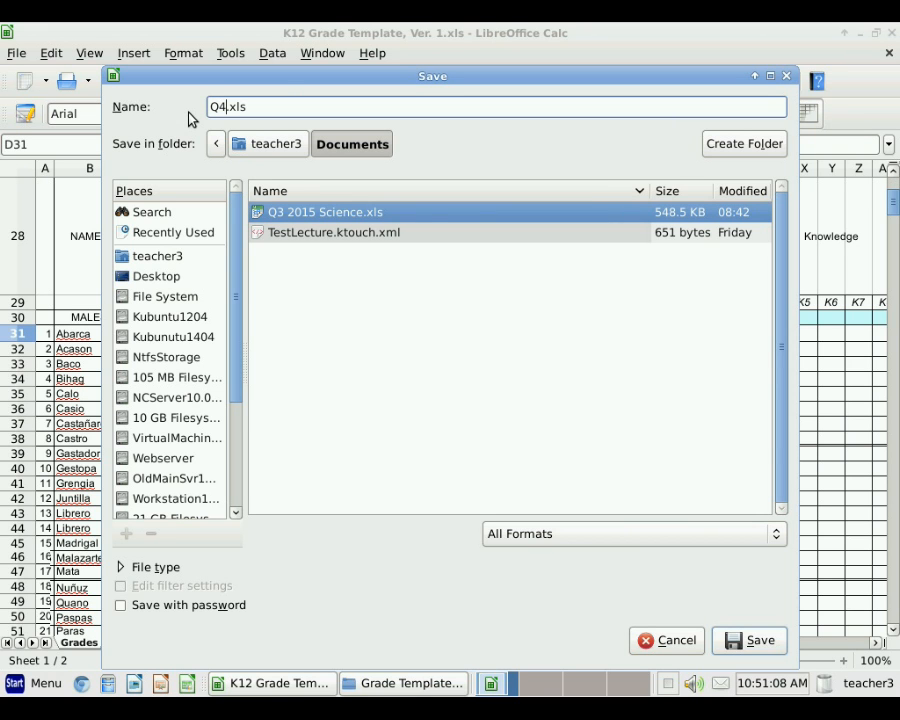
type(" 2015 Math")
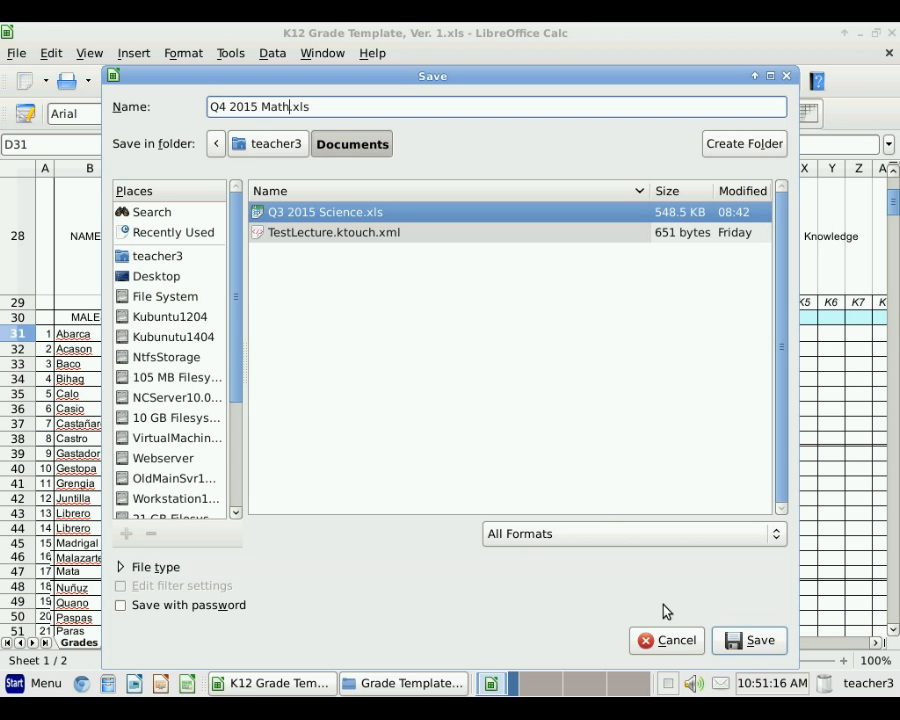
left_click(750, 649)
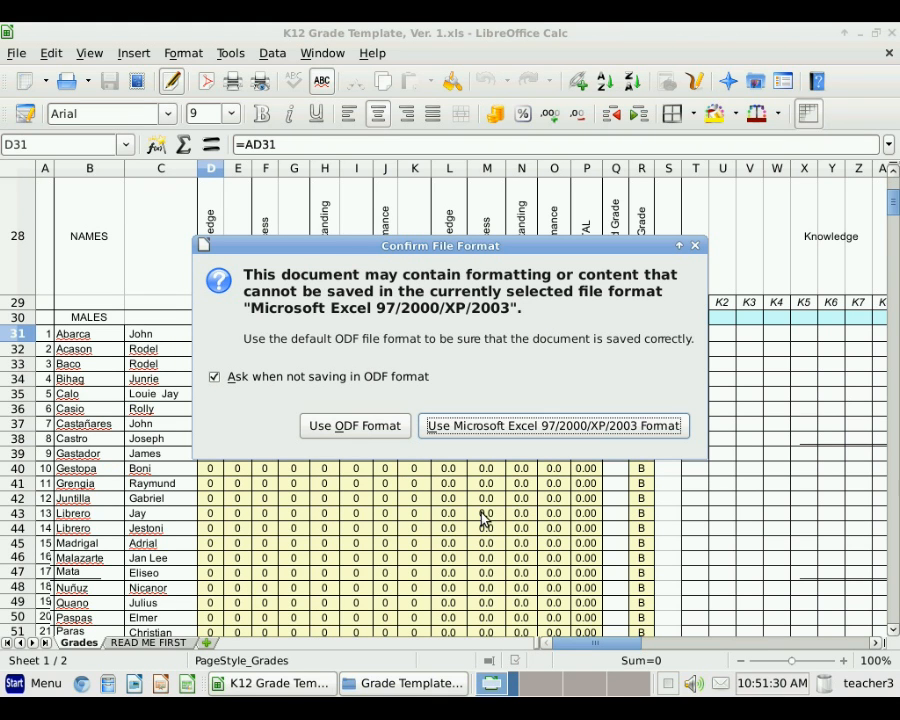
left_click(483, 433)
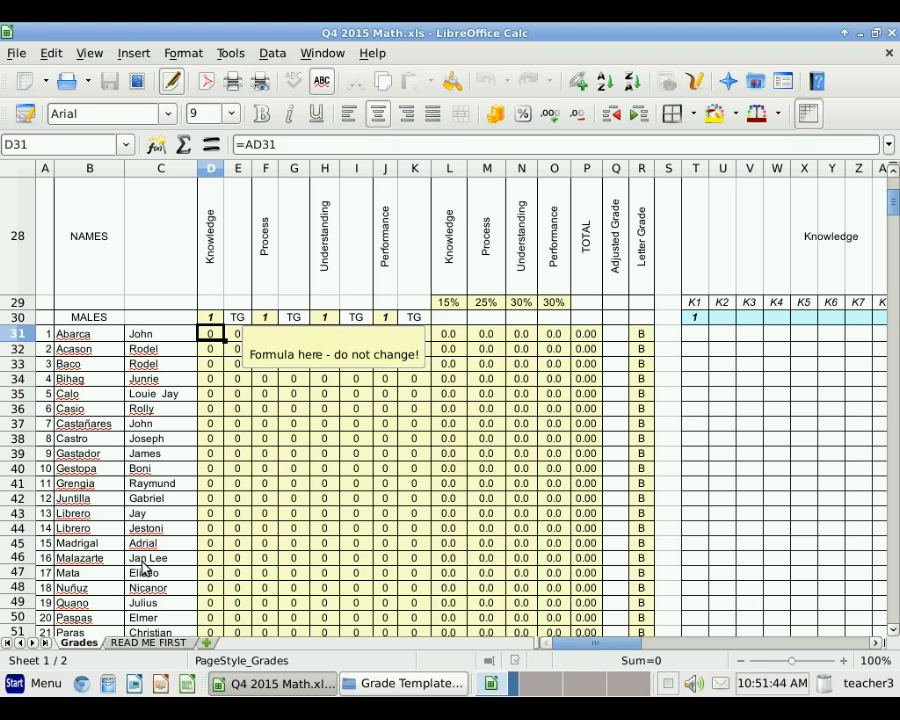
left_click(153, 645)
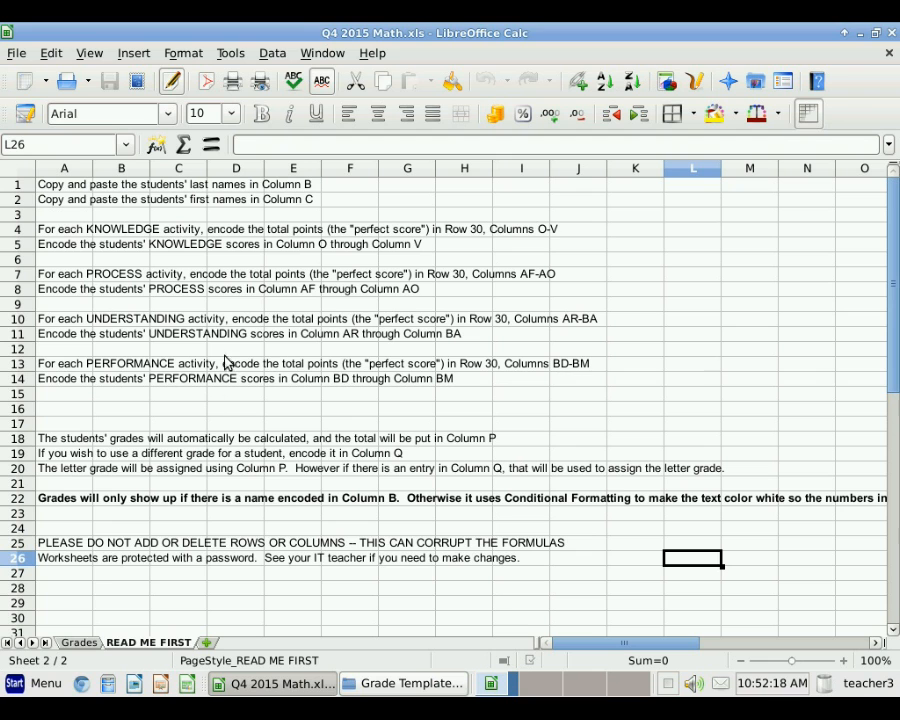
left_click(79, 643)
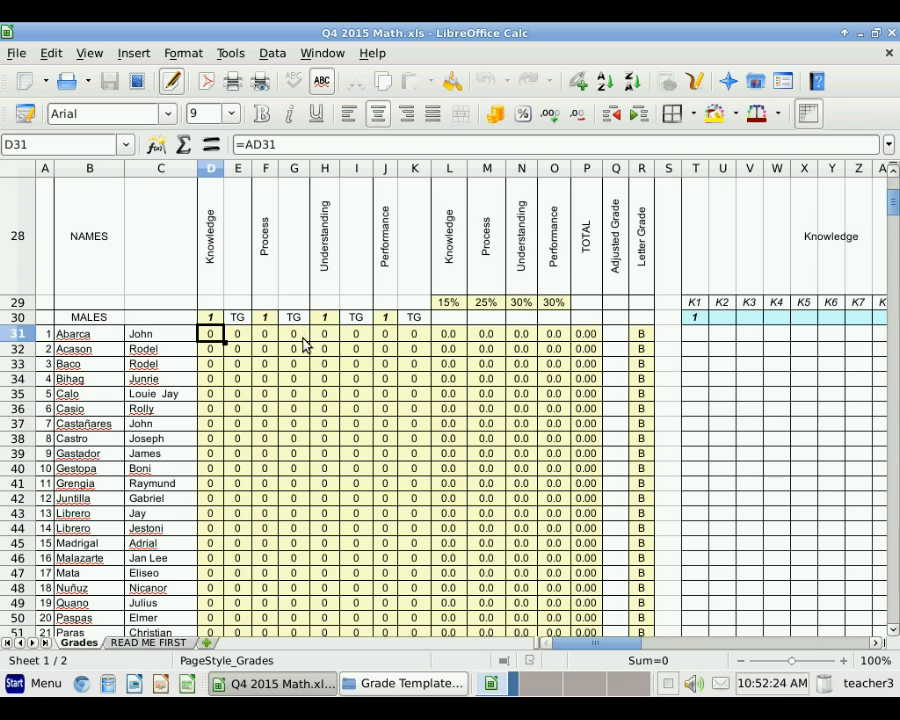
scroll(303, 342, "up", 9)
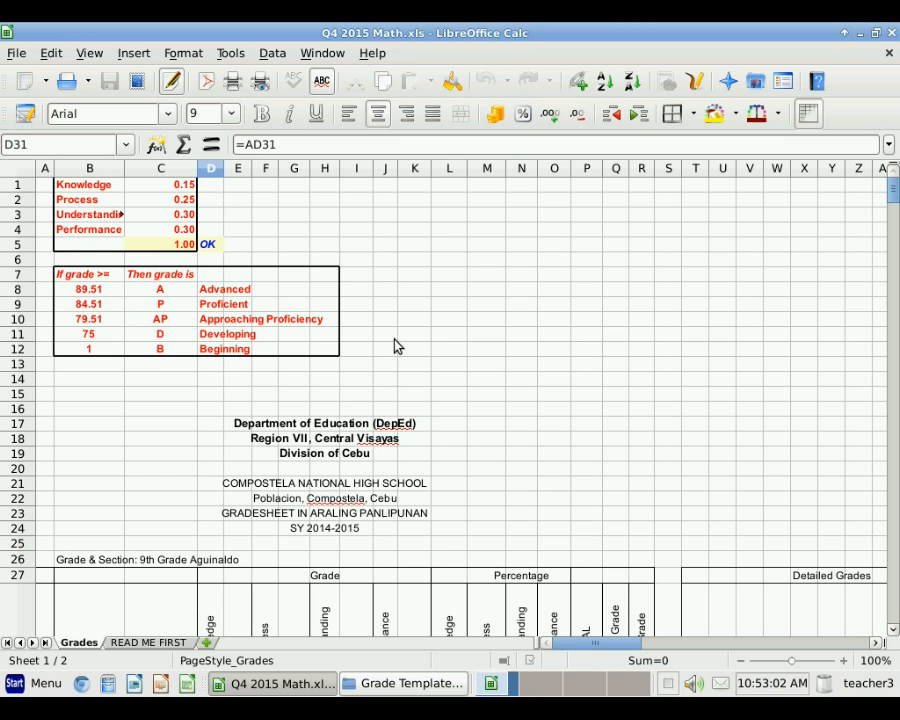
scroll(408, 344, "down", 4)
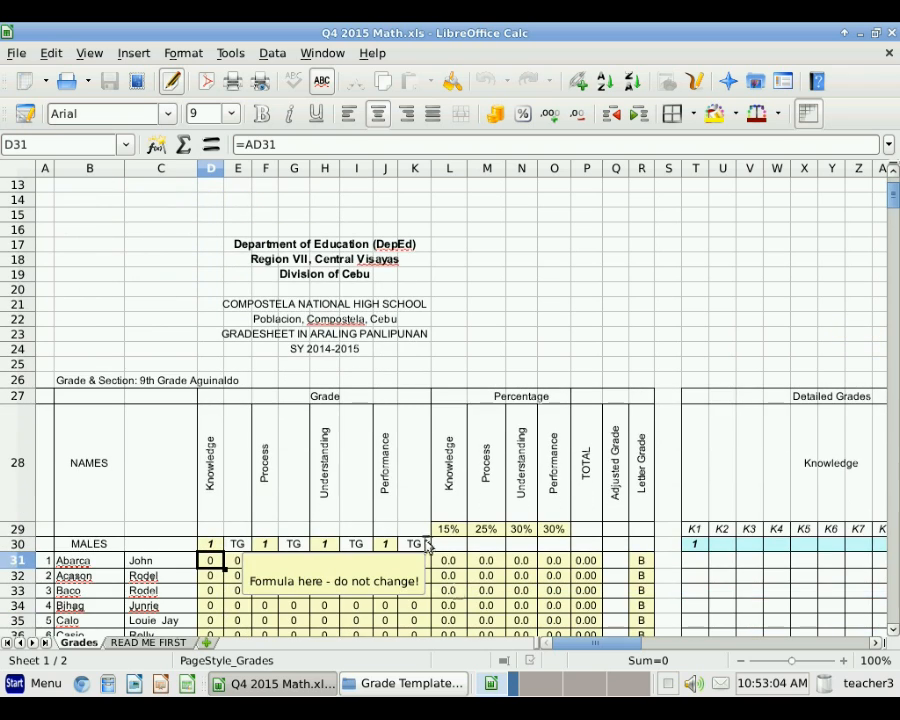
scroll(620, 368, "up", 3)
scroll(617, 367, "up", 1)
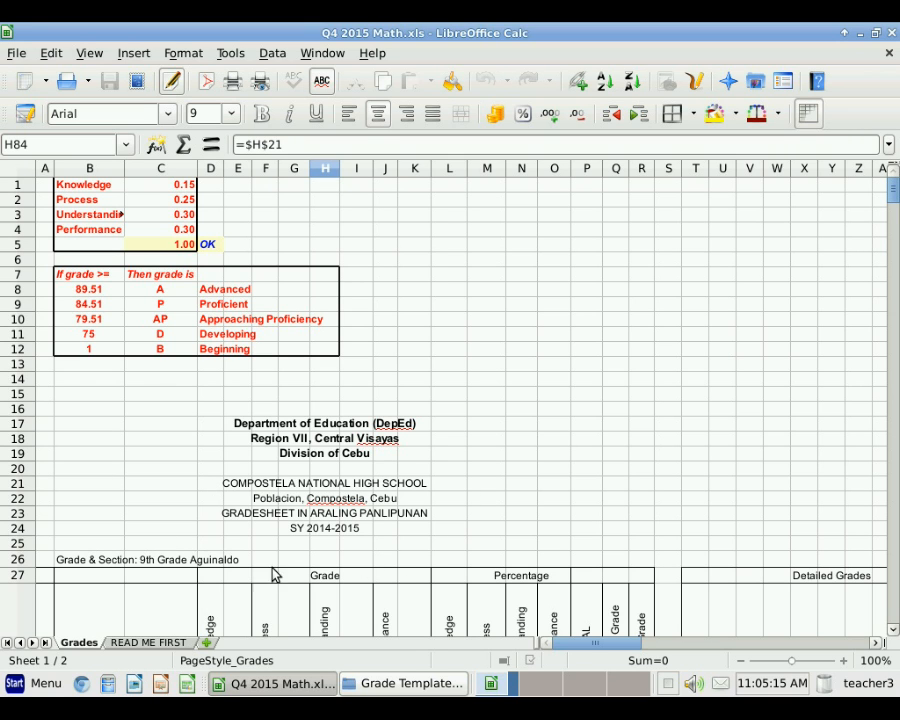
Step: Change the school name in H21 to LABOGON NATIONAL HIGH SCHOOL
left_click(329, 487)
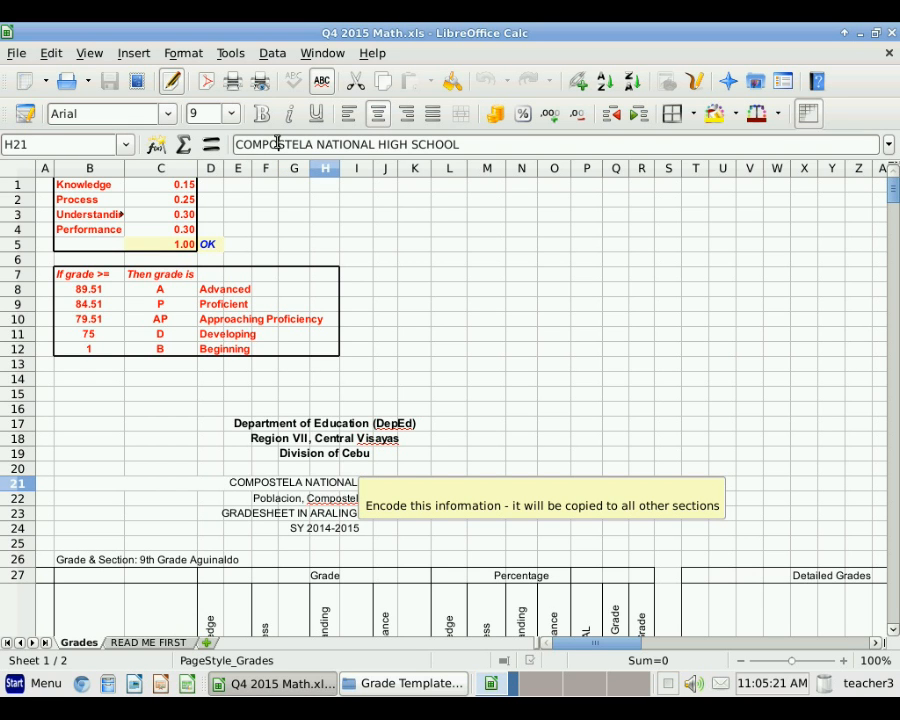
double_click(277, 143)
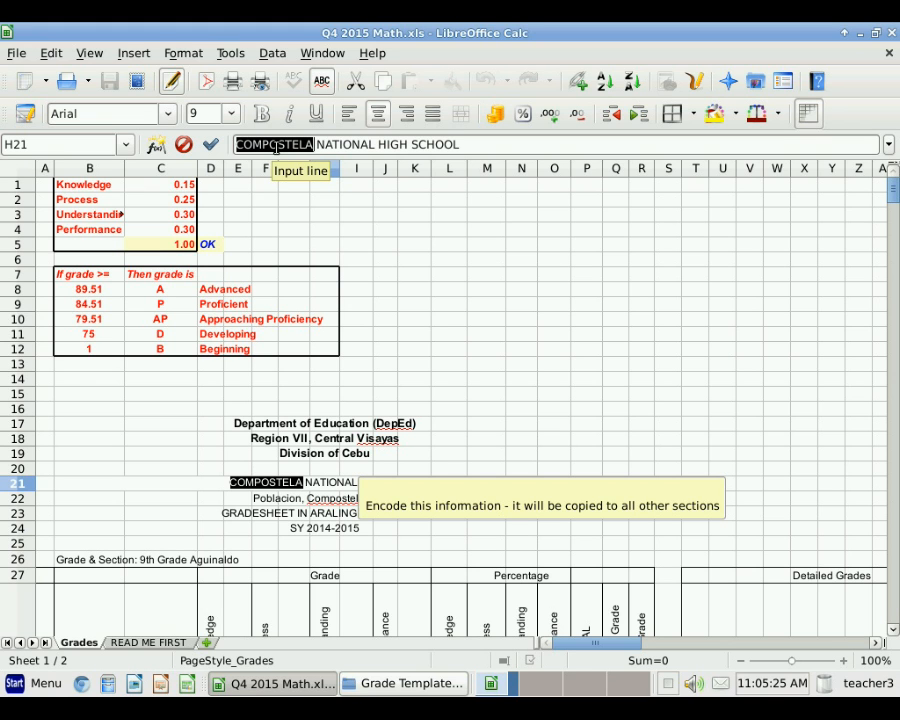
type("Lago")
key("BackSpace")
key("BackSpace")
key("BackSpace")
type("ABOGON")
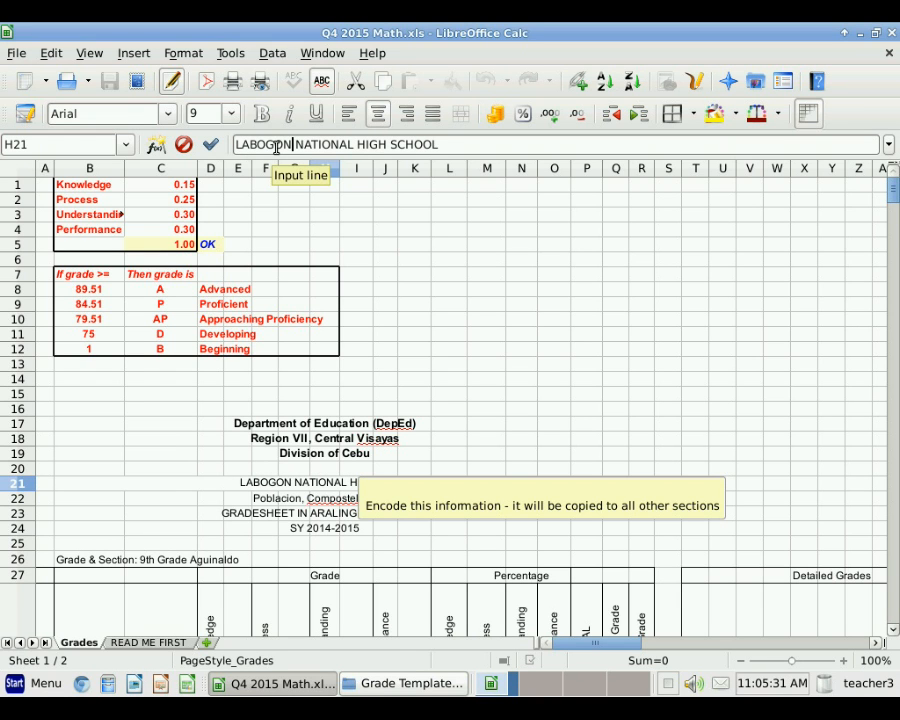
key("Return")
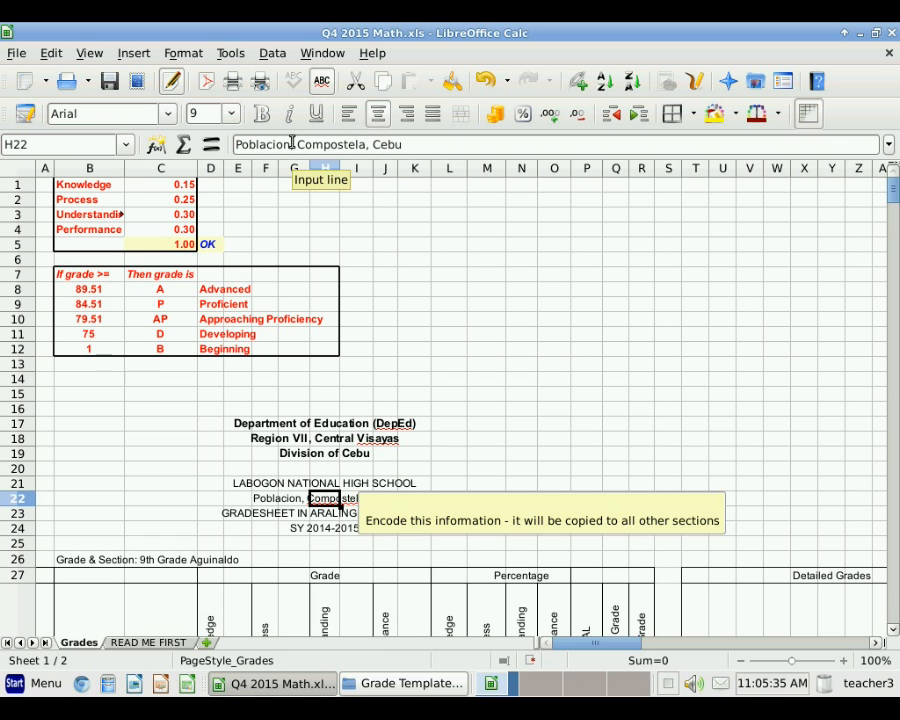
Step: Change the address in H22 to Labogon, Mandaue City, Cebu
left_click_drag(239, 144, 369, 146)
type("Labogon")
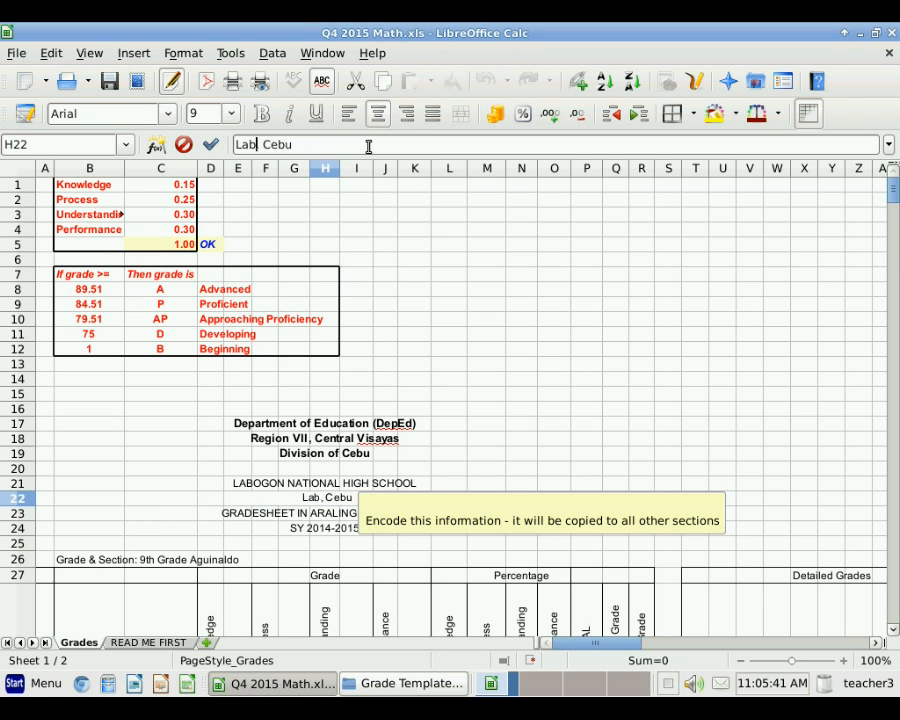
key("Return")
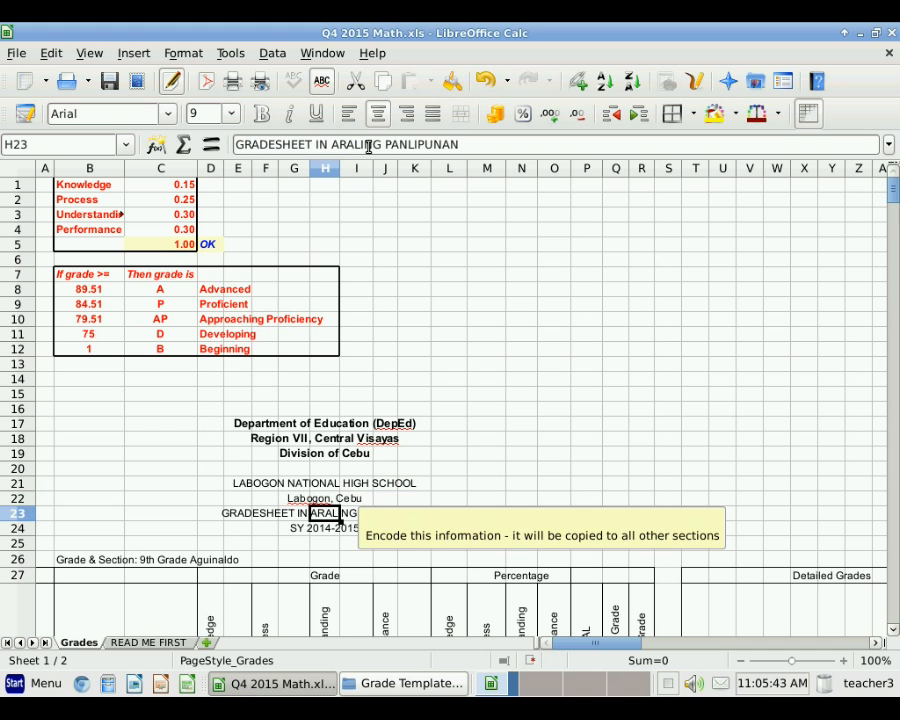
left_click(322, 498)
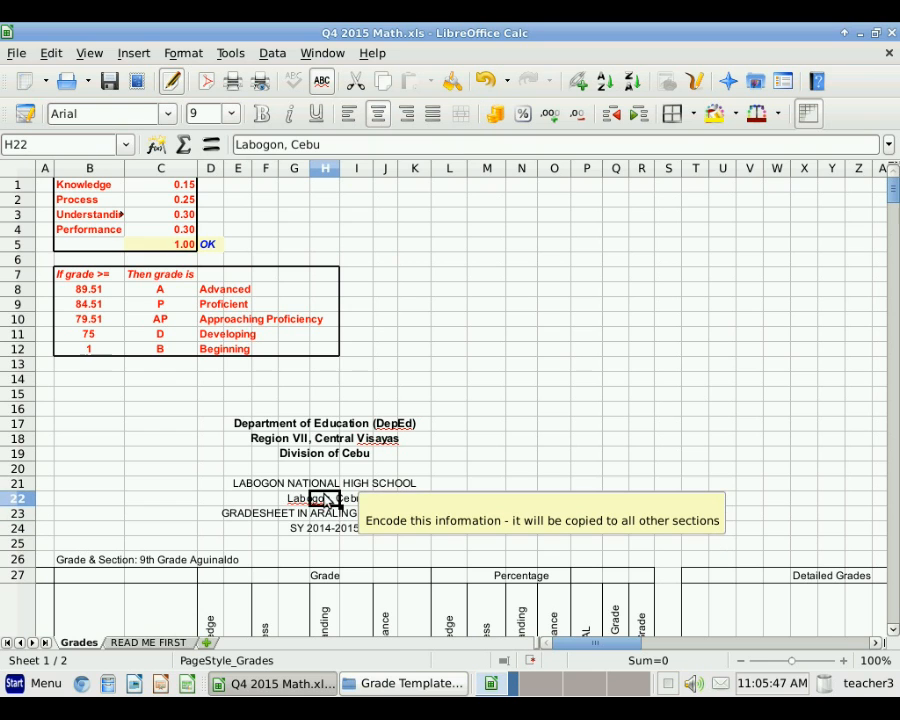
left_click(293, 144)
type("Mandaue City,")
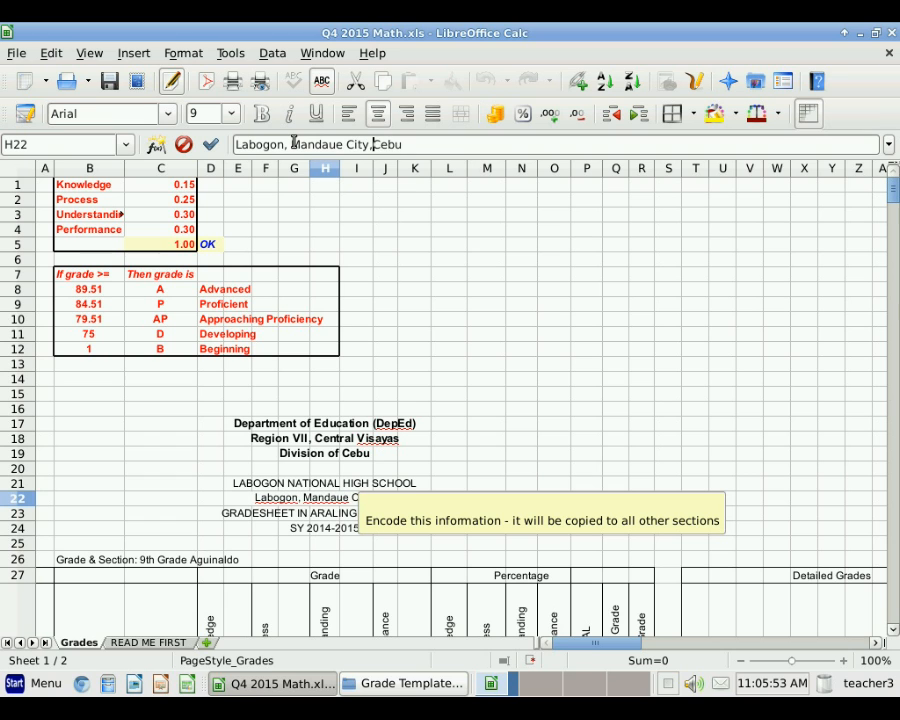
key("Return")
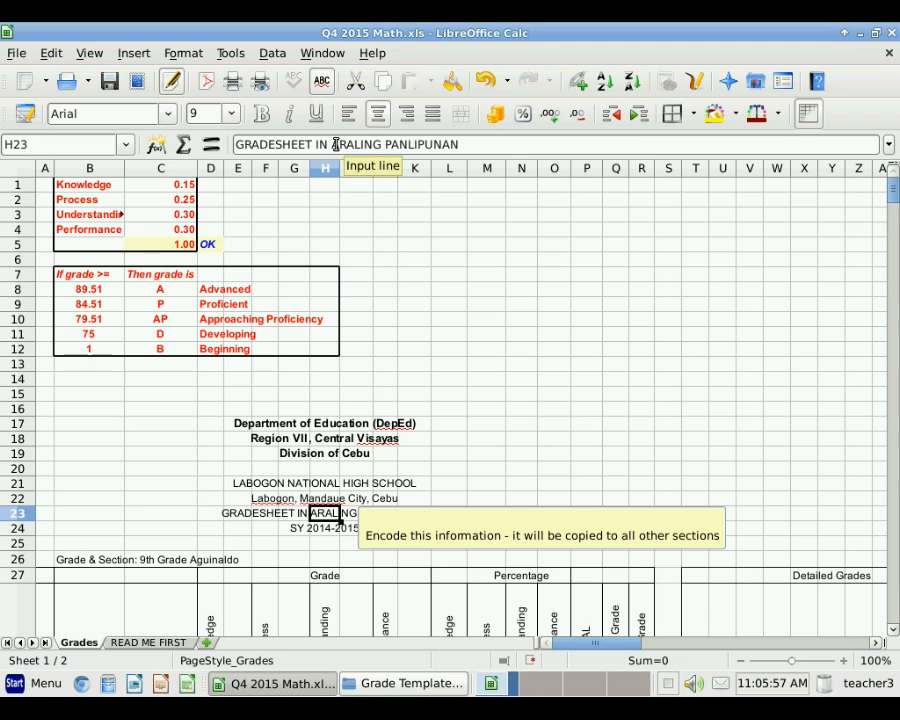
Step: Retitle the heading in H23 as GRADESHEET IN MATH
double_click(336, 144)
left_click(462, 146, "shift")
type("AM")
key("BackSpace")
key("BackSpace")
type("MATH")
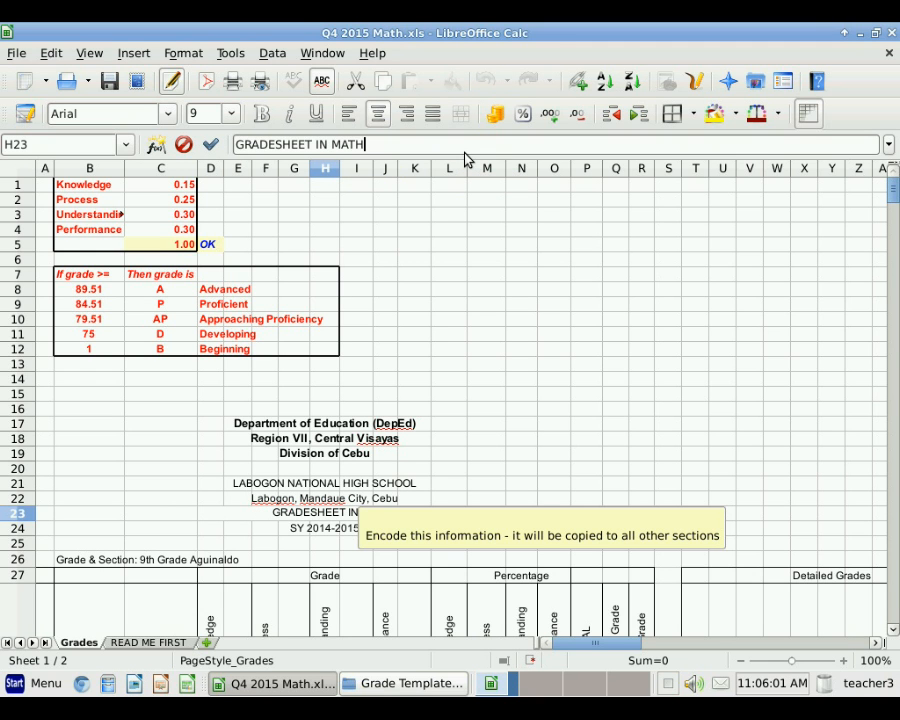
key("Return")
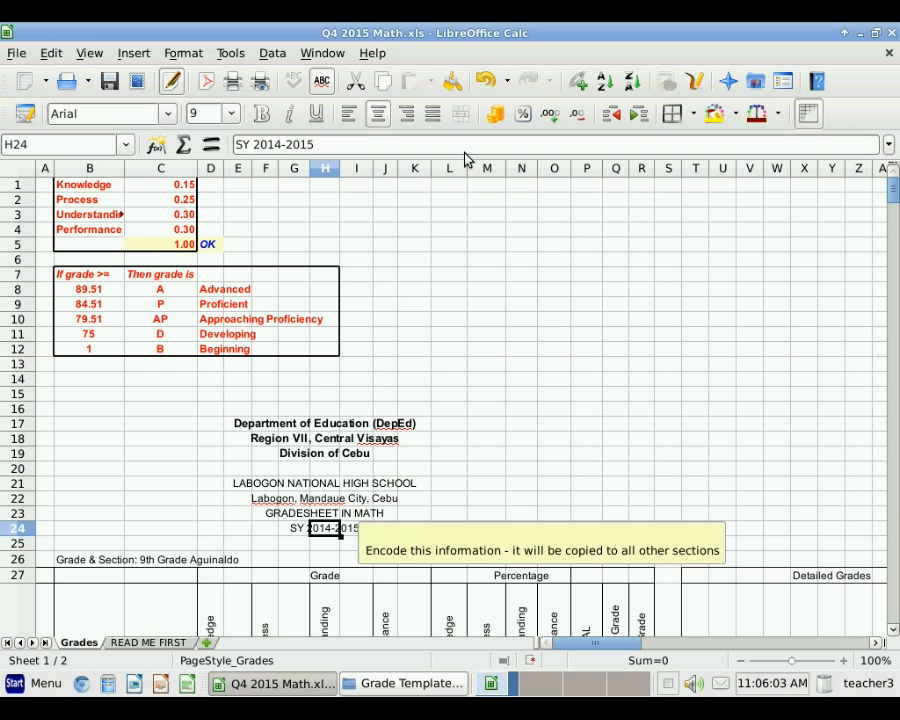
left_click(86, 564)
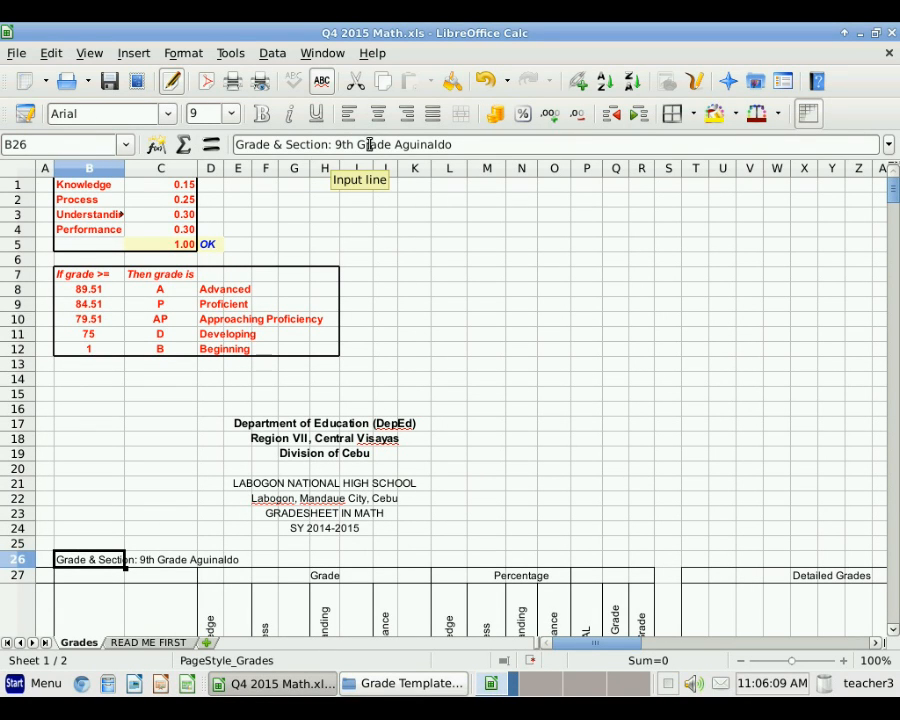
Step: Relabel the section in B26 as 7th Grade Jade
left_click_drag(339, 145, 454, 161)
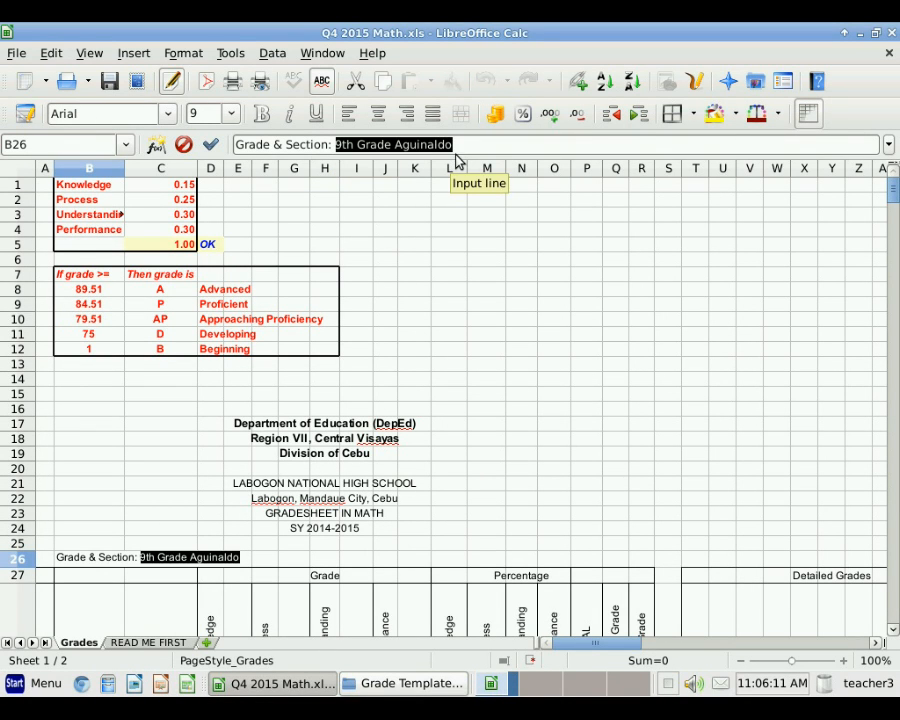
type("7th Grade")
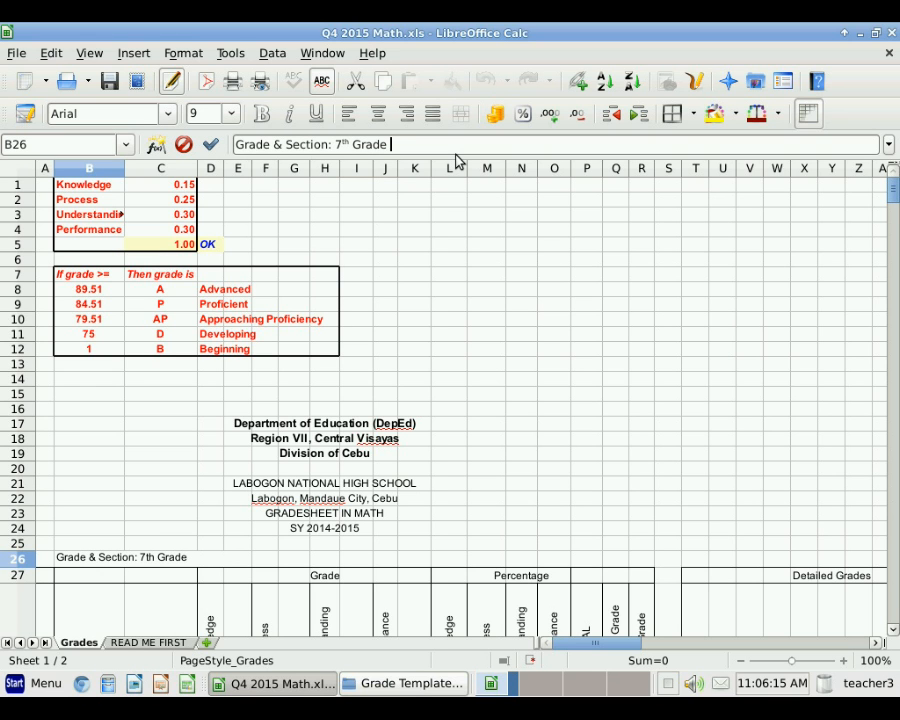
type(" Jade")
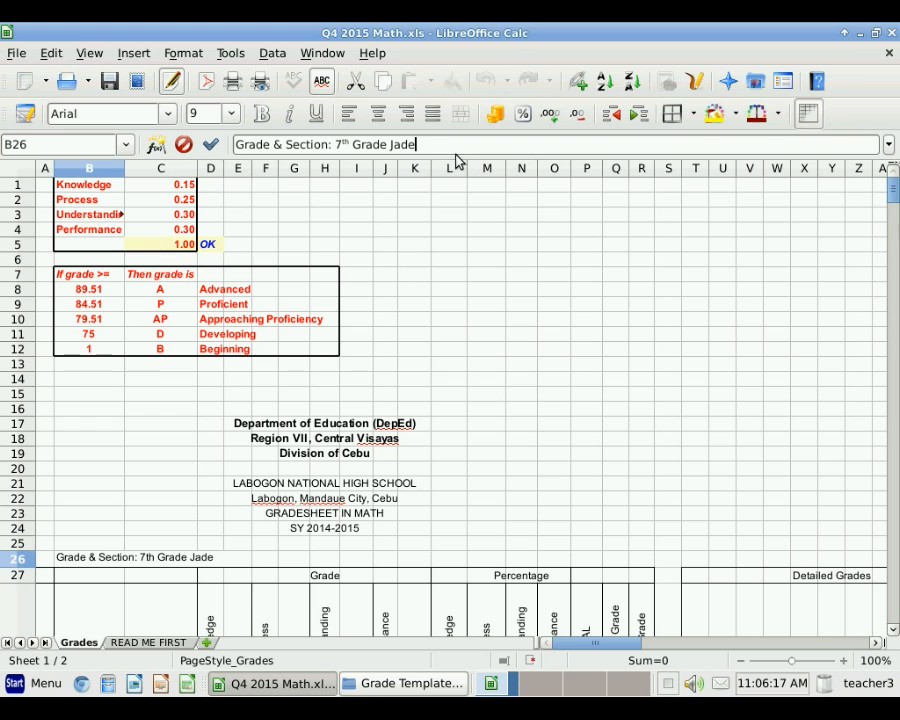
key("Return")
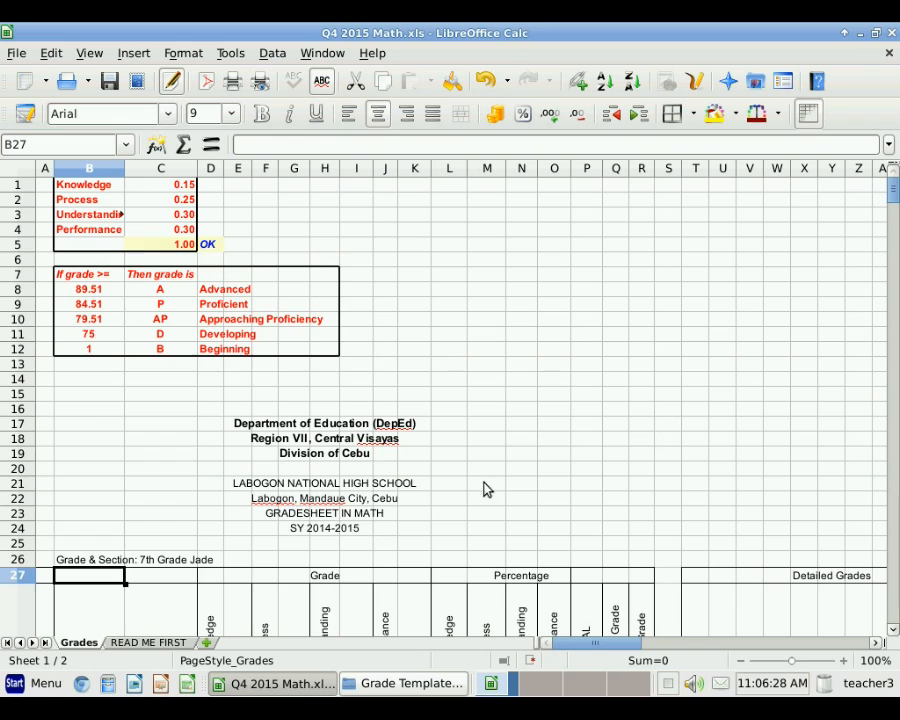
Step: Change the B152 section label from 9th Grade Jacinto to 7th Grade Jasmine
scroll(483, 480, "down", 5)
scroll(483, 480, "down", 2)
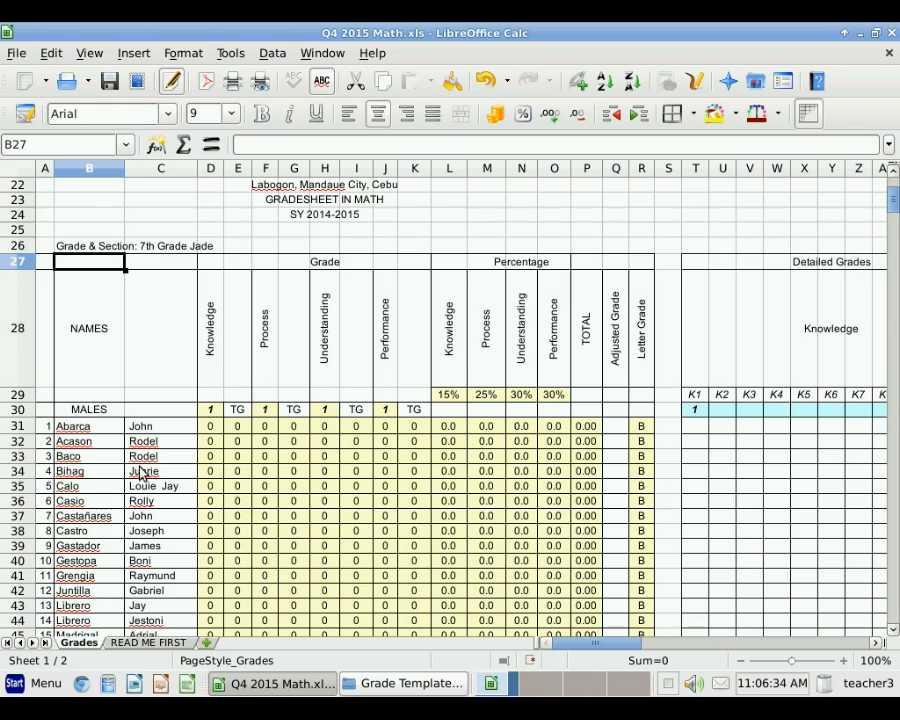
scroll(114, 466, "down", 14)
scroll(141, 469, "down", 2)
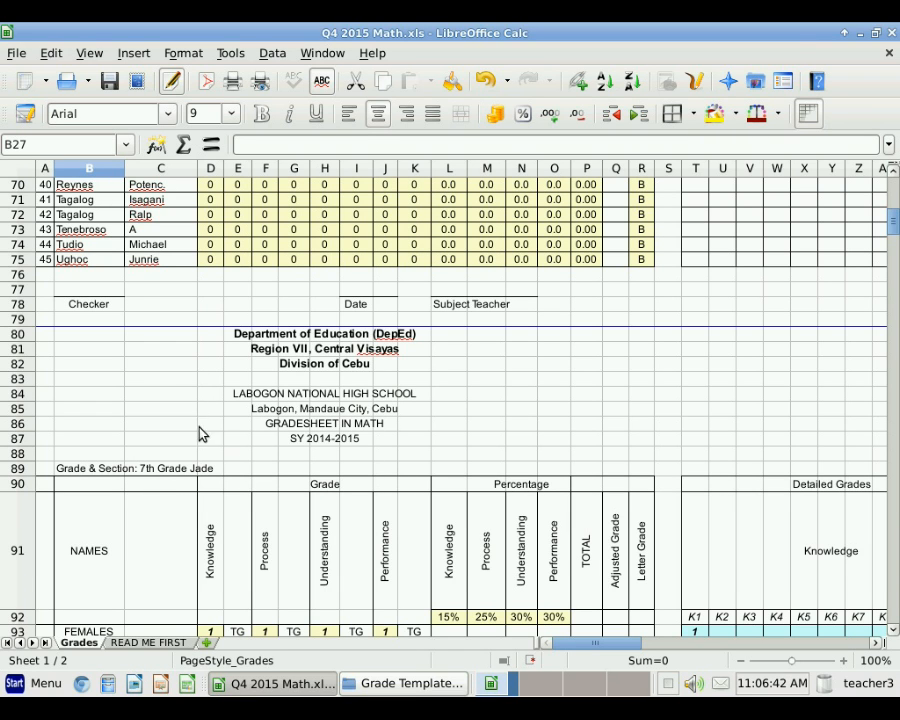
scroll(322, 426, "up", 20)
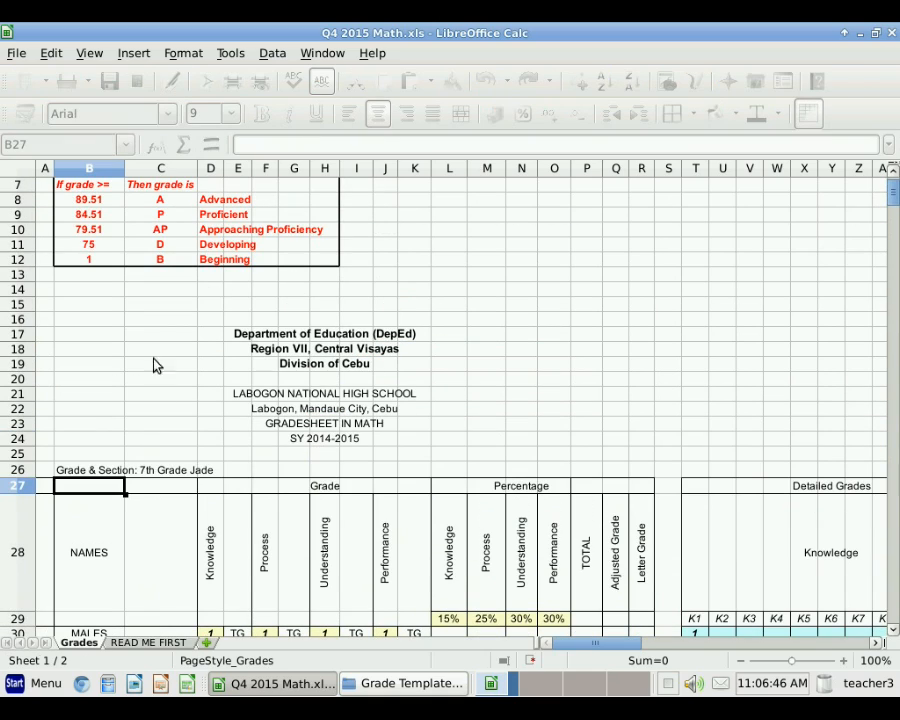
scroll(53, 502, "down", 17)
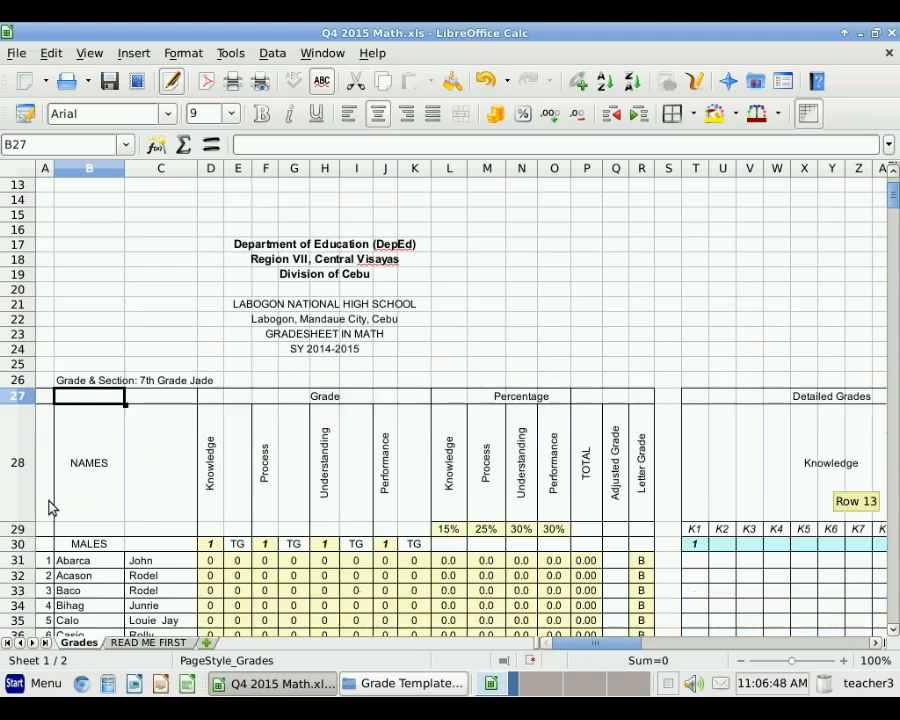
scroll(53, 502, "down", 12)
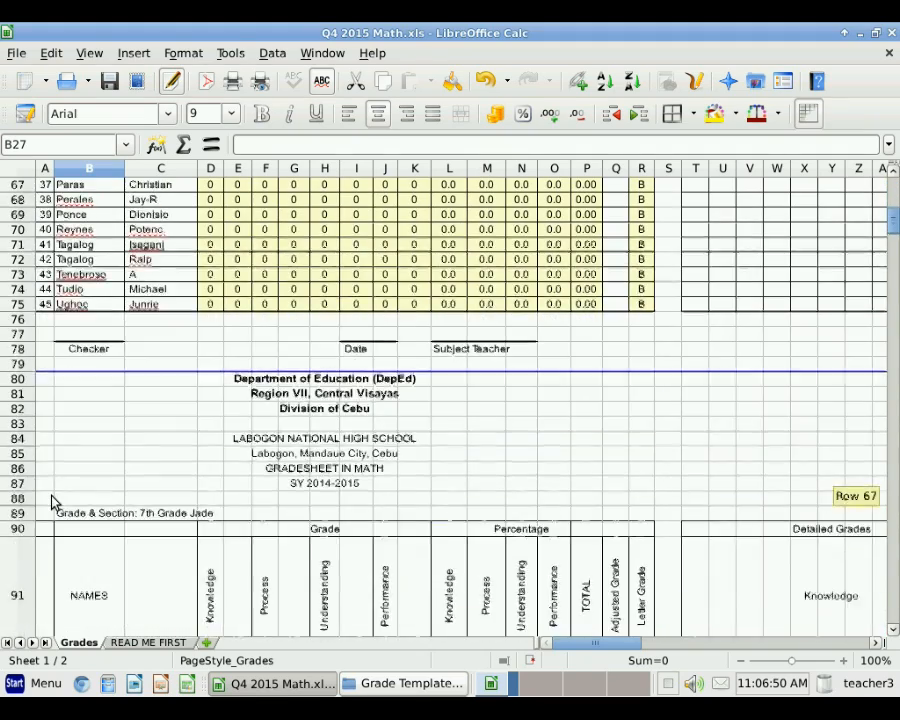
scroll(128, 503, "down", 12)
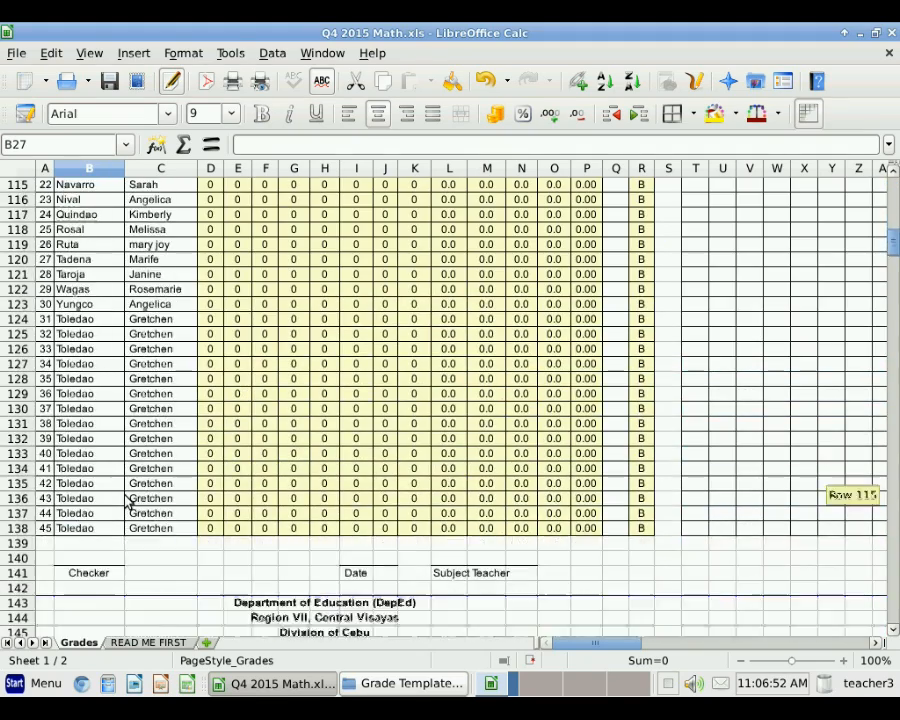
left_click(62, 515)
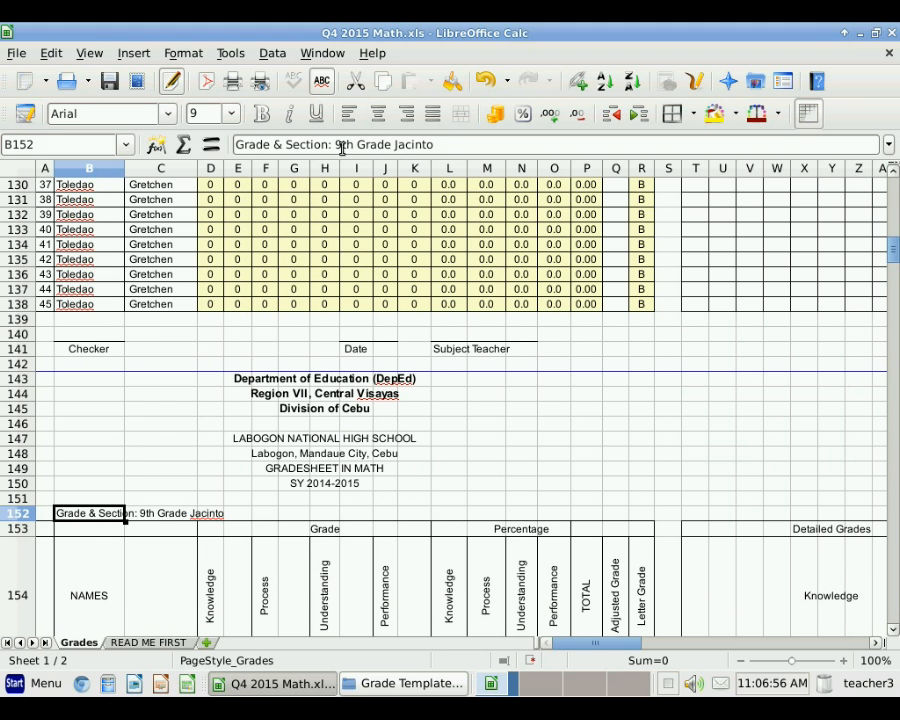
left_click_drag(337, 143, 446, 156)
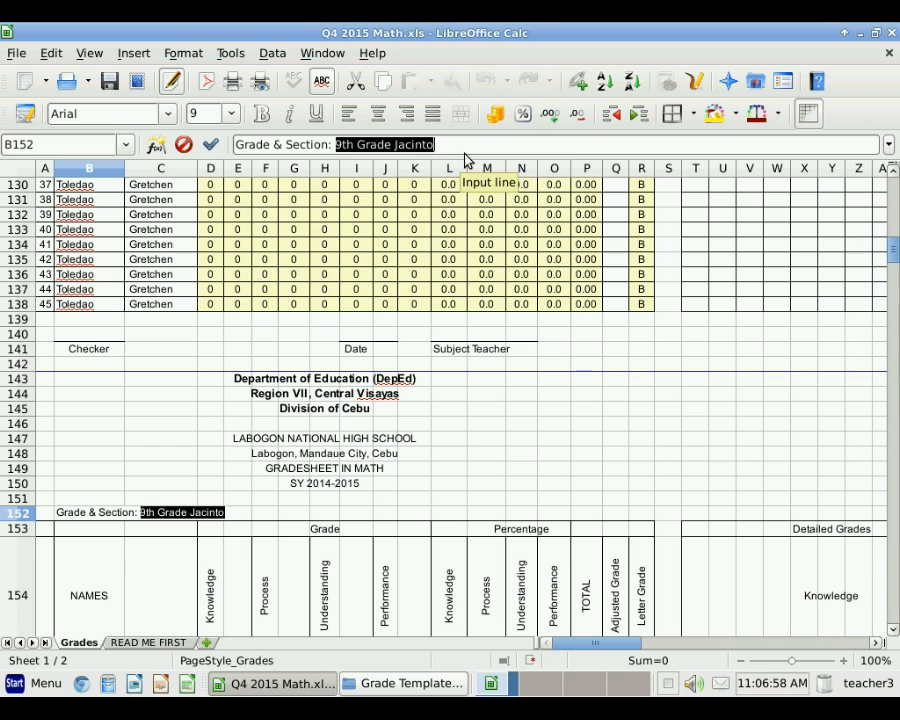
type("7th Grad")
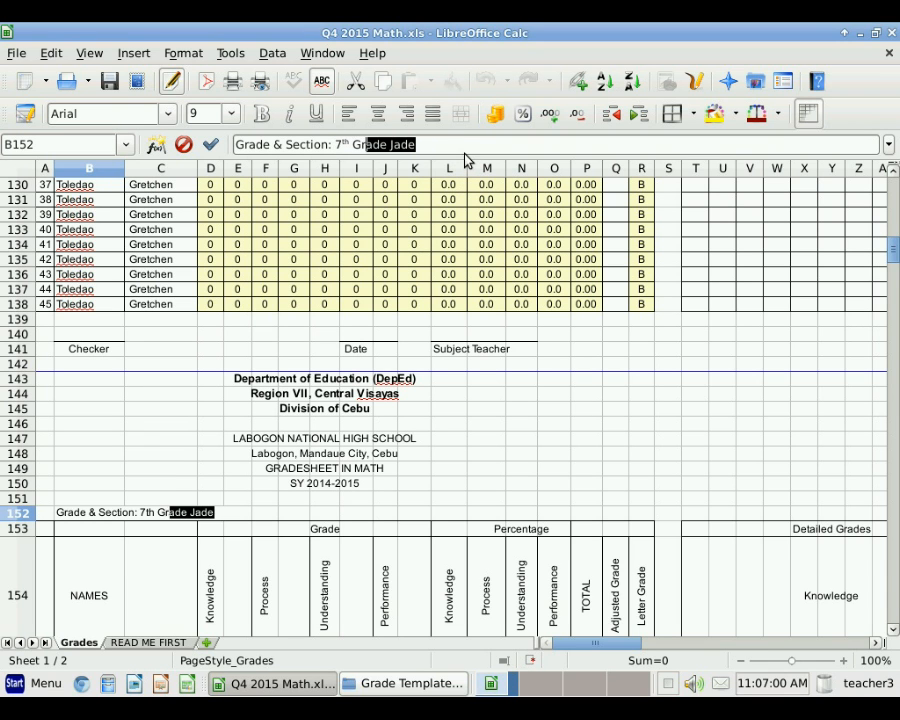
type("e J")
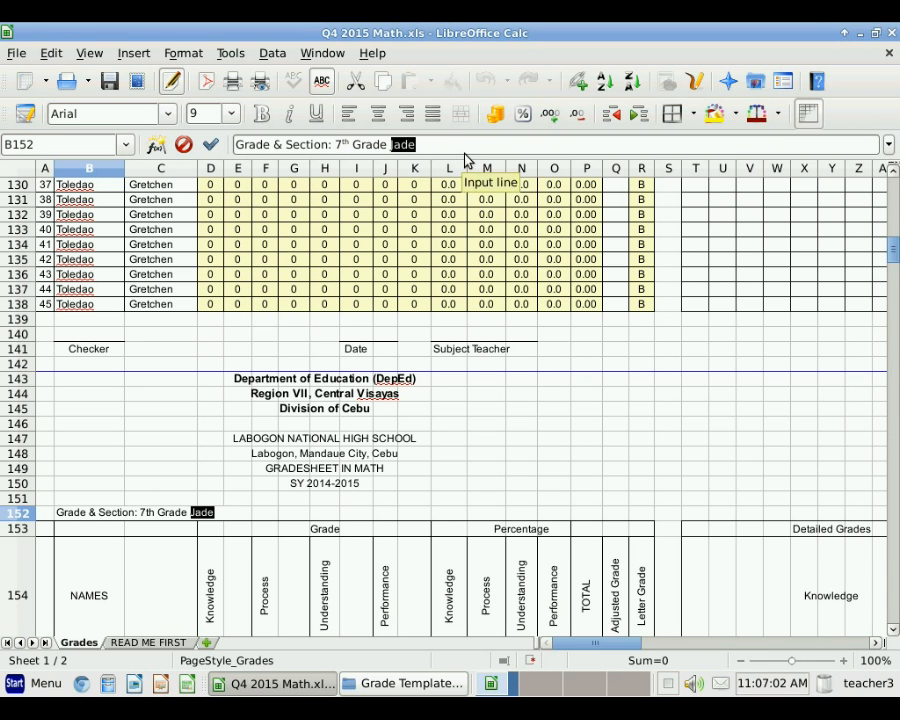
type("asmine")
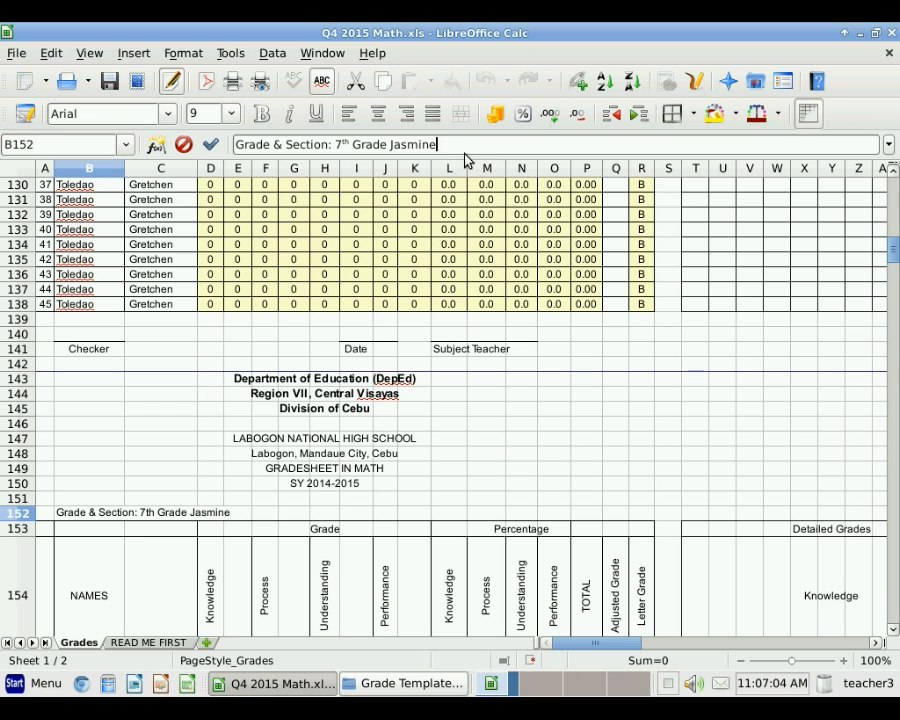
key("Return")
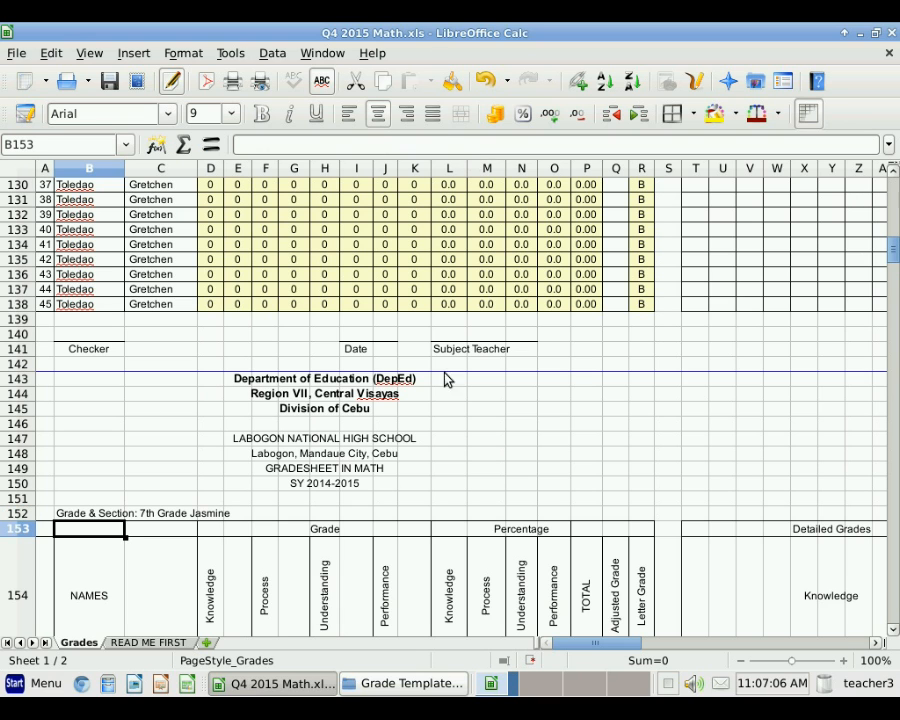
scroll(365, 515, "down", 3)
scroll(365, 515, "down", 19)
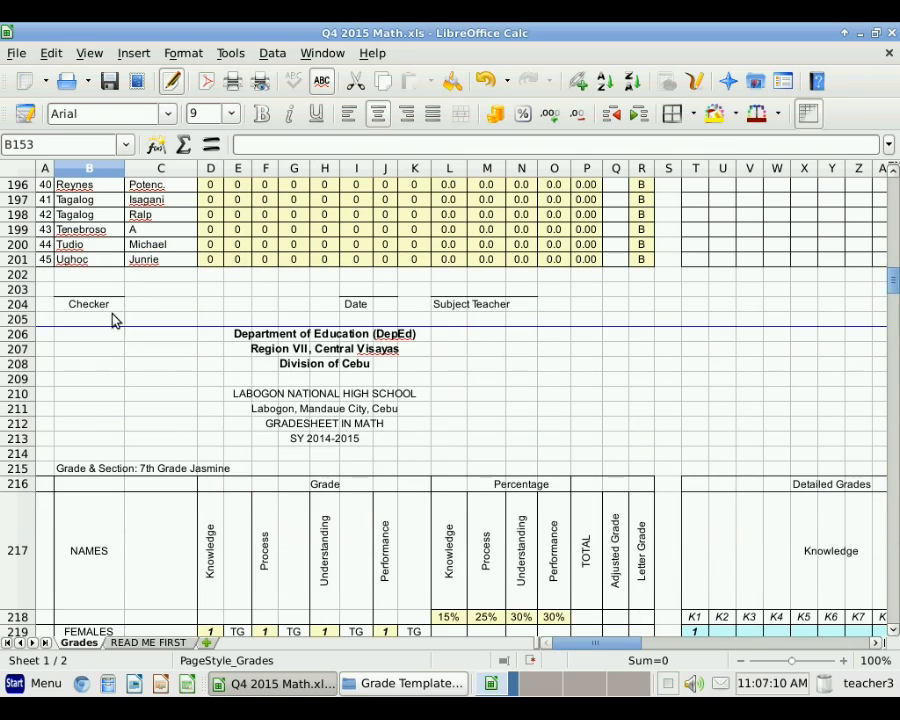
scroll(150, 376, "down", 17)
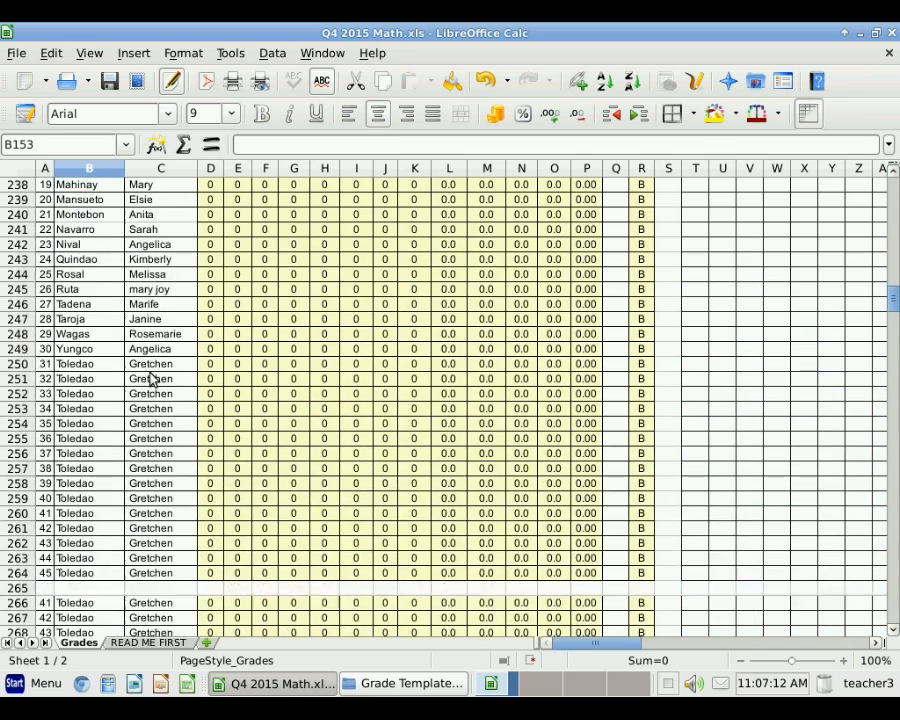
scroll(150, 378, "up", 20)
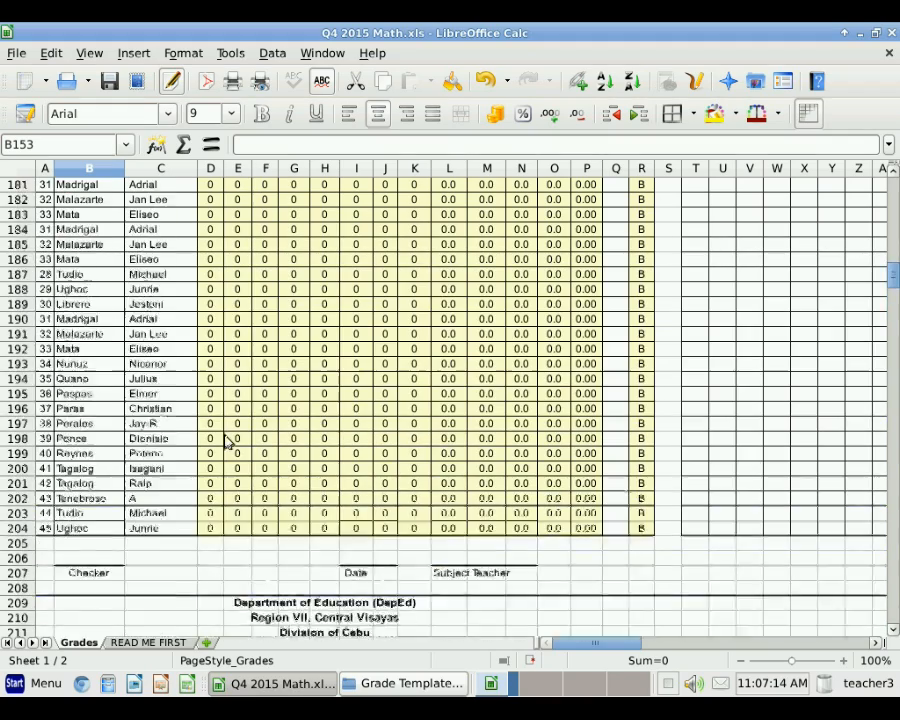
left_click_drag(896, 266, 896, 188)
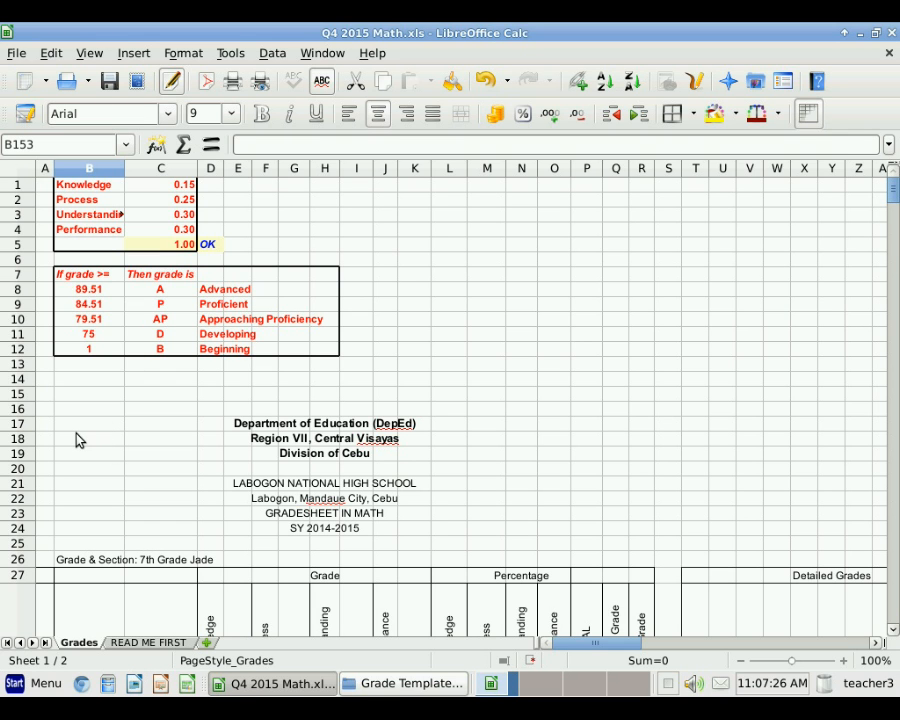
scroll(78, 440, "down", 8)
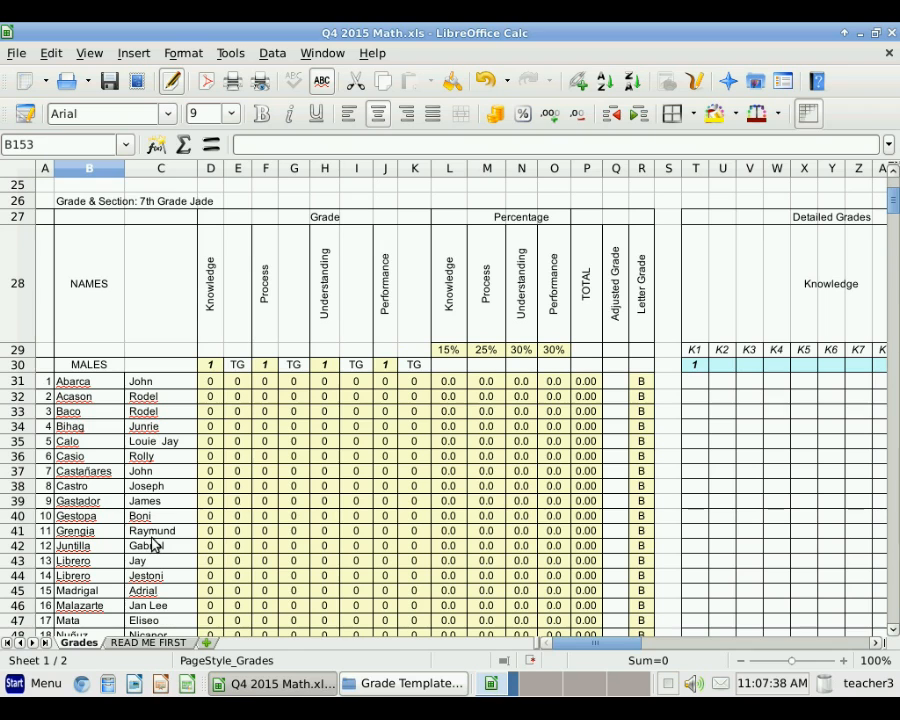
left_click(78, 384)
left_click_drag(80, 388, 84, 612)
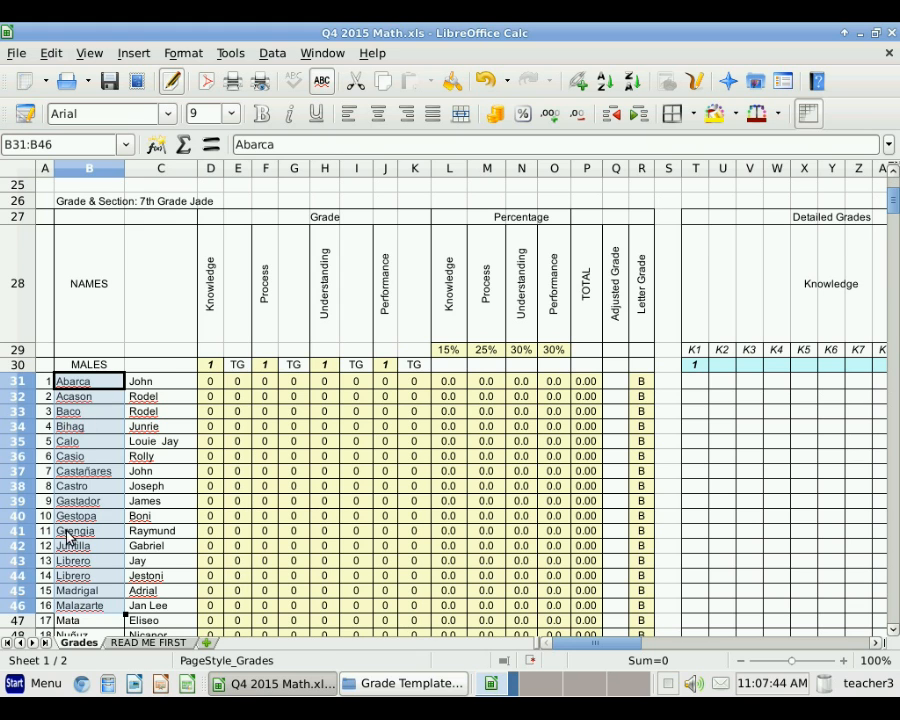
left_click(157, 381)
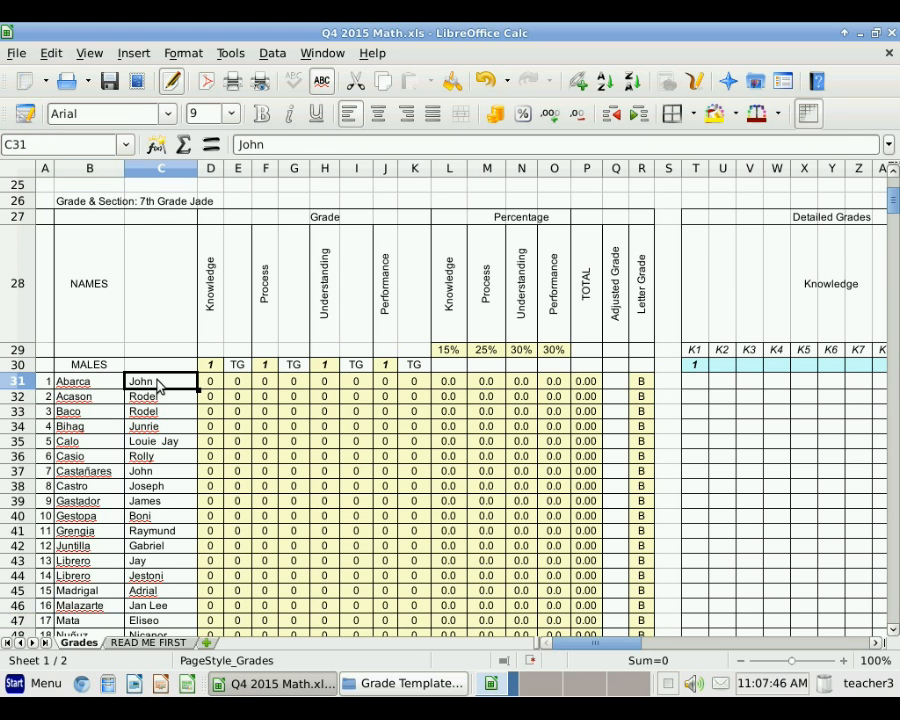
left_click_drag(157, 386, 147, 486)
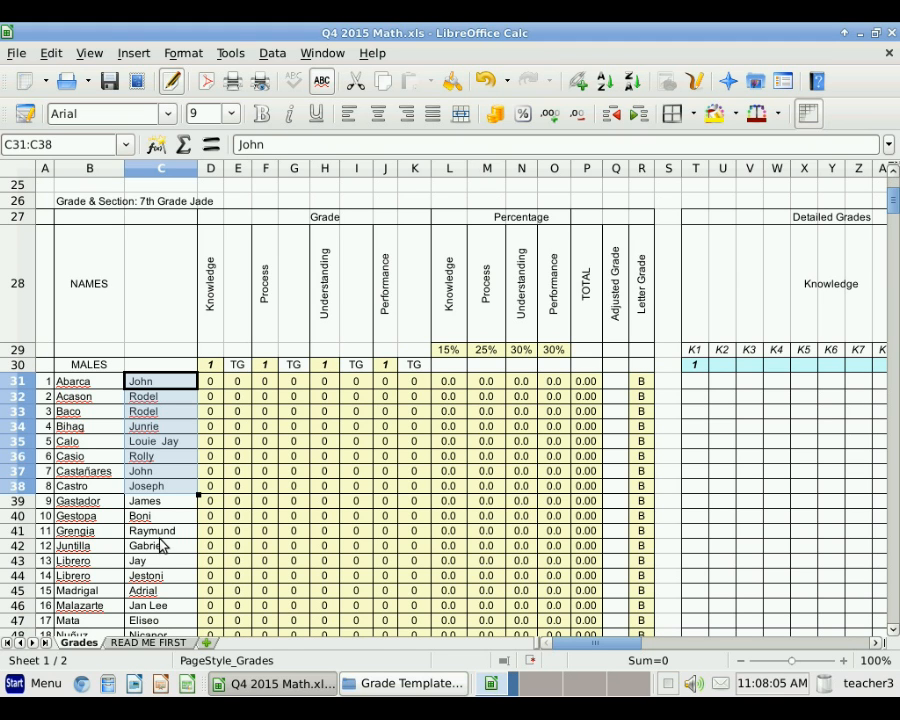
left_click(162, 545)
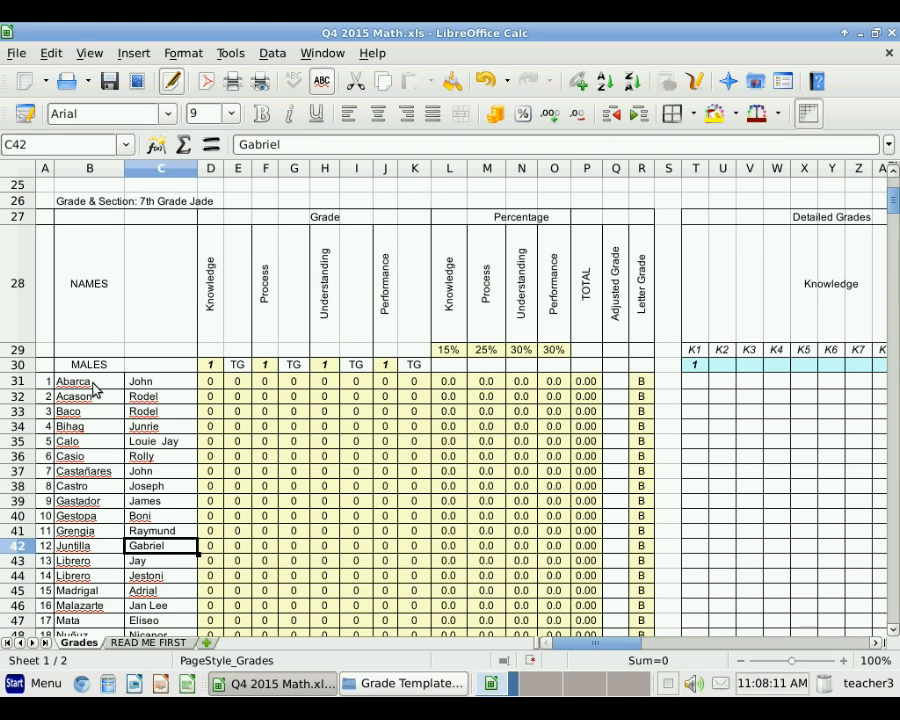
left_click_drag(92, 382, 88, 546)
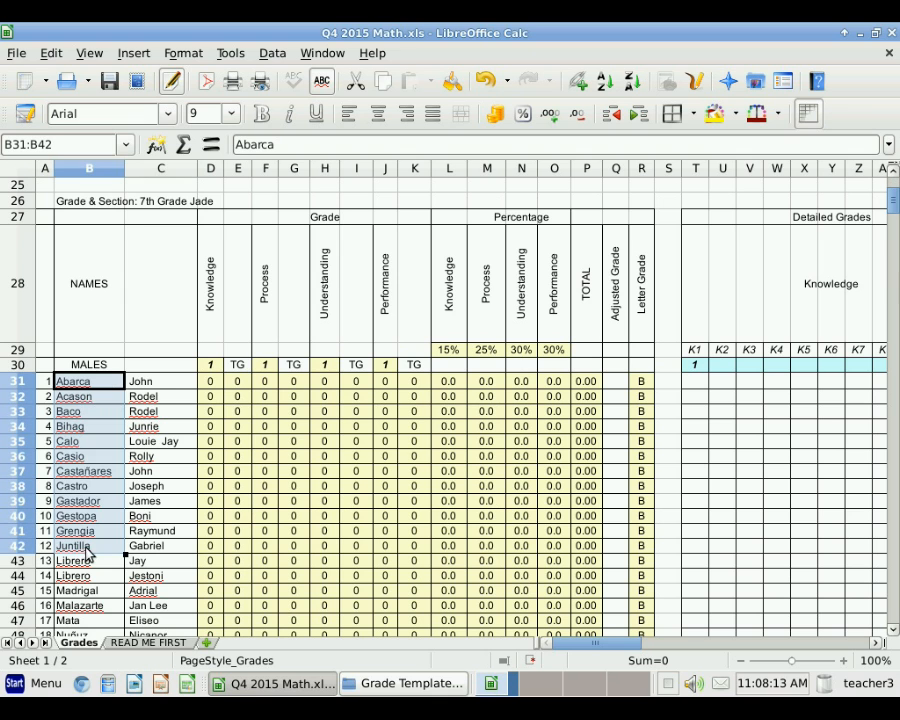
left_click_drag(164, 390, 152, 557)
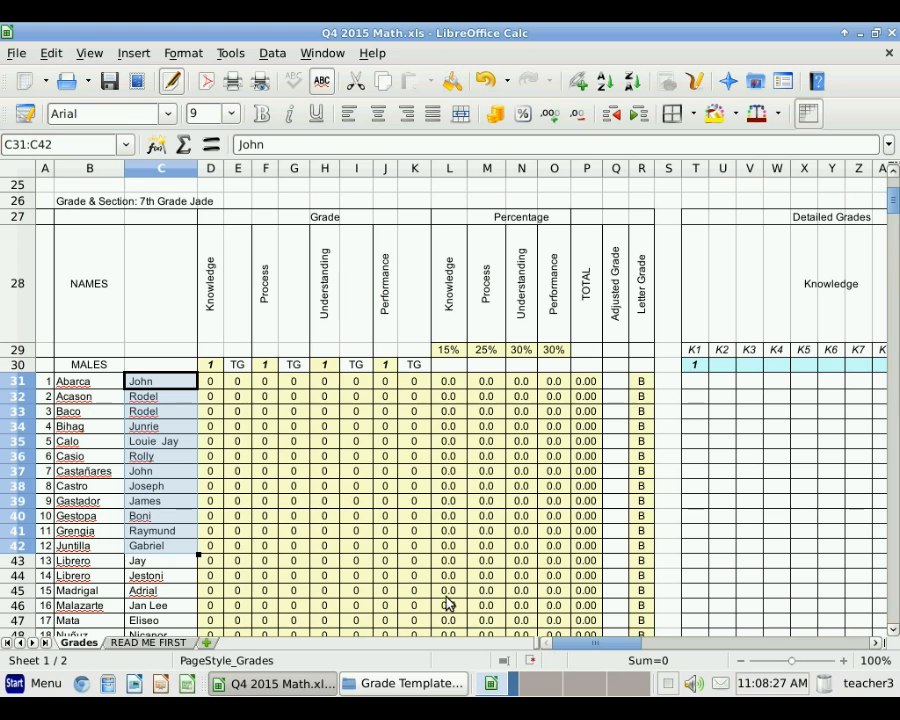
Step: Scroll sideways until the Knowledge K1–K10 and Process Pr1–Pr10 detailed-grade columns are visible
left_click(874, 645)
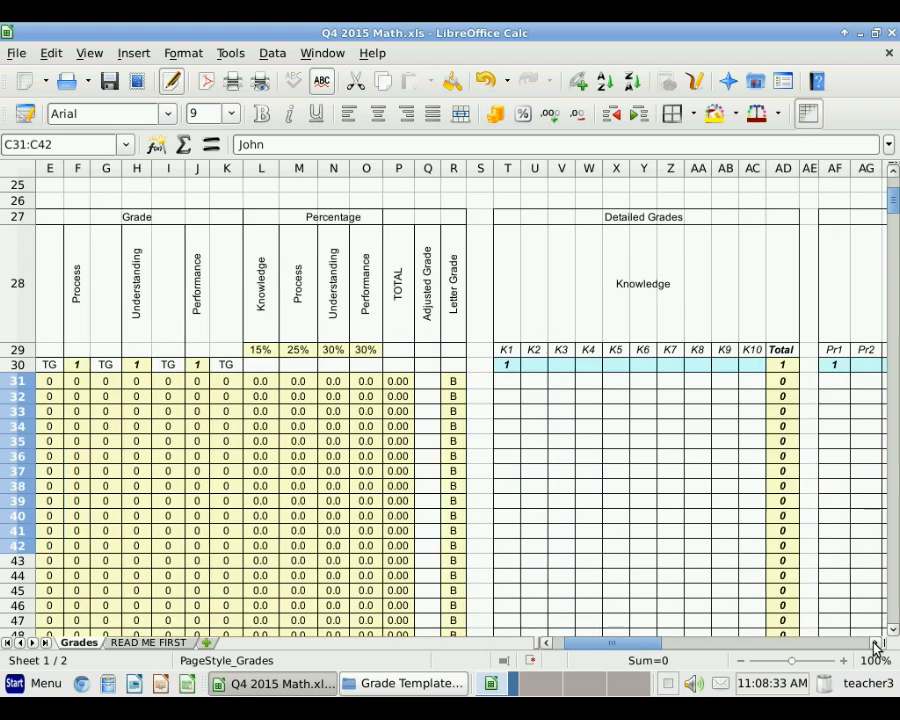
left_click(874, 645)
left_click(874, 645)
left_click(874, 645)
left_click(874, 645)
left_click(874, 645)
left_click(874, 645)
left_click(874, 645)
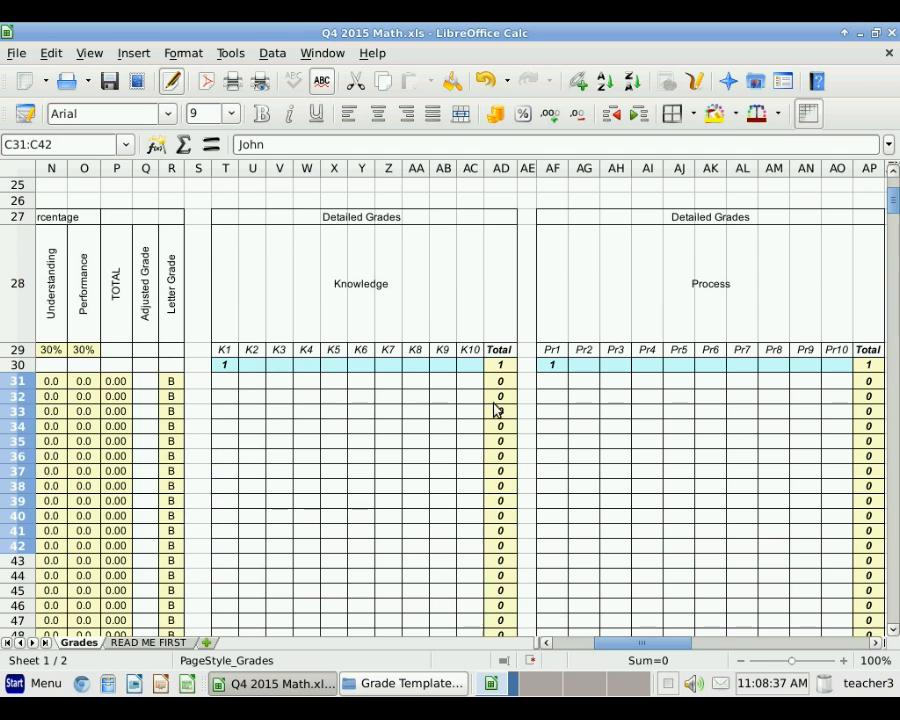
left_click(874, 644)
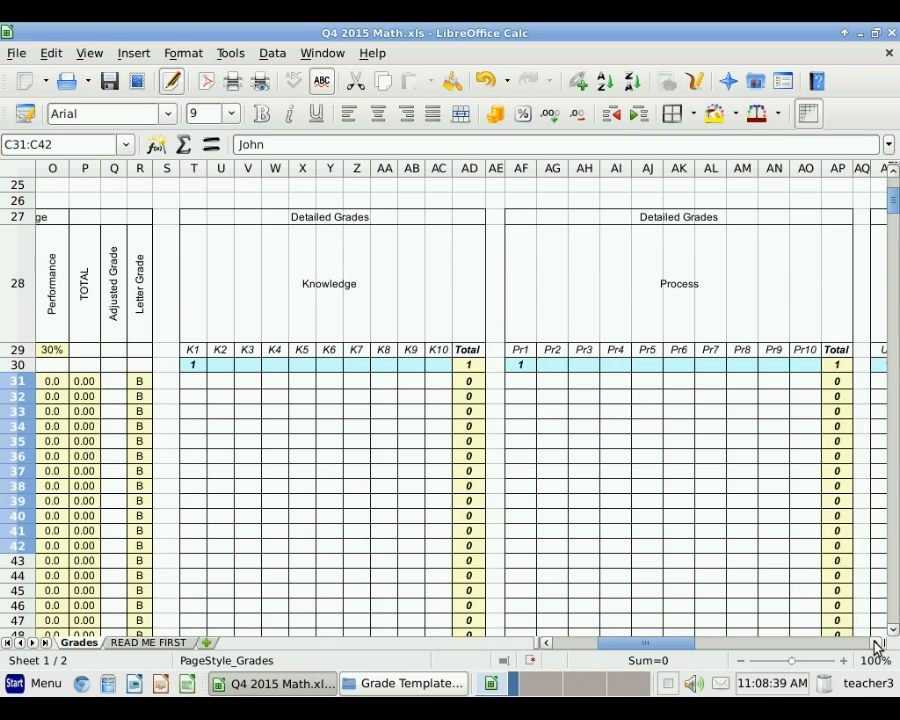
left_click(874, 644)
left_click(874, 644)
left_click(874, 645)
left_click(874, 645)
left_click(874, 645)
left_click(874, 645)
left_click(874, 645)
left_click(874, 645)
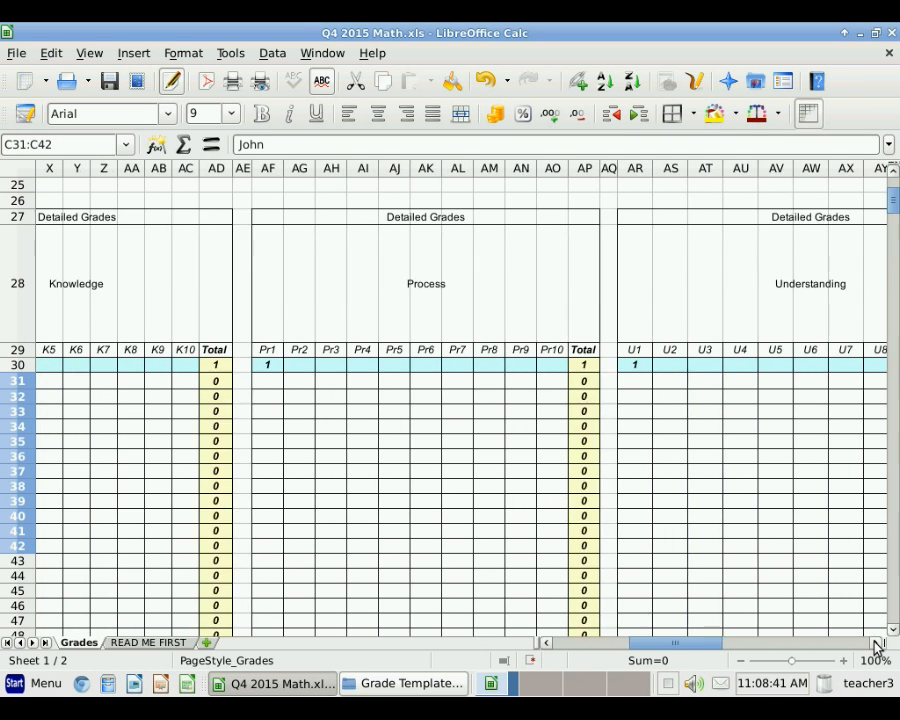
left_click(874, 645)
left_click(874, 645)
left_click(874, 645)
left_click(874, 645)
left_click(874, 645)
left_click(874, 645)
left_click(874, 645)
left_click(874, 645)
left_click(874, 645)
left_click(874, 645)
left_click(874, 645)
left_click(874, 645)
left_click(874, 645)
left_click(874, 645)
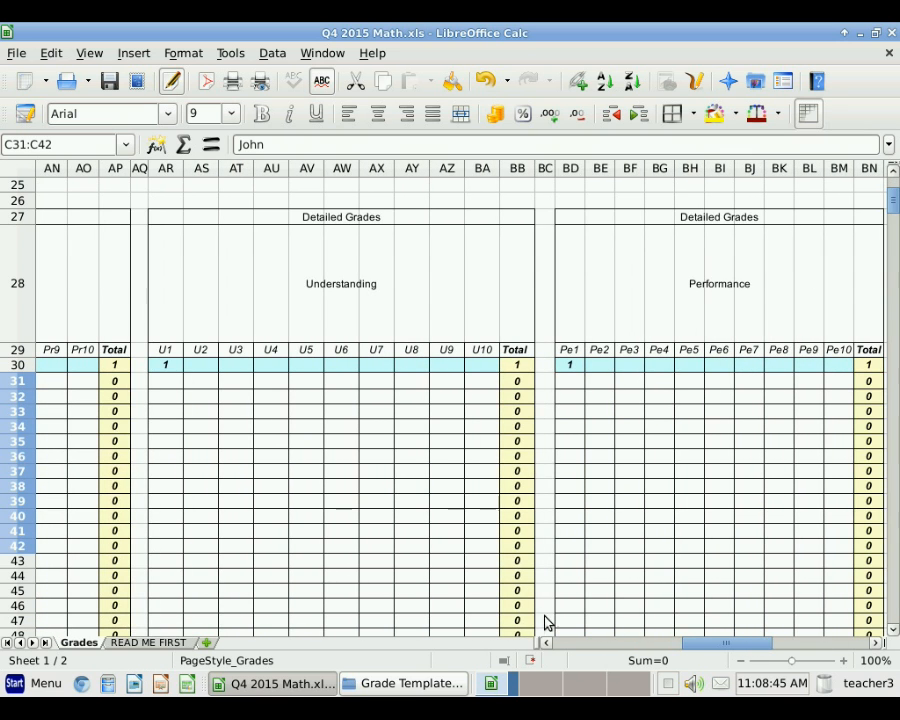
left_click_drag(546, 646, 546, 646)
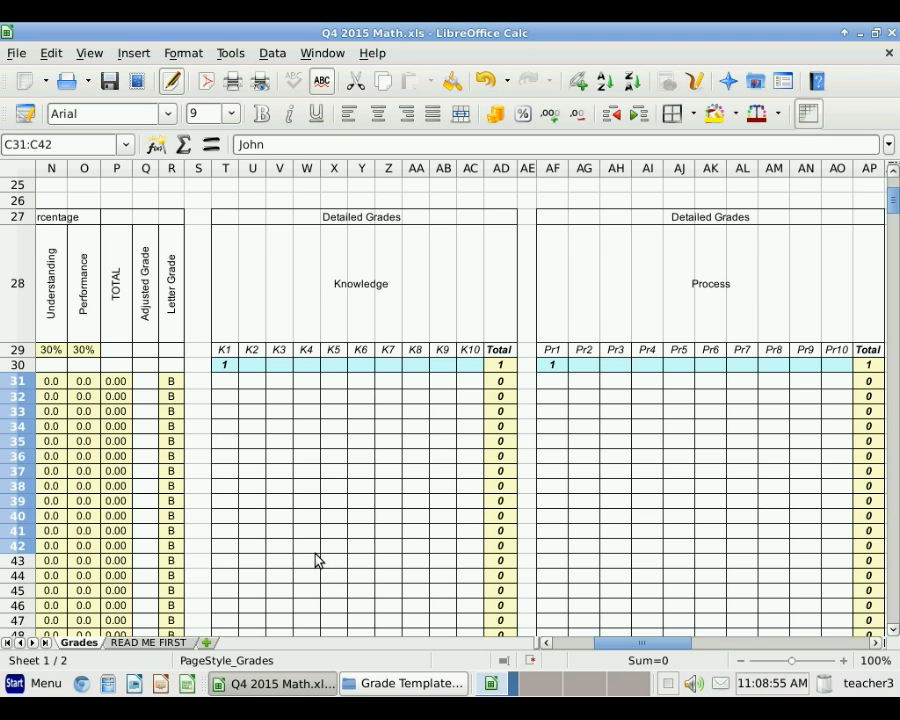
Step: Set the K1 perfect score in T30 to 9
left_click(226, 366)
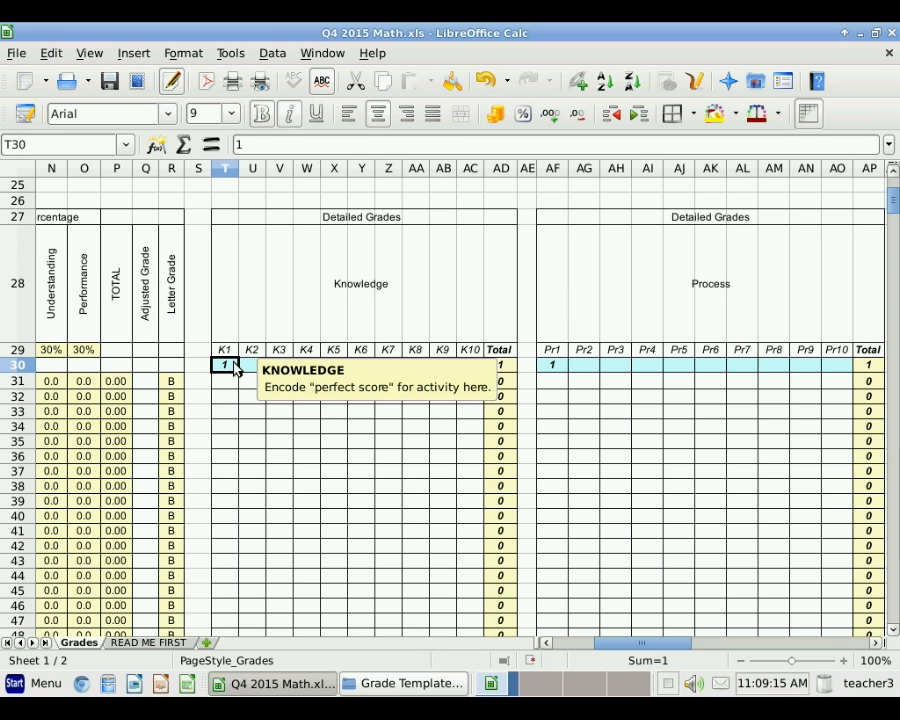
type("9")
key("Return")
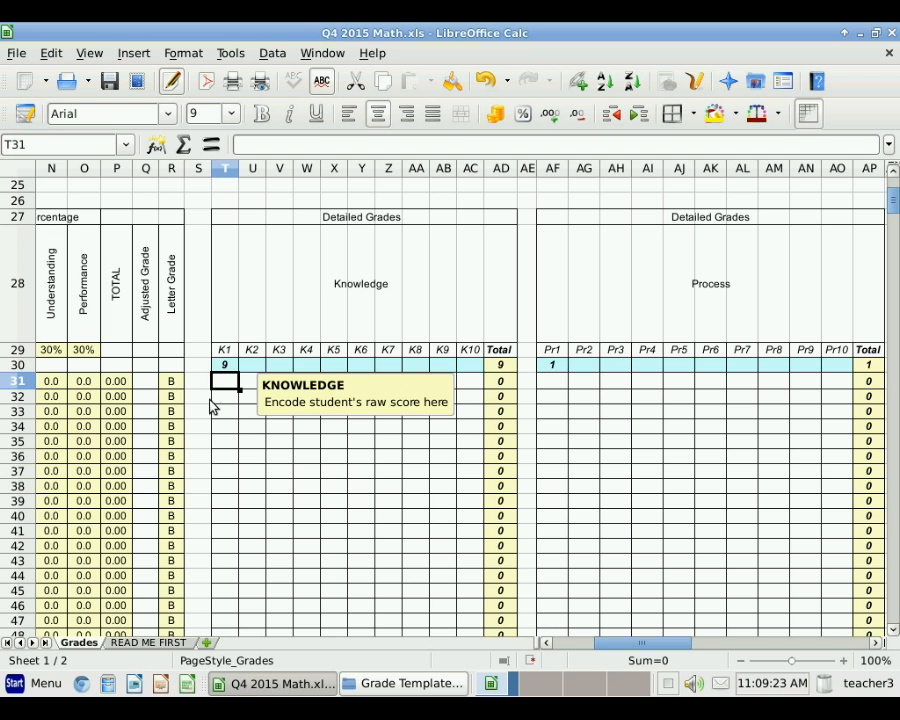
left_click(546, 643)
left_click(546, 644)
left_click(546, 644)
left_click(546, 644)
left_click(546, 644)
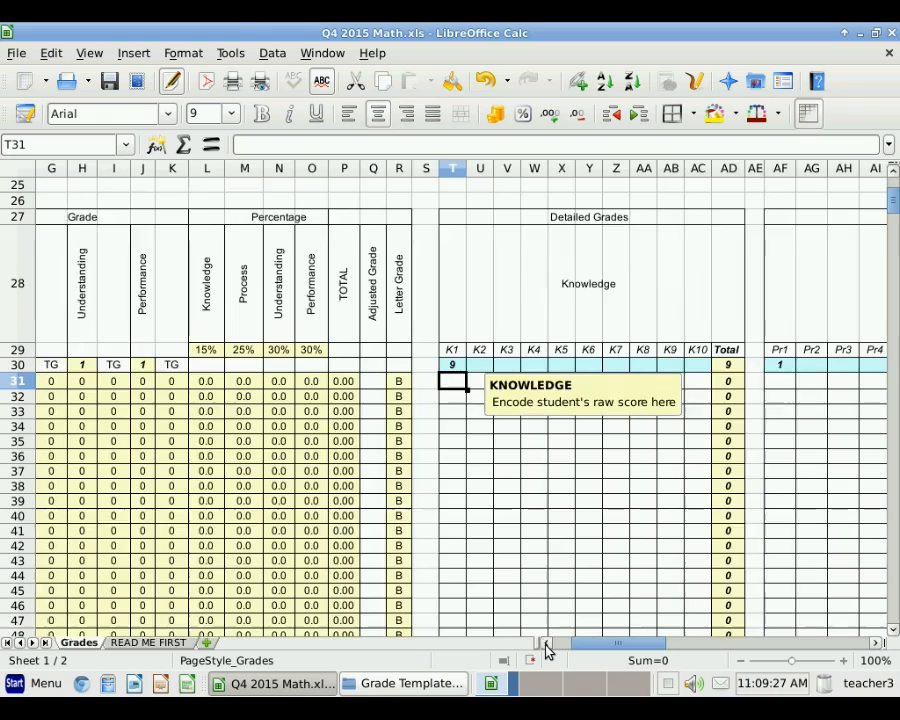
left_click(546, 644)
left_click(546, 644)
left_click(546, 644)
left_click(546, 644)
left_click(546, 644)
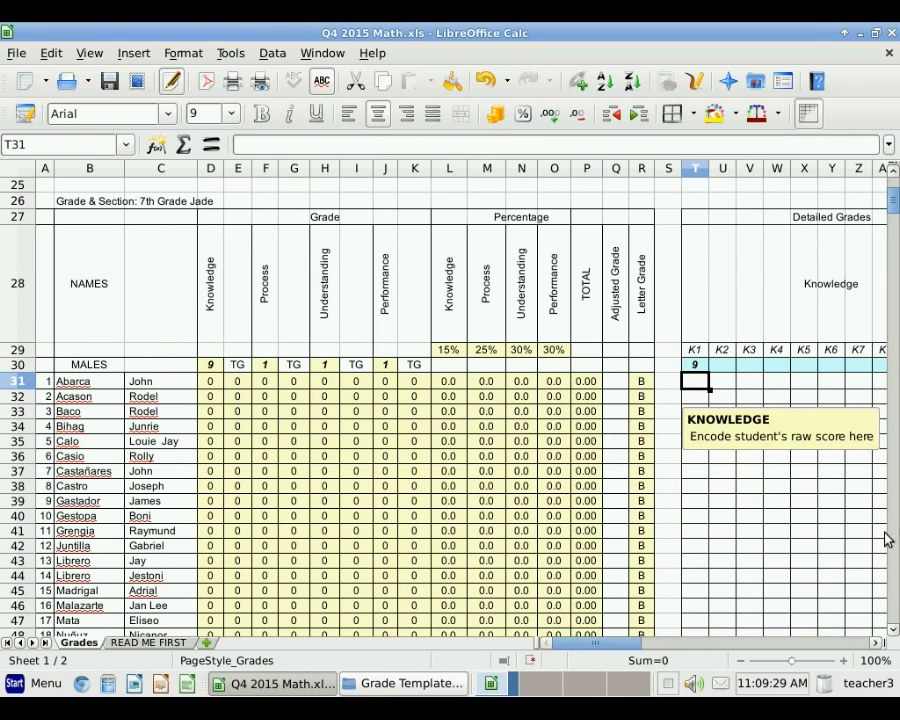
Step: Enter K1 scores 3, 4, 6, 7, 8, 6 for the first six male students
type("3")
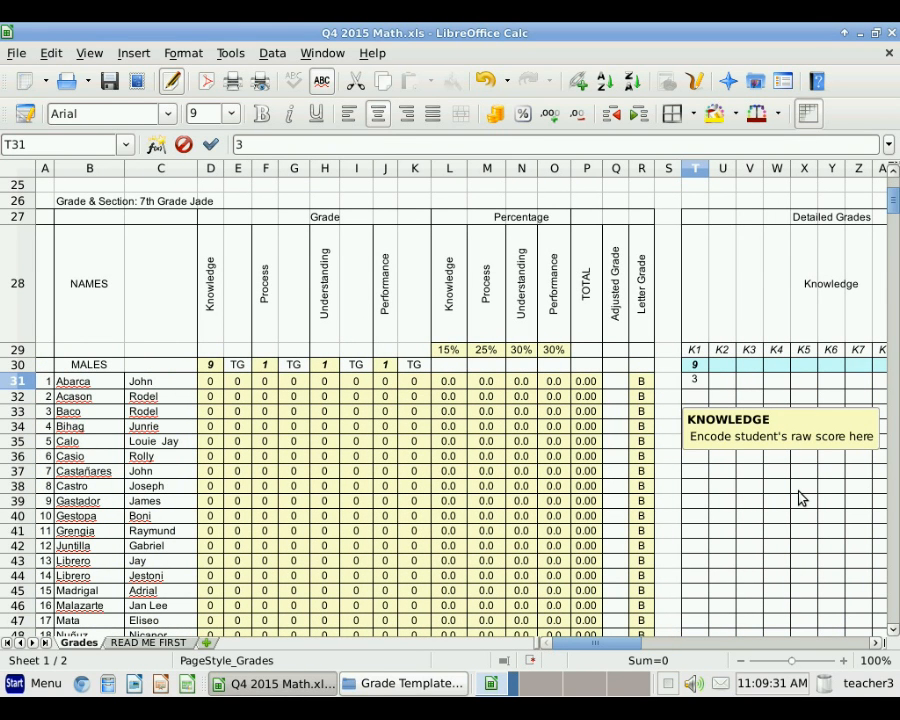
key("Return")
type("4")
key("Return")
type("6")
key("Return")
type("7")
key("Return")
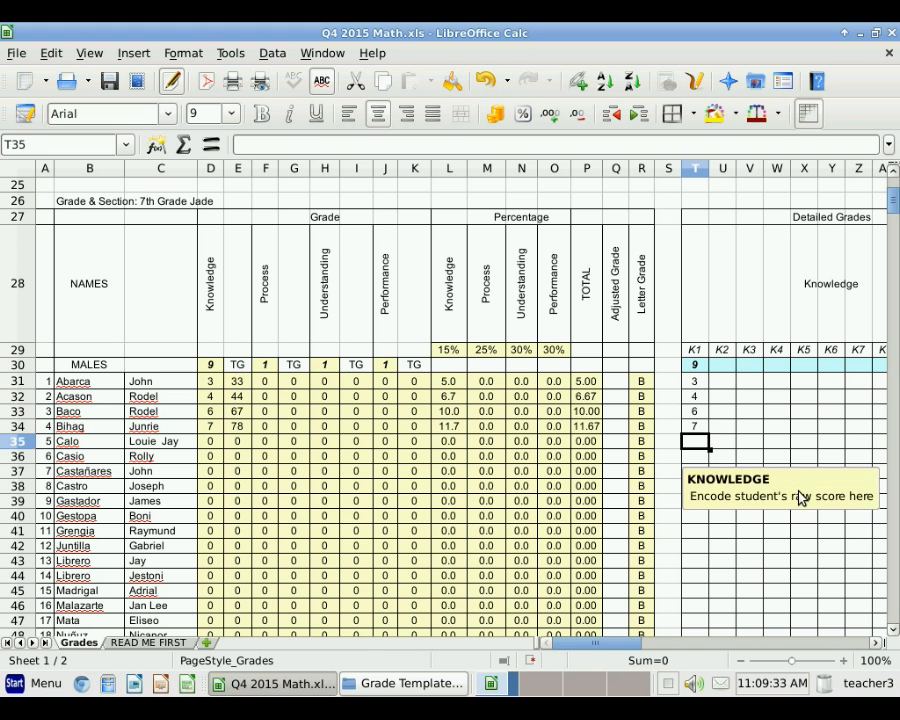
type("8")
key("Return")
type("6")
Step: Enter K1 scores 5, 8, 9, 7, 6, 5 for the remaining six male students
key("Return")
type("5")
key("Return")
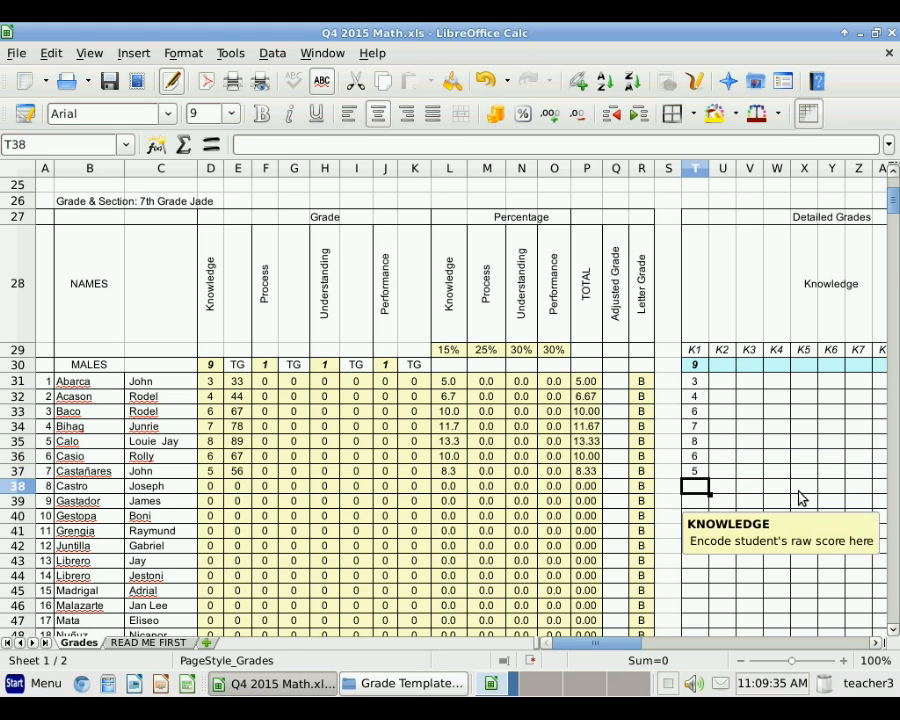
type("8")
key("Return")
type("9")
key("Return")
type("7")
key("Return")
type("6")
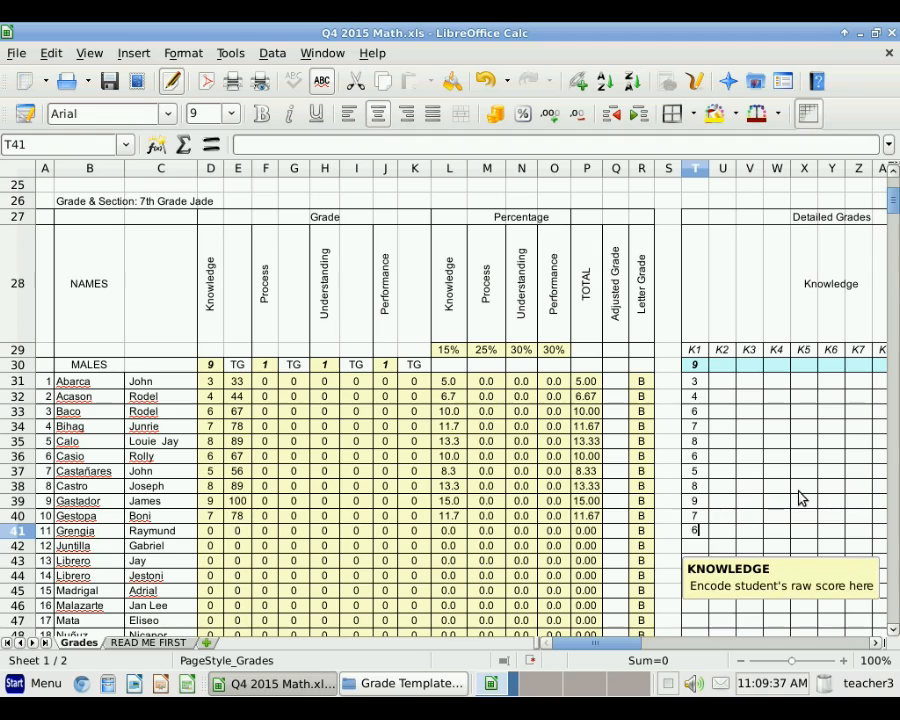
key("Return")
type("5")
key("Return")
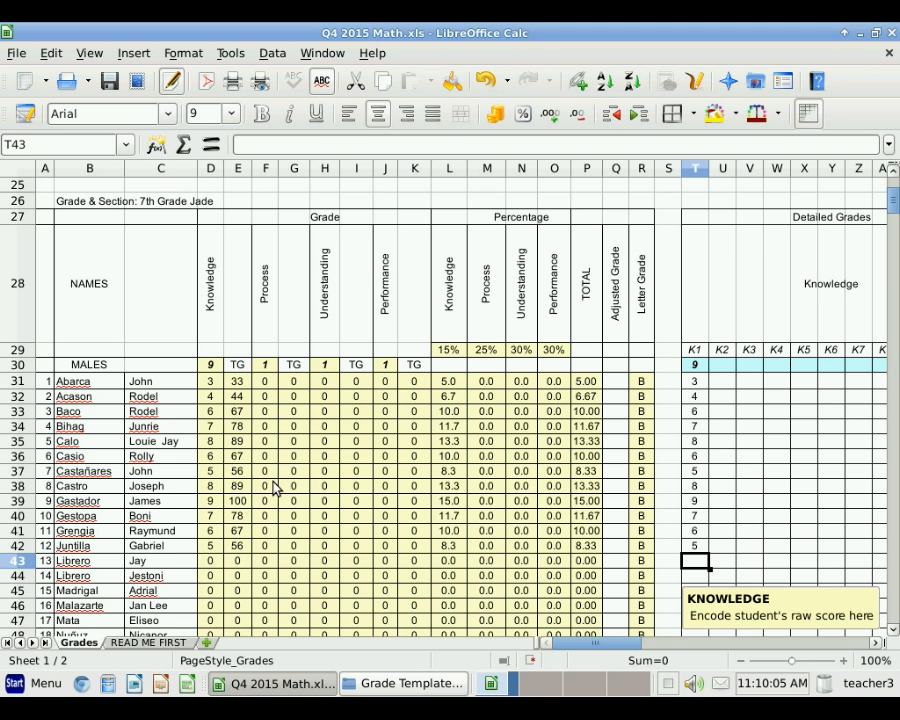
Step: Set the K2 perfect score in U30 to 12
left_click(722, 370)
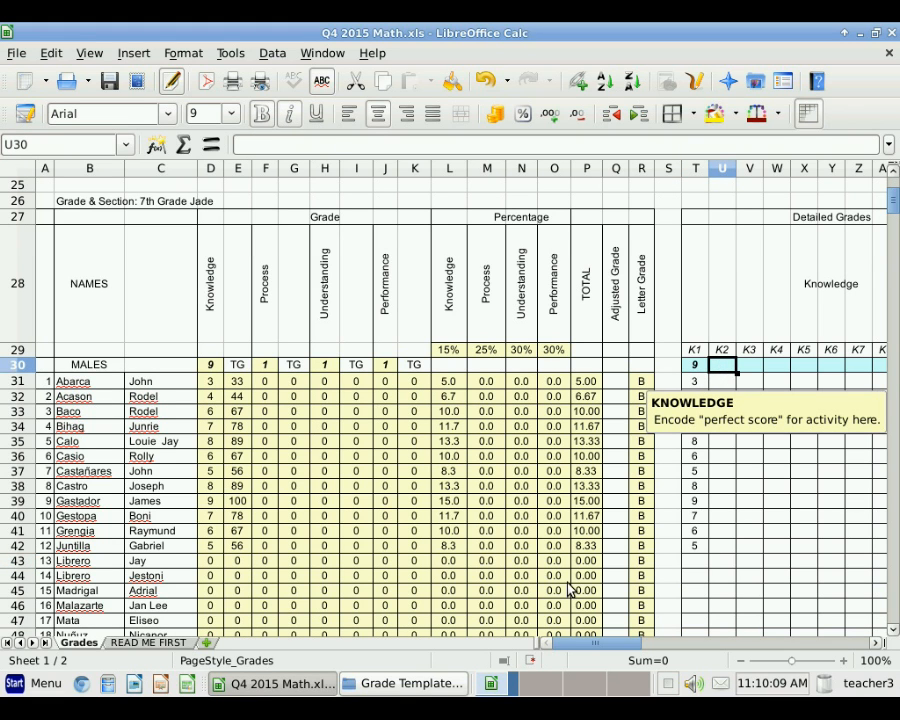
type("12")
key("Return")
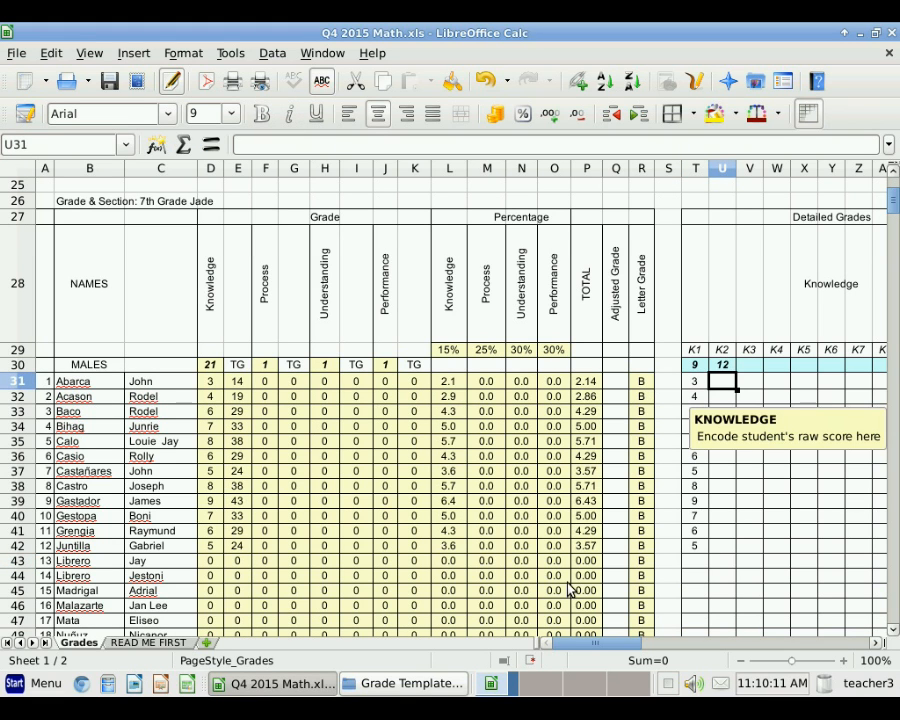
Step: Enter K2 scores 8, 9, 7, 6, 9, 8 for the first six male students
type("8")
key("Return")
type("9")
key("Return")
type("7")
key("Return")
type("6")
key("Return")
type("9")
key("Return")
type("8")
Step: Enter K2 scores 9, 8, 10, 12, 12, 12 for the remaining six male students
key("Return")
type("9")
key("Return")
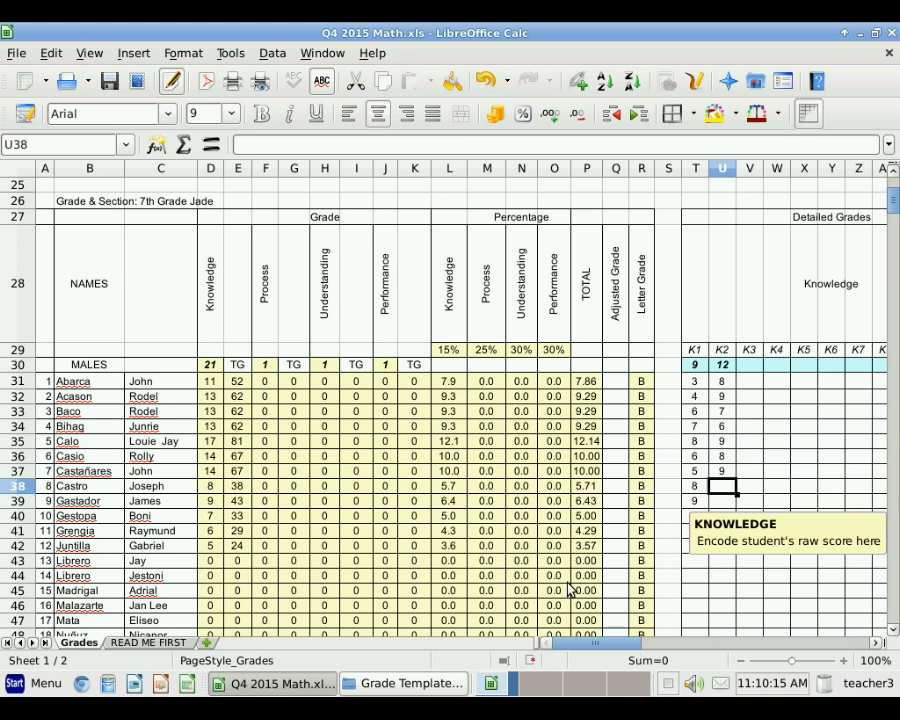
type("8")
key("Return")
type("10")
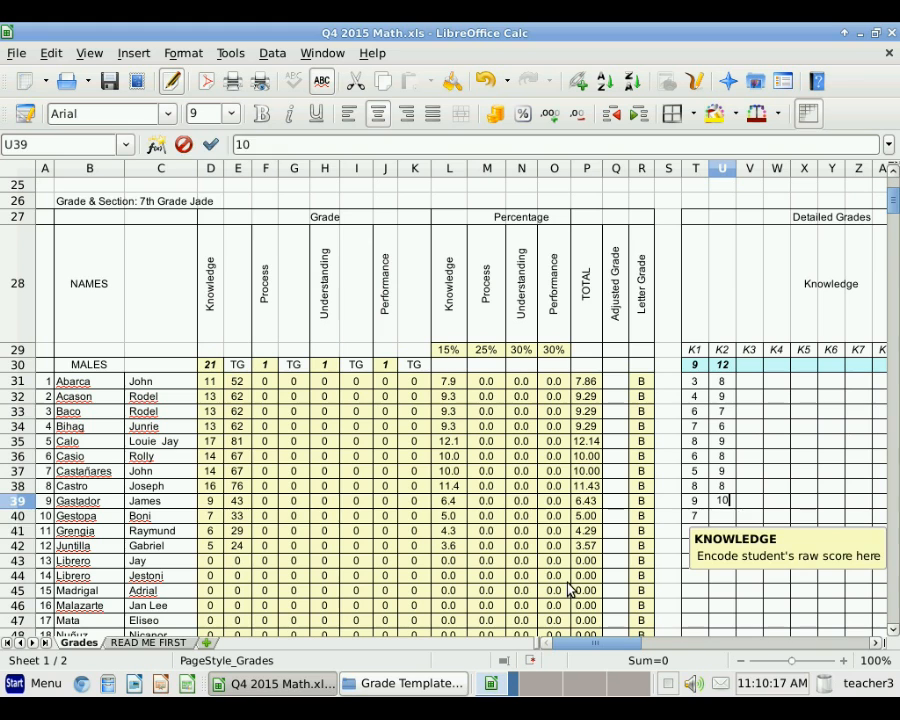
key("Return")
type("12")
key("Return")
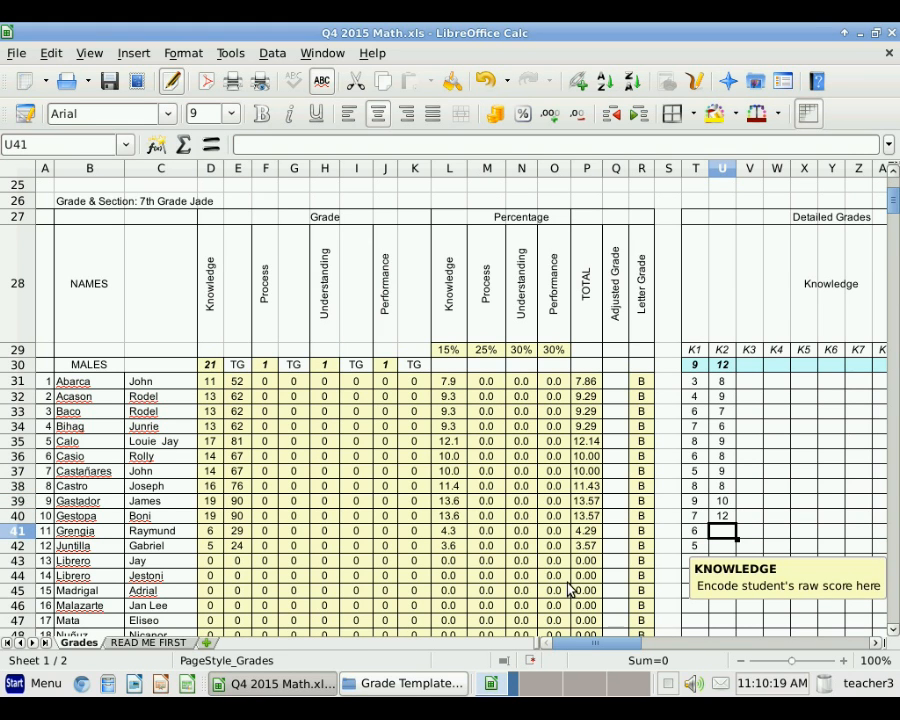
type("12")
key("Return")
type("12")
key("Return")
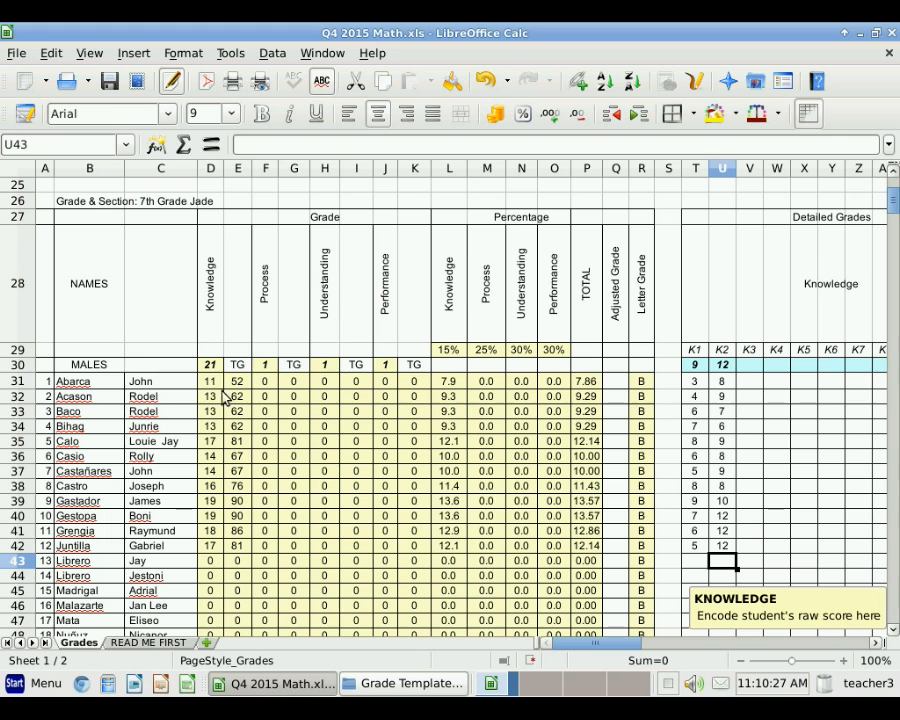
left_click(876, 642)
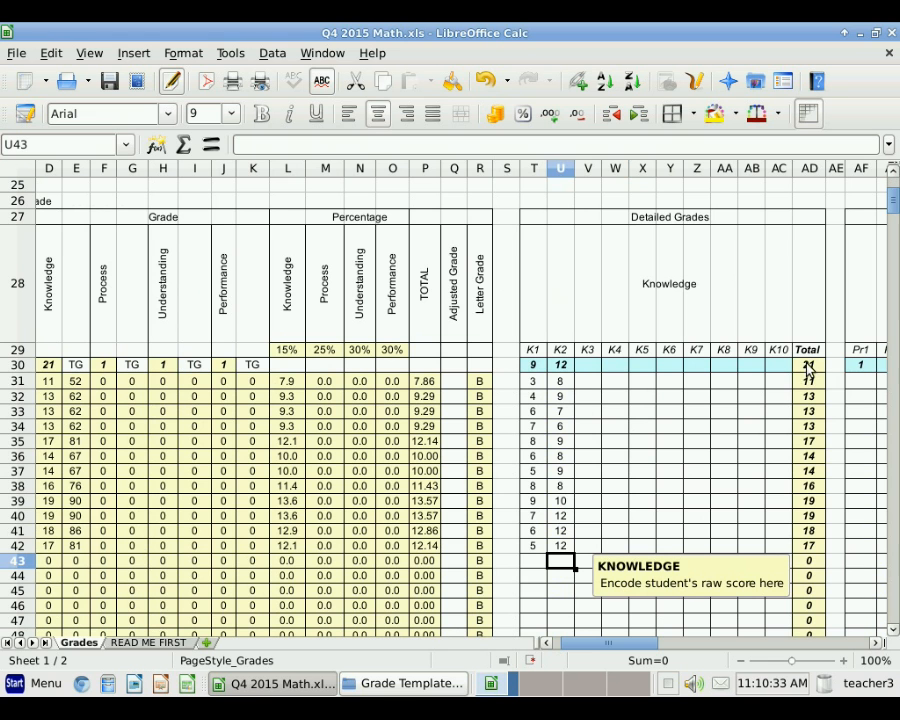
left_click(548, 643)
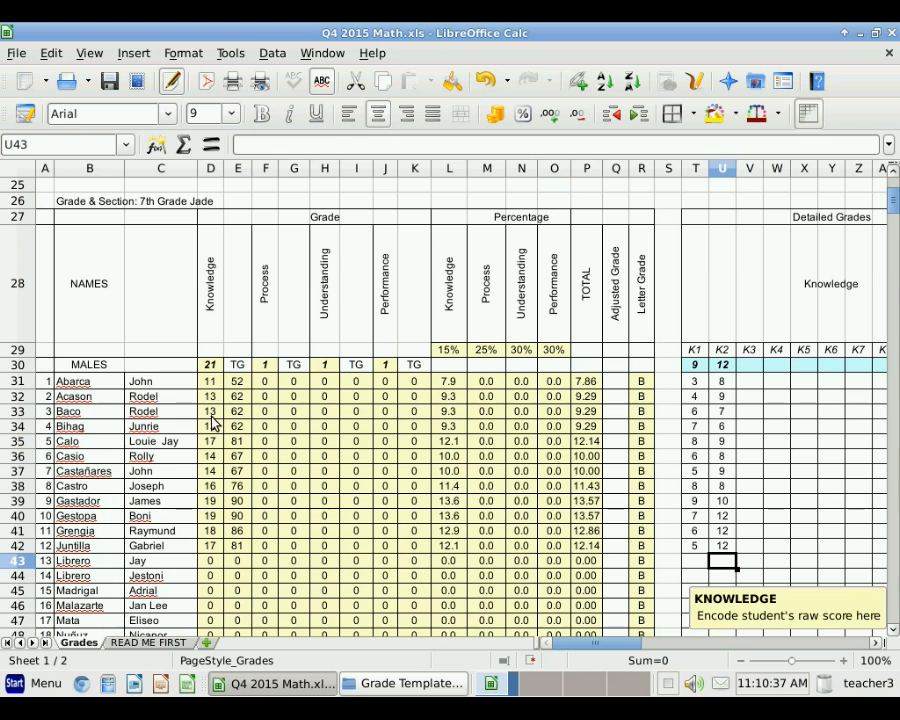
left_click(244, 386)
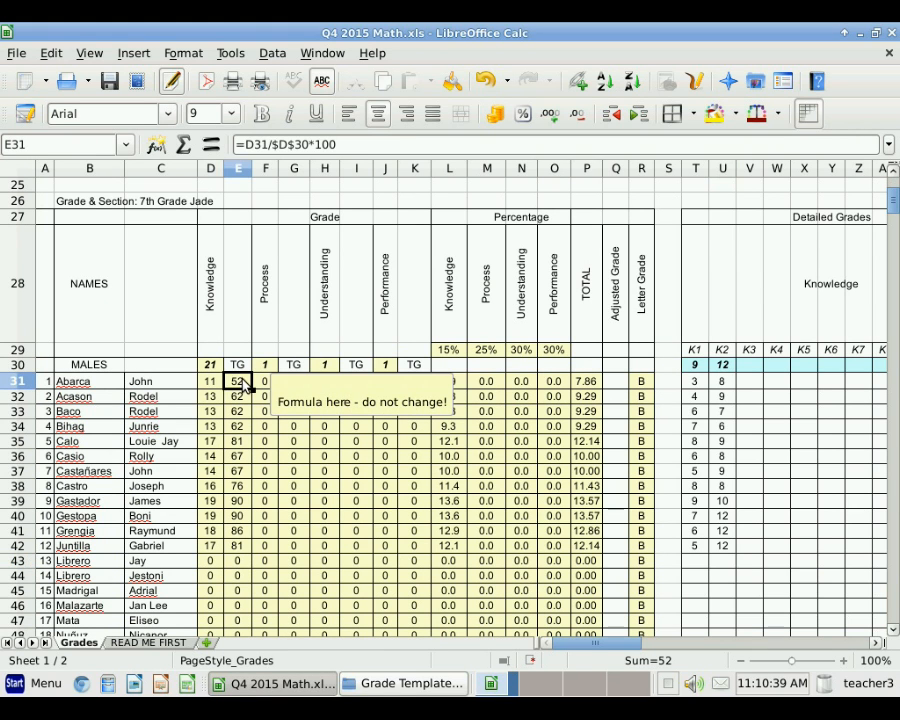
left_click(209, 385)
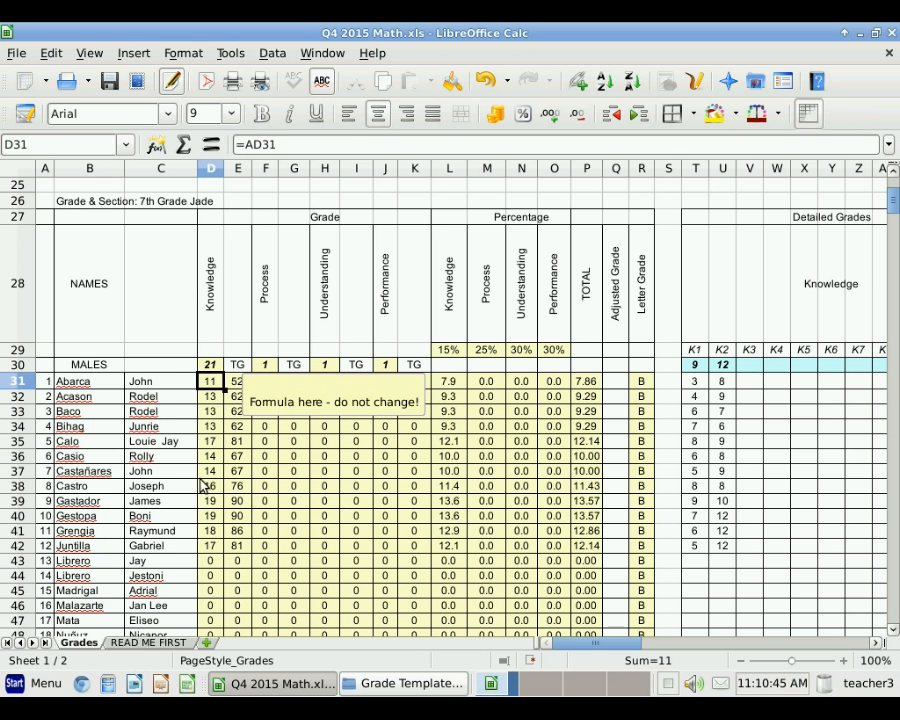
left_click(237, 384)
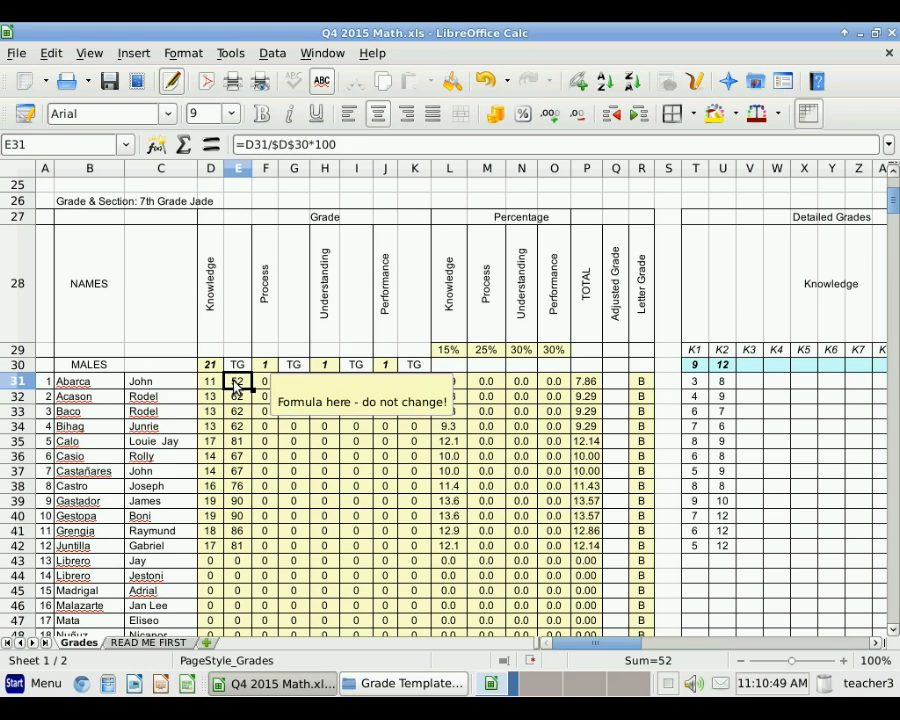
left_click(458, 383)
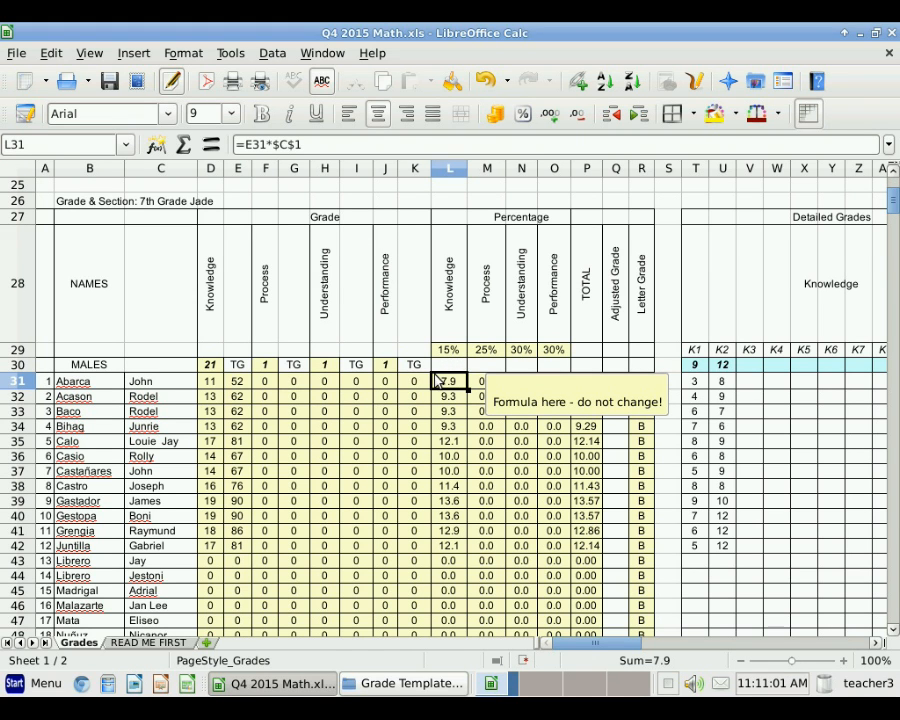
left_click(240, 383)
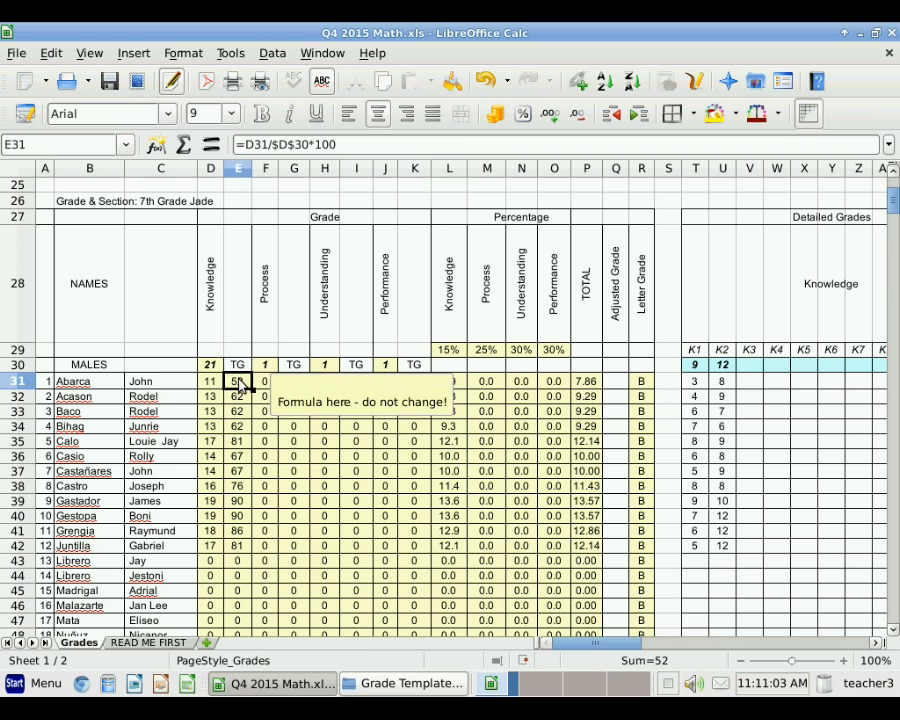
left_click(447, 350)
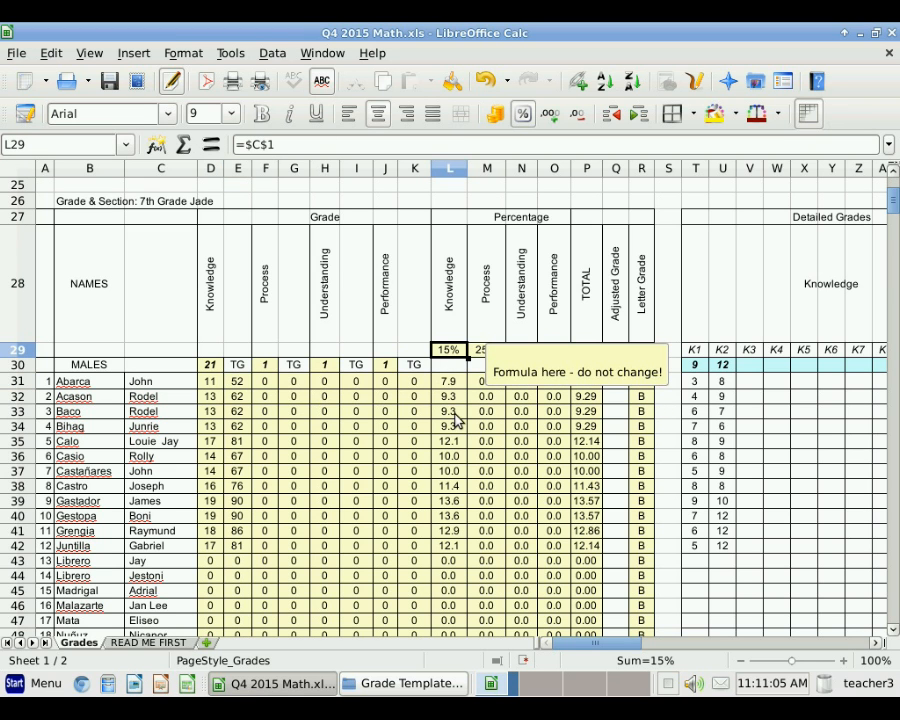
key("Down")
key("Down")
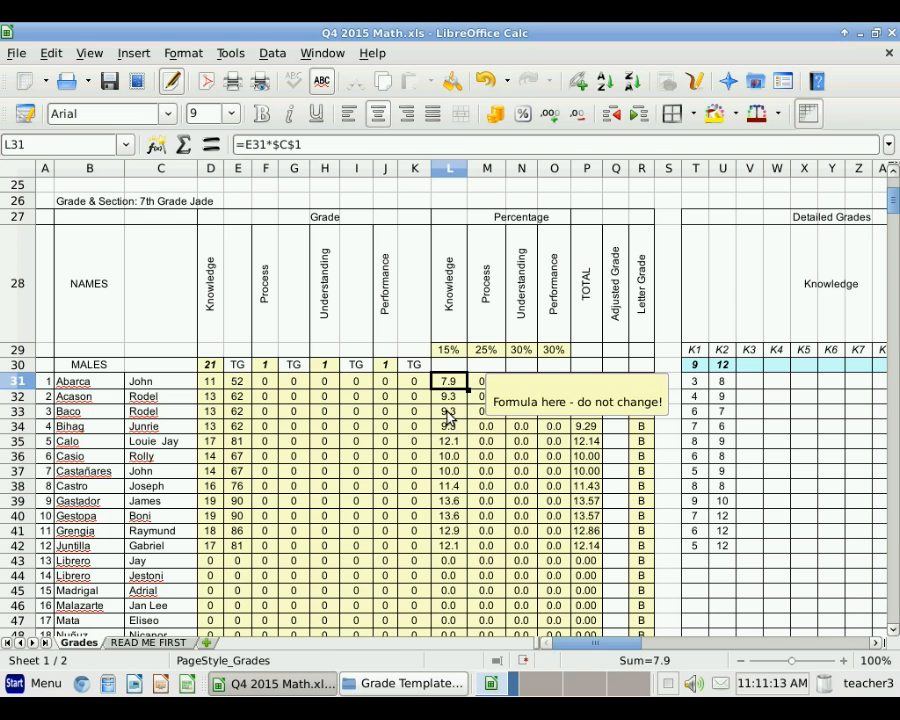
left_click(876, 643)
left_click(876, 643)
left_click(876, 643)
left_click(876, 643)
left_click(876, 643)
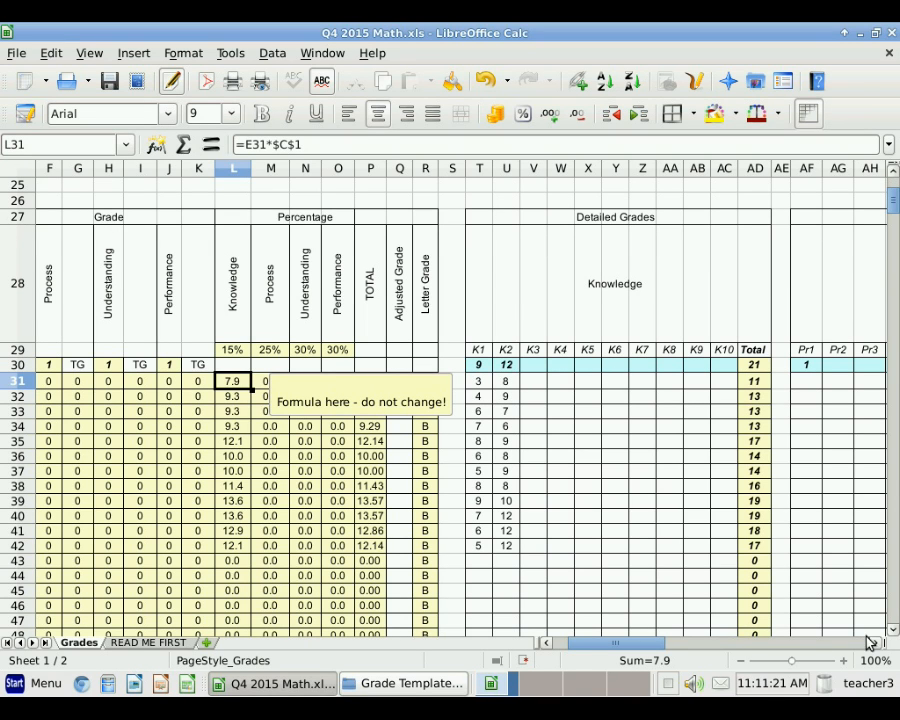
Step: Enter Pr1 scores 77, 80, 50, 67, 70 and 70 for the first six male students in AF
left_click_drag(876, 646, 876, 646)
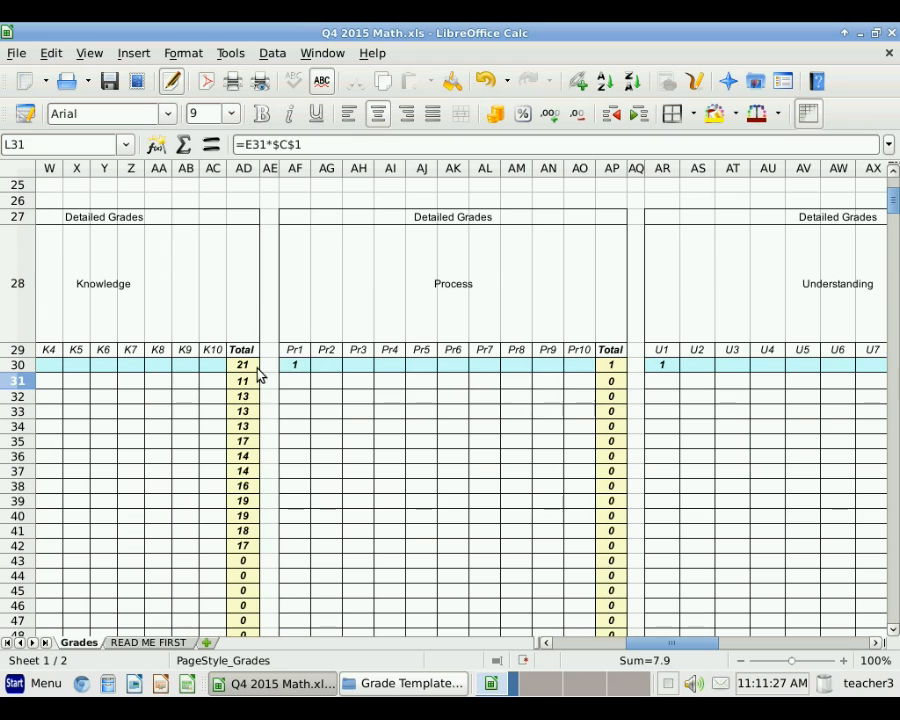
left_click(296, 367)
double_click(296, 367)
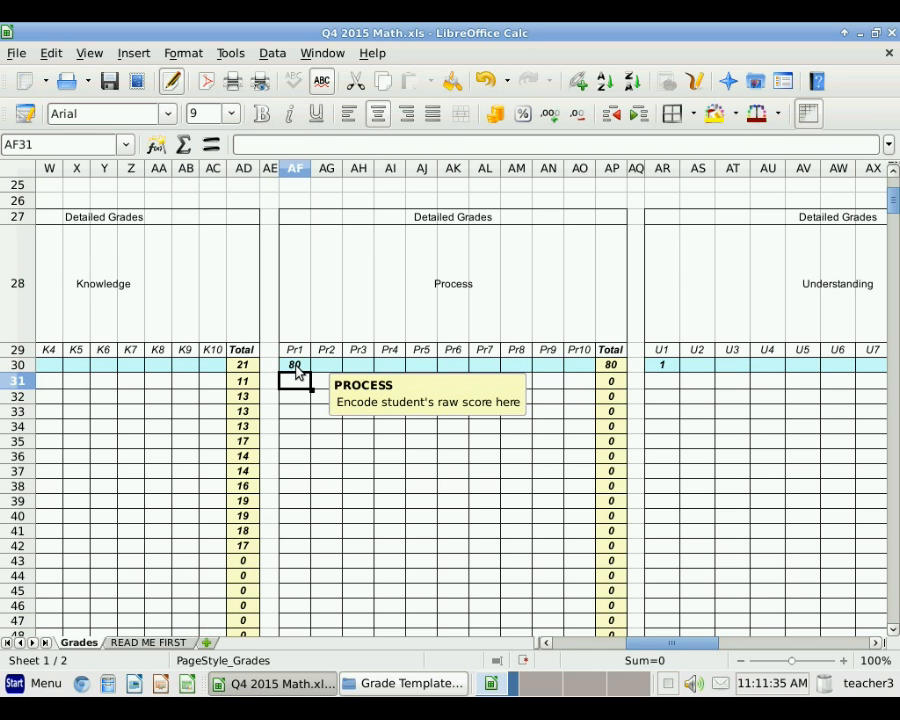
type("77")
key("Return")
type("80")
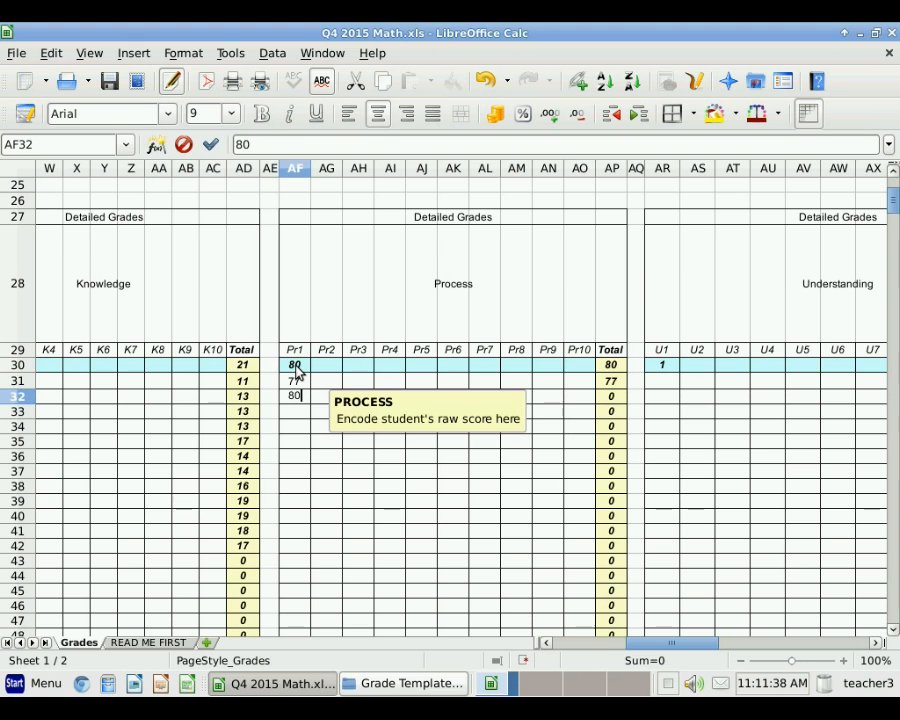
key("Return")
type("50")
key("Return")
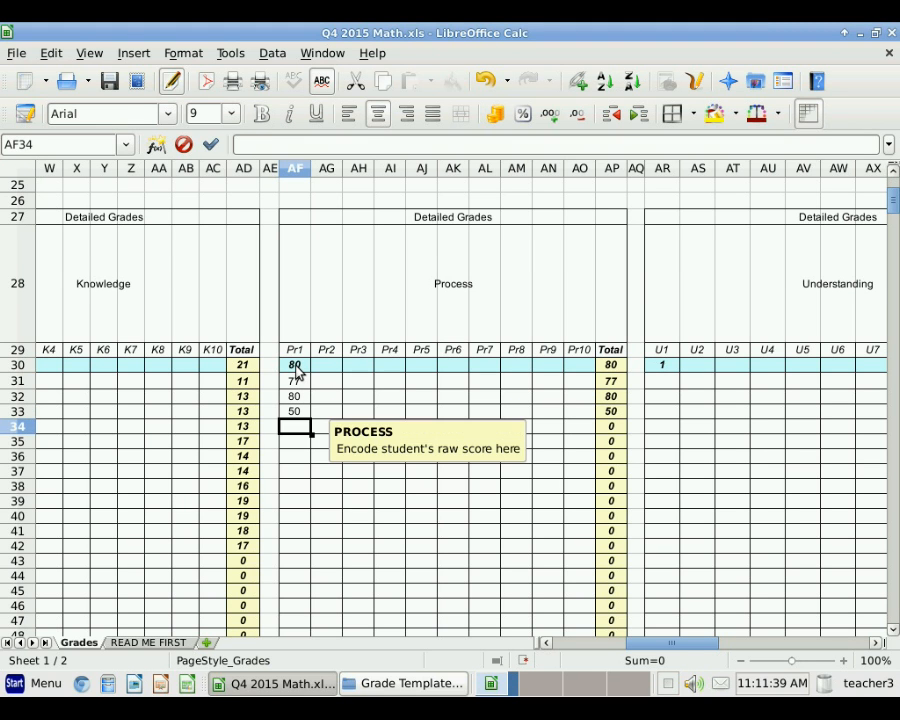
type("67")
key("Return")
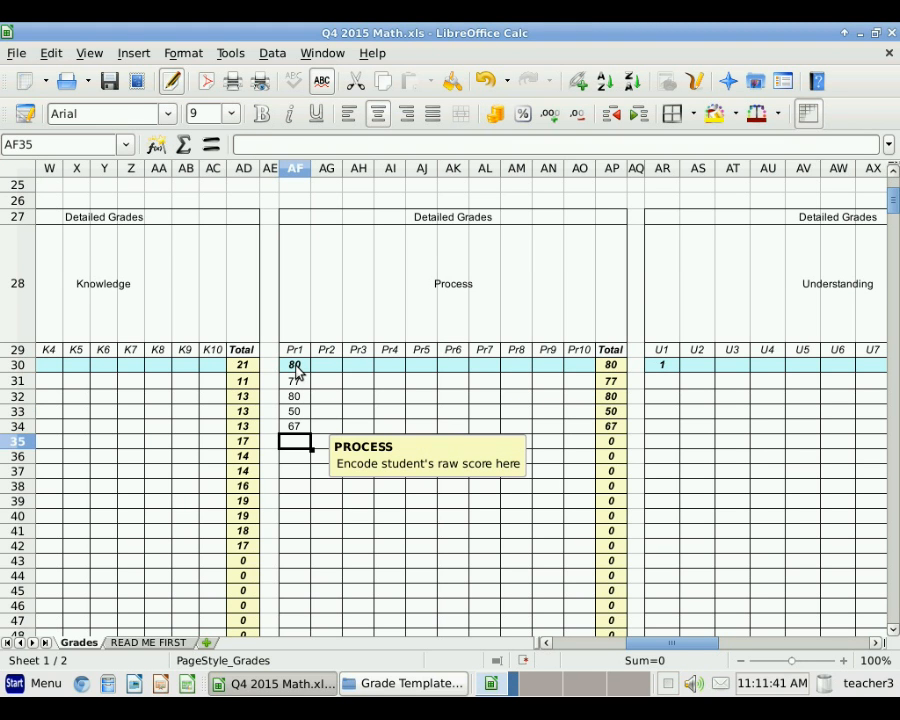
type("70")
key("Return")
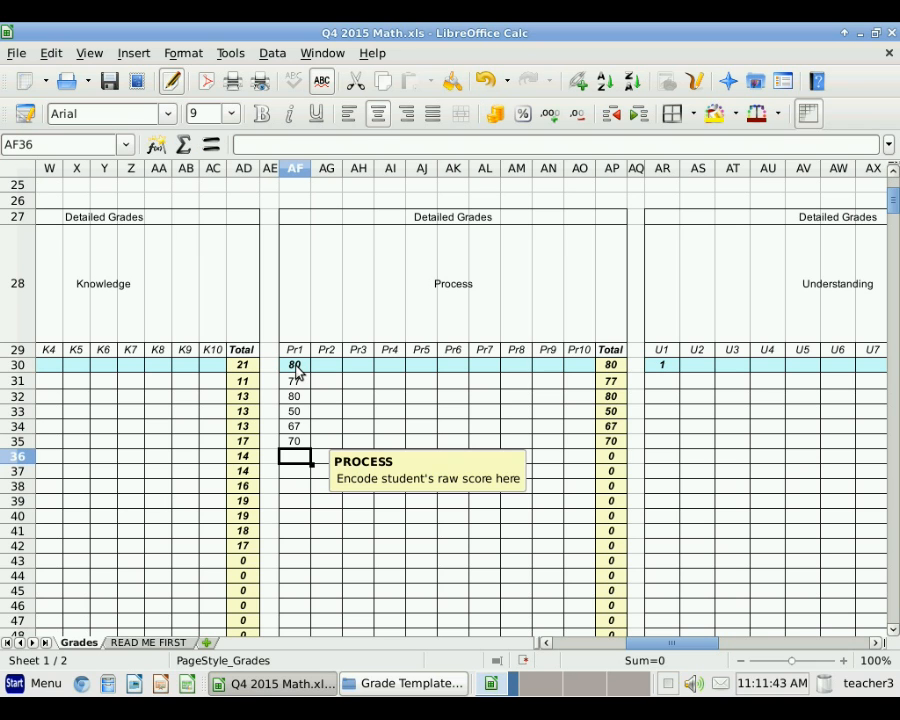
type("70")
key("Return")
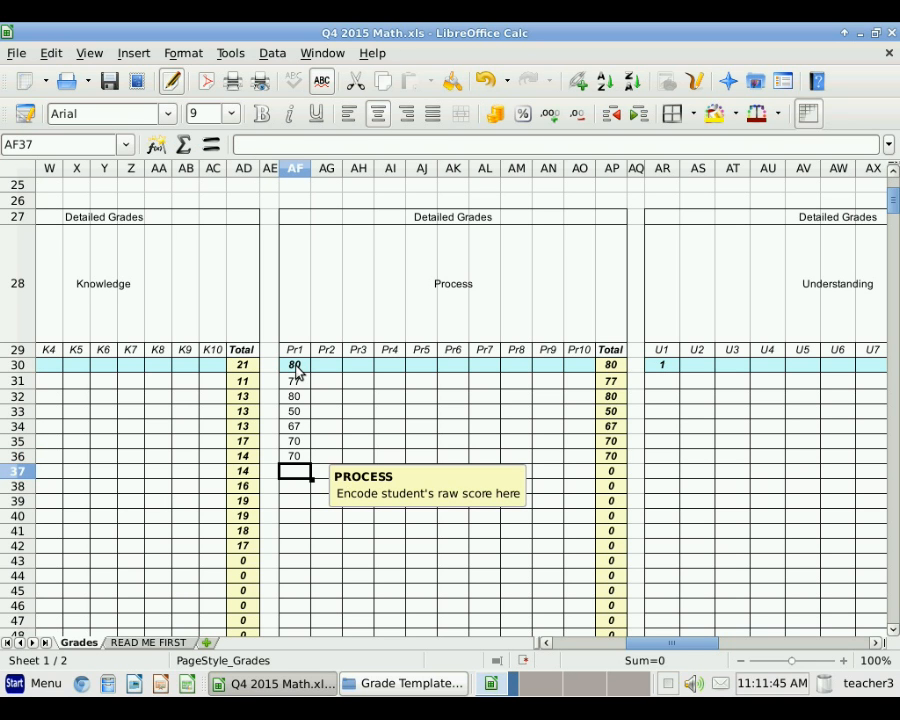
Step: Enter Pr1 scores 75, 60, 70, 80, 80 and 75 in AF37:AF42
type("75")
key("Return")
type("60")
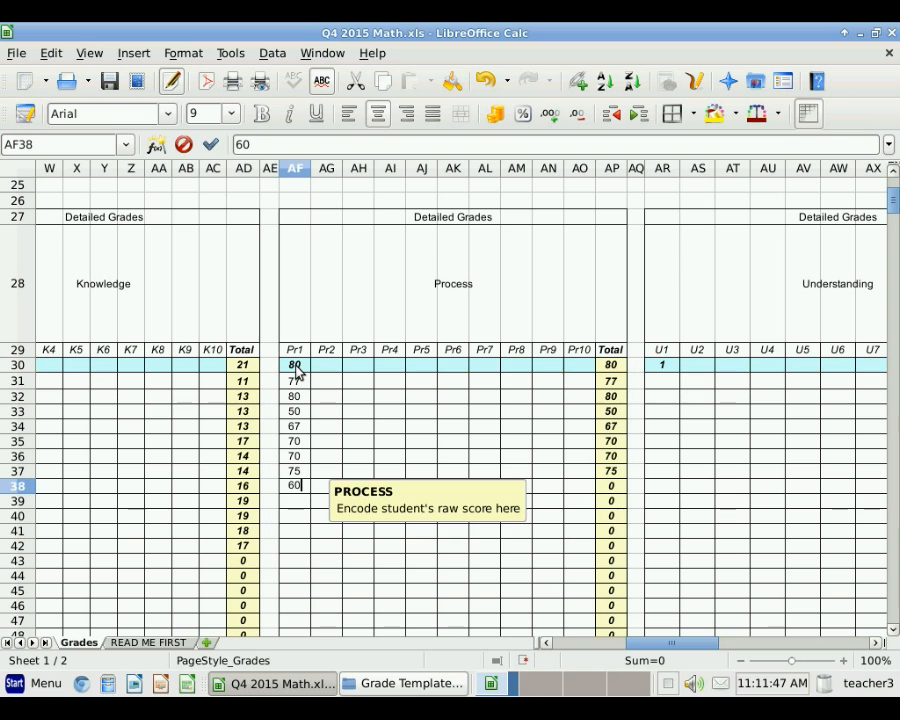
key("Return")
type("70")
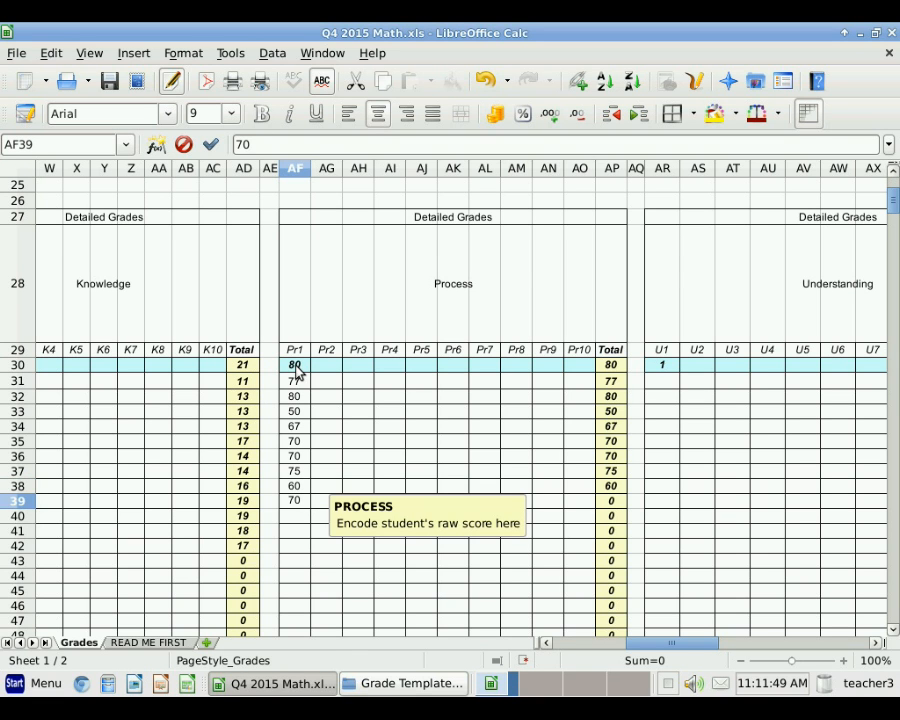
key("Return")
type("80")
key("Return")
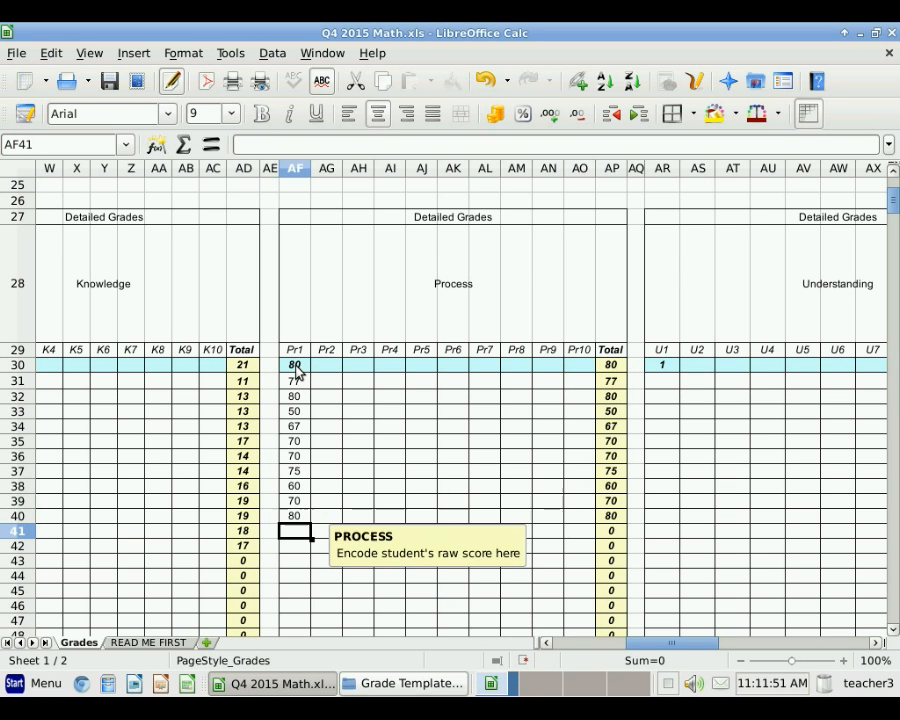
type("8")
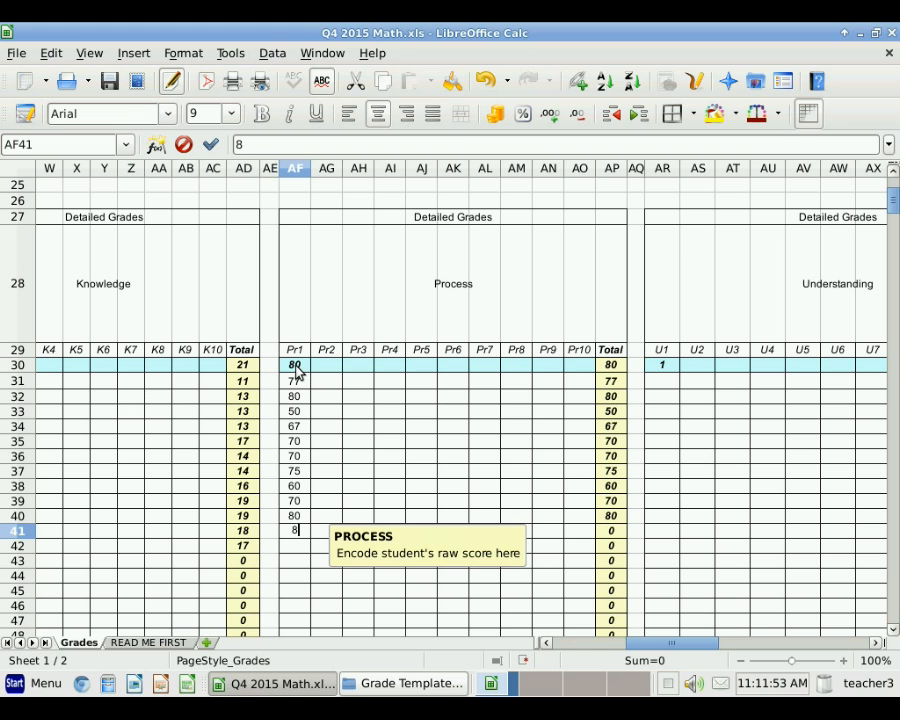
type("0")
key("Return")
type("75")
key("Return")
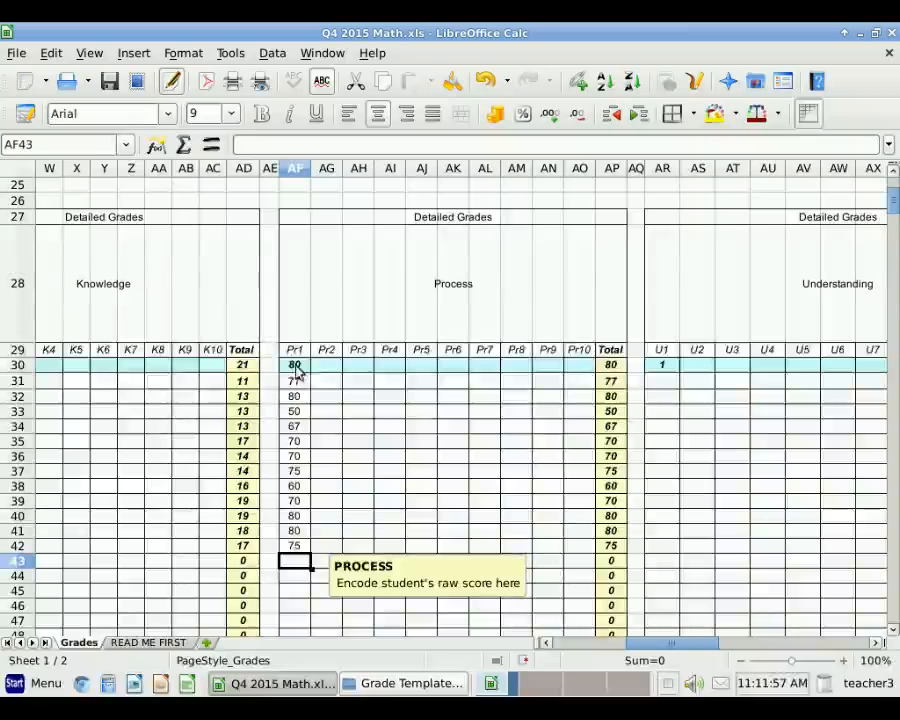
Step: Enter 10 as the U1 perfect score in AR30 and the first U1 scores 8, 9, 7, 8
left_click(659, 367)
type("1")
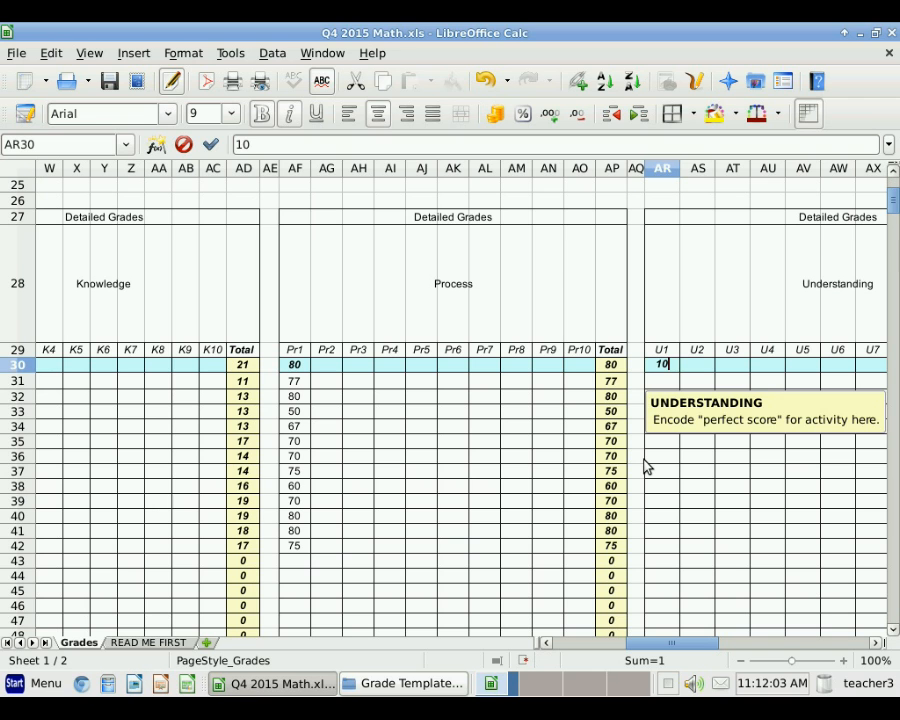
key("Return")
type("8")
key("Return")
type("9")
key("Return")
type("7")
key("Return")
type("8")
key("Return")
type("9")
key("Return")
Step: Fill the remaining U1 scores from AR35 down (9, 9, 8, 7, 8), fixing the skipped cell
key("Return")
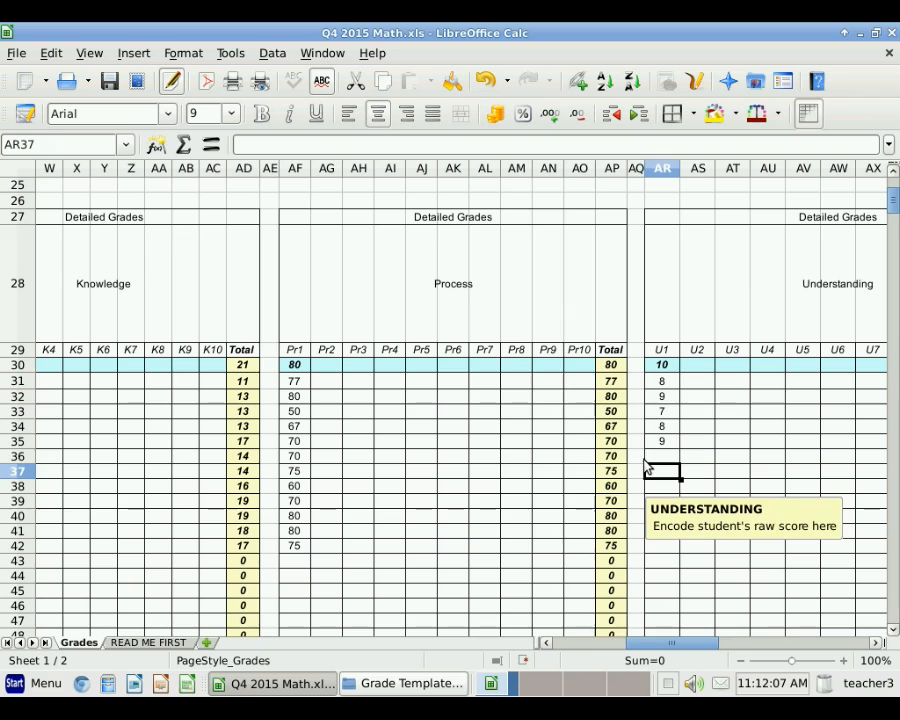
key("Up")
type("9")
key("Return")
type("8")
key("Return")
type("7")
key("Return")
type("8")
key("Return")
type("7")
key("Return")
type("8")
key("Return")
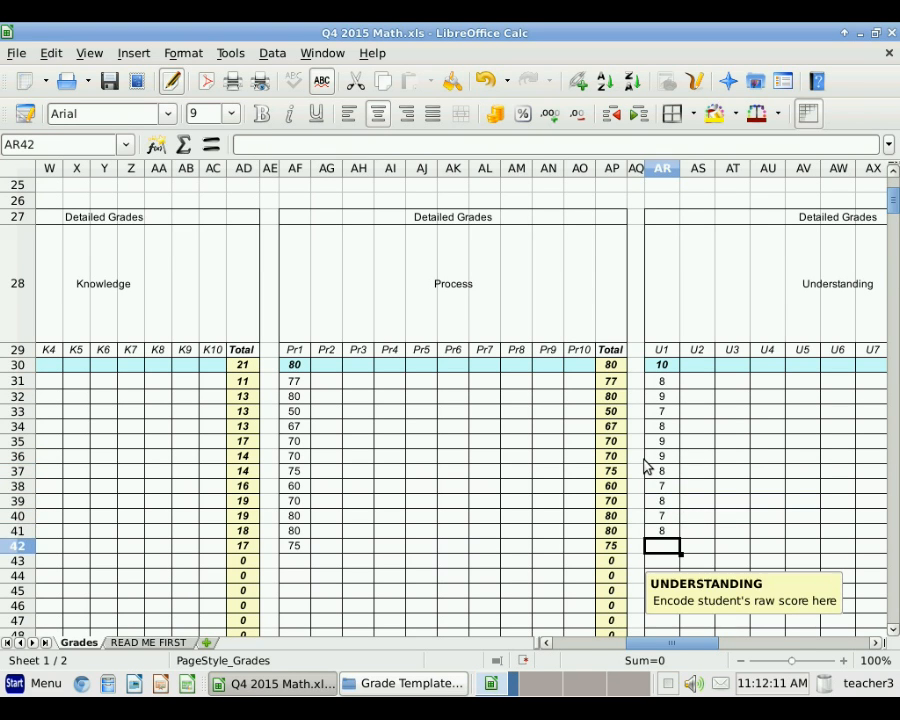
type("9")
key("Return")
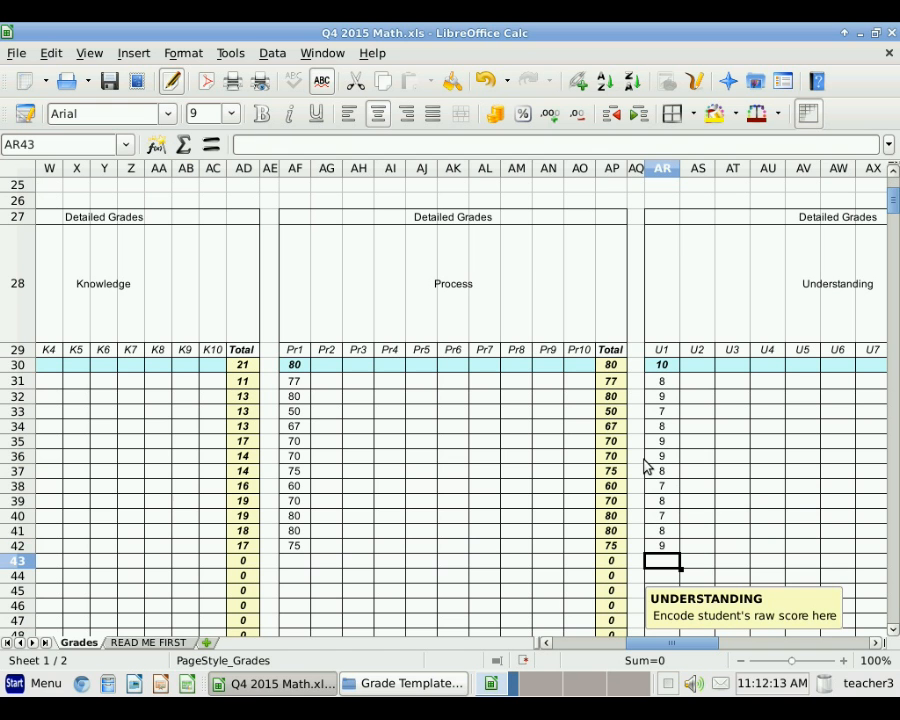
Step: Set the Pe1 perfect score in BD30 to 10, then enter Pe1 scores of 10 and 9s
left_click(875, 643)
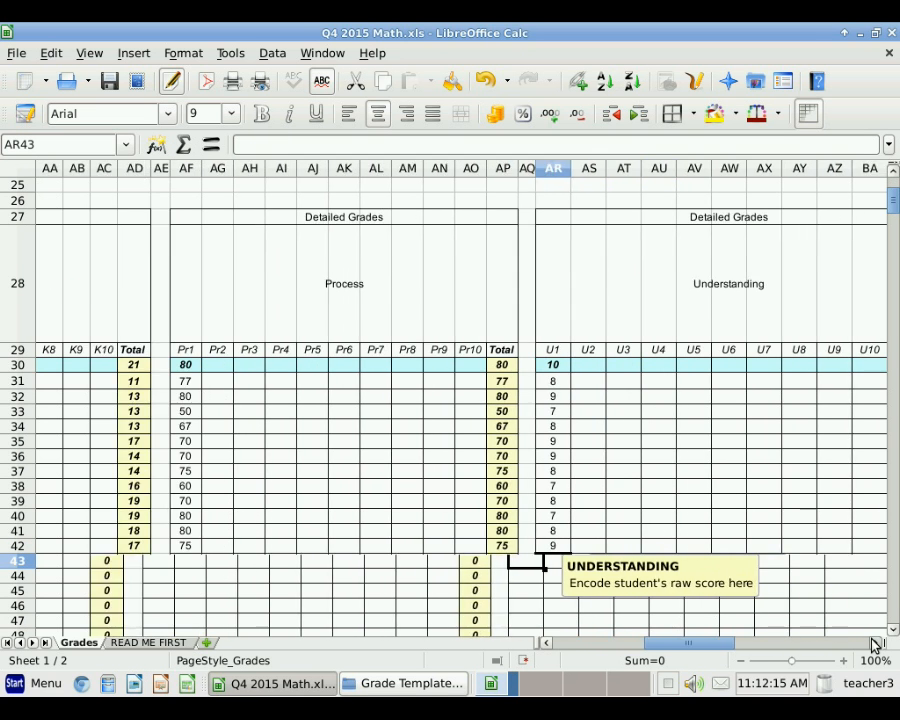
left_click(875, 643)
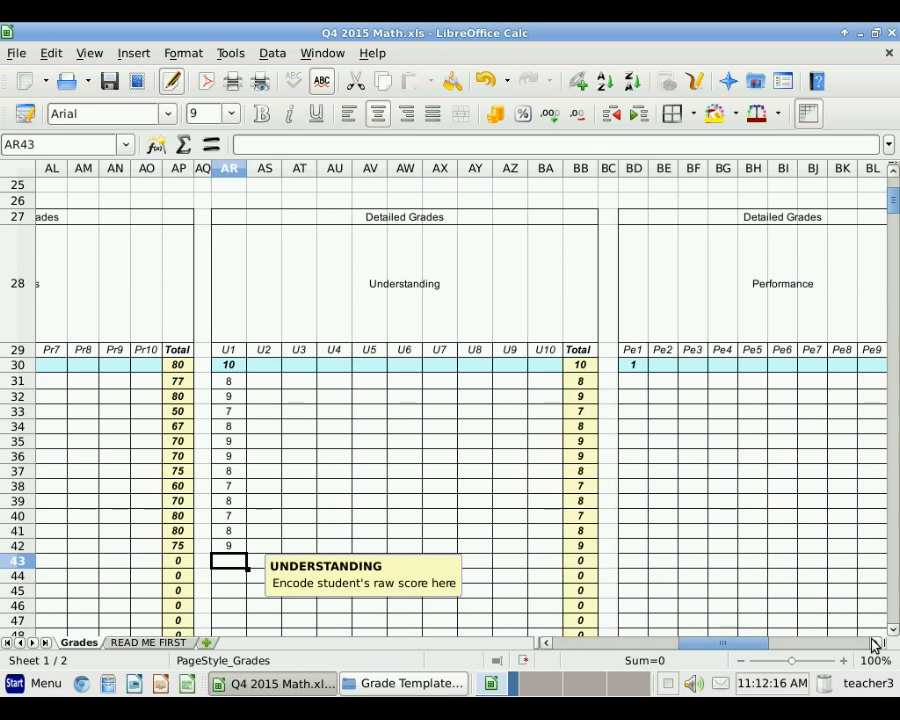
left_click(635, 366)
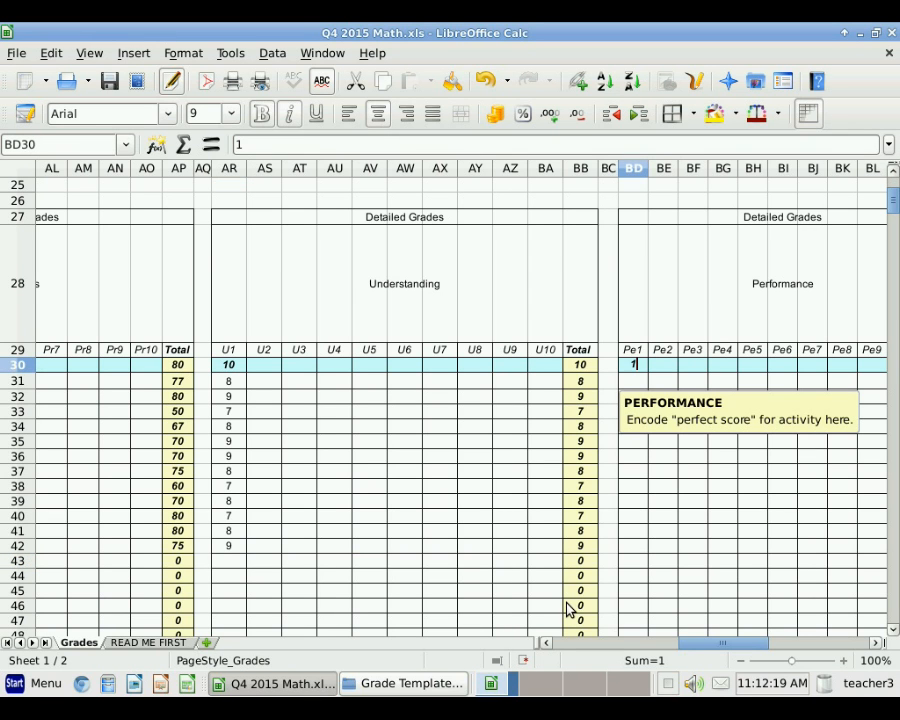
type("10")
key("Return")
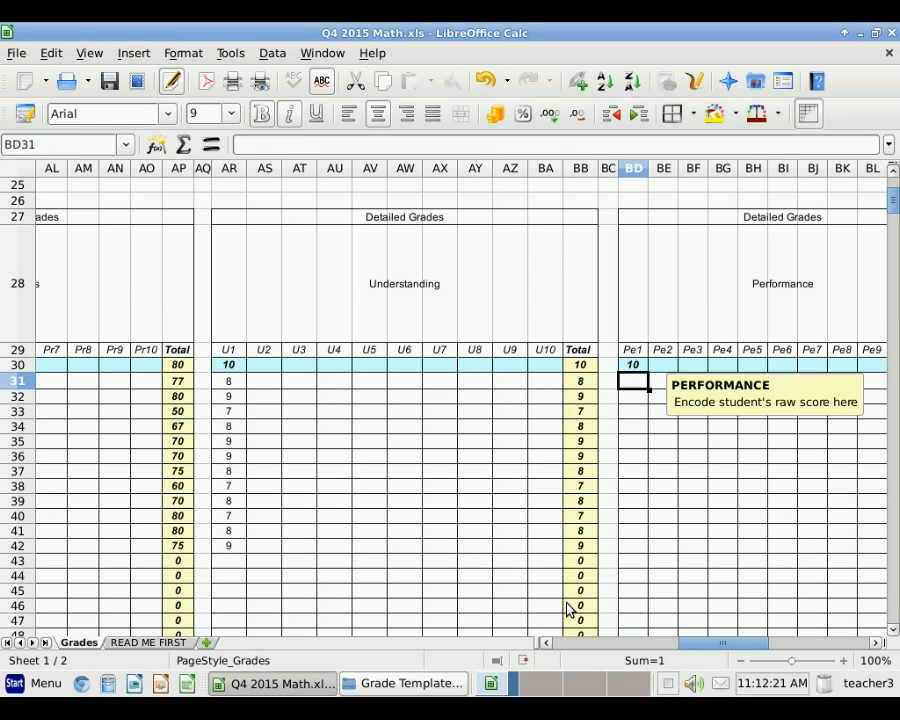
type("10")
key("Return")
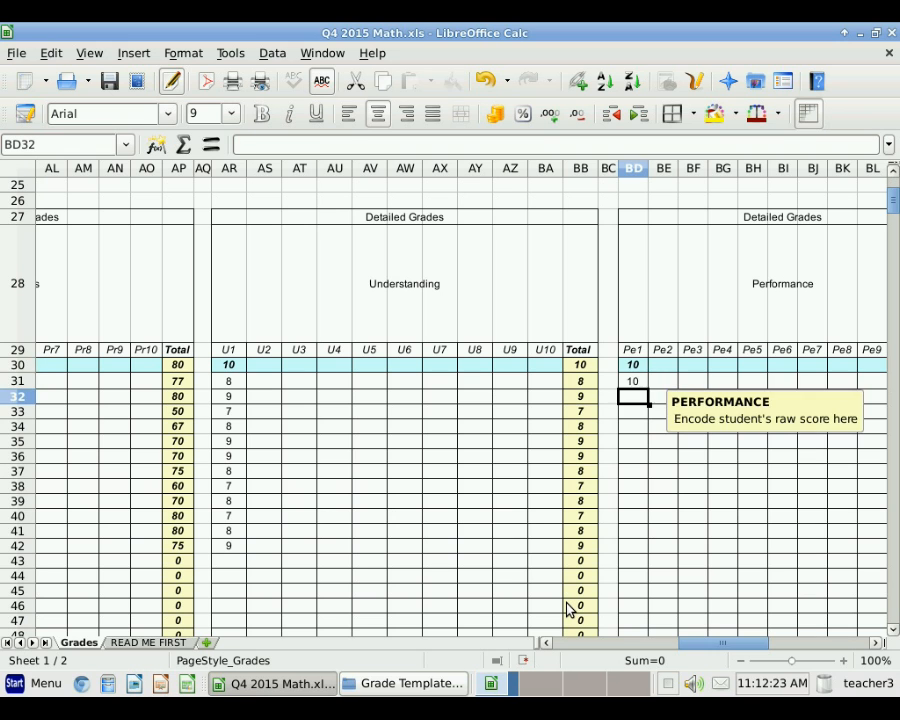
type("9 9 9 9 9")
key("Return")
type("9 9")
key("Return")
type("9")
key("Return")
type("9")
key("Return")
type("9")
key("Return")
type("9")
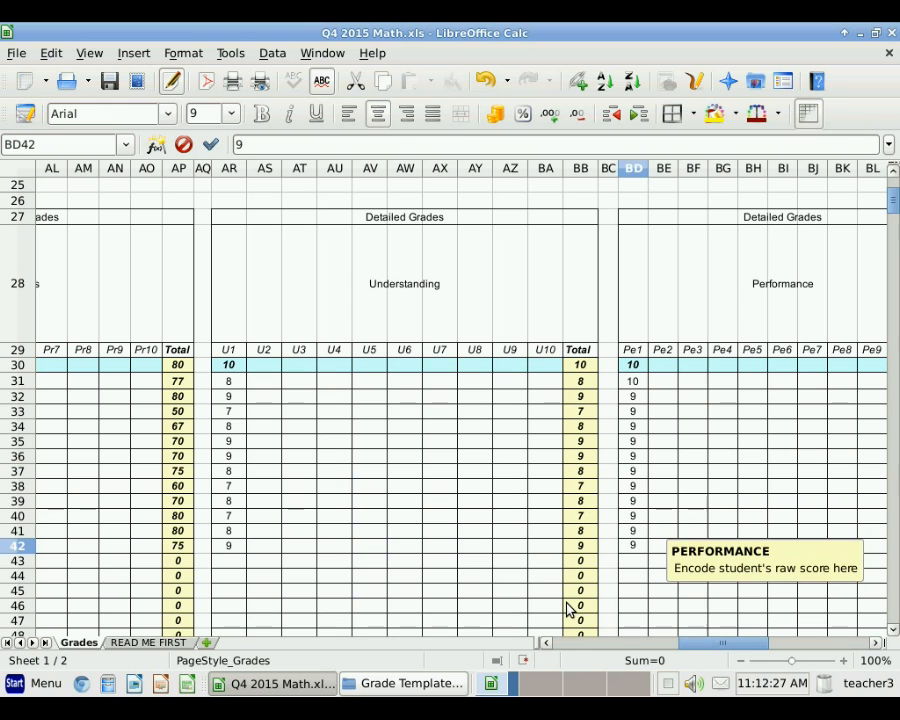
key("Return")
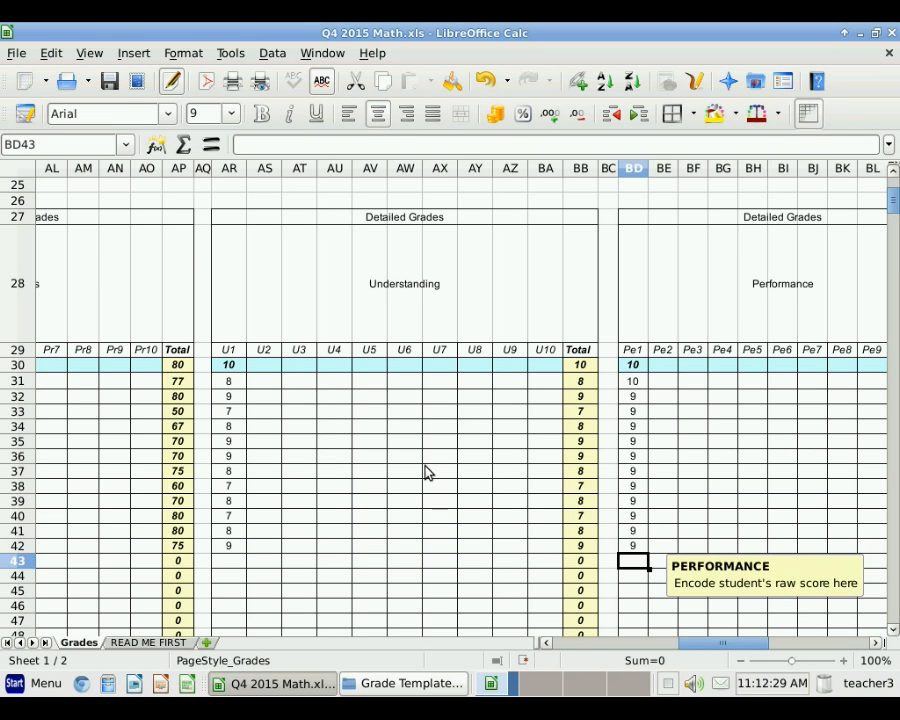
left_click_drag(749, 645, 775, 643)
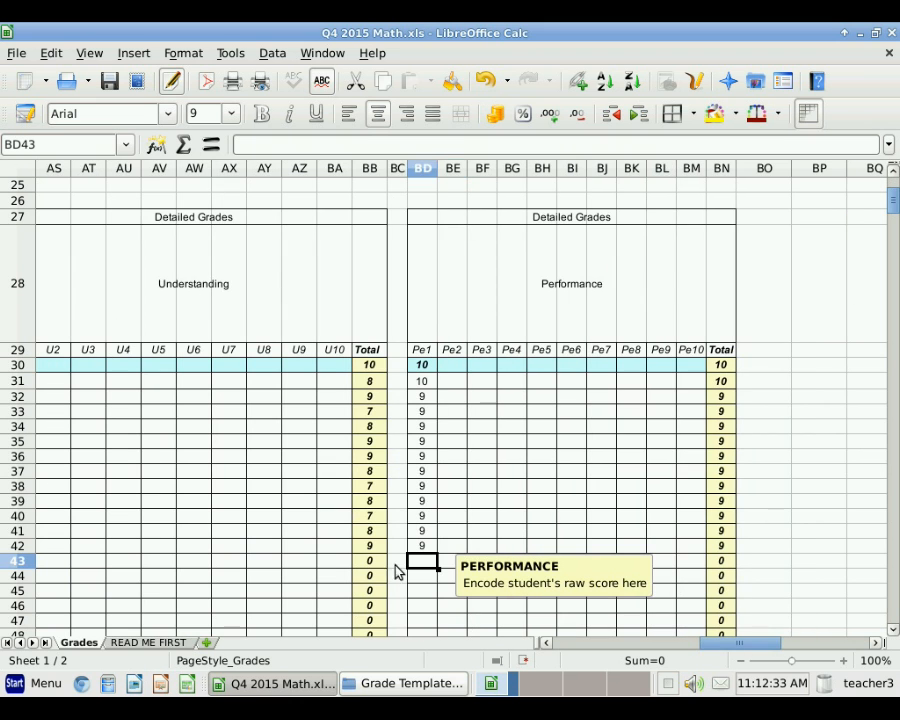
left_click_drag(549, 645, 549, 645)
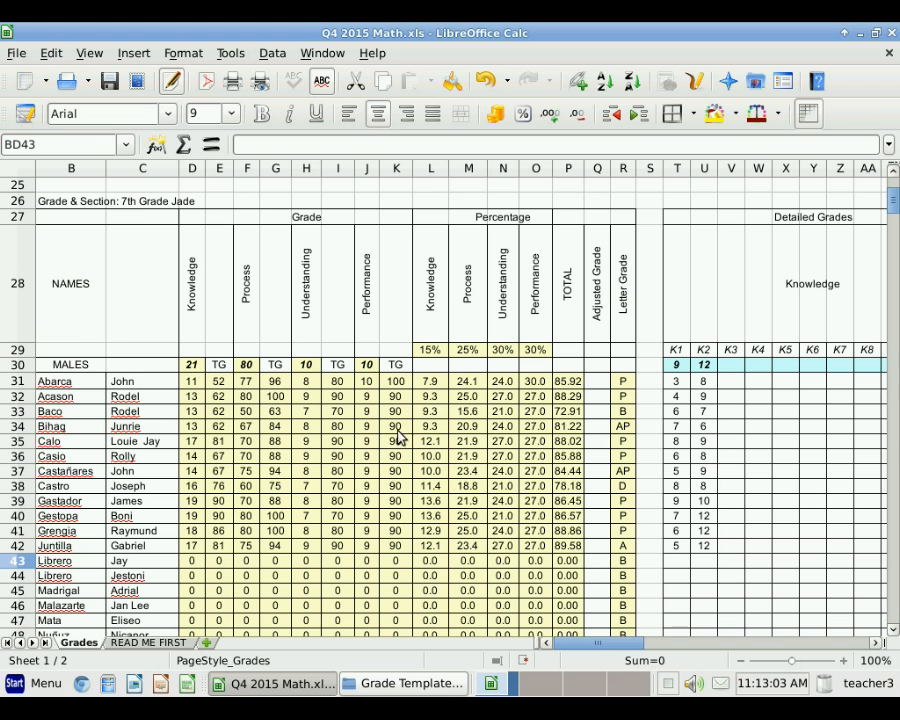
Step: Inspect the TOTAL formulas in P31–P34 and the Letter Grade formula in R31
left_click(573, 385)
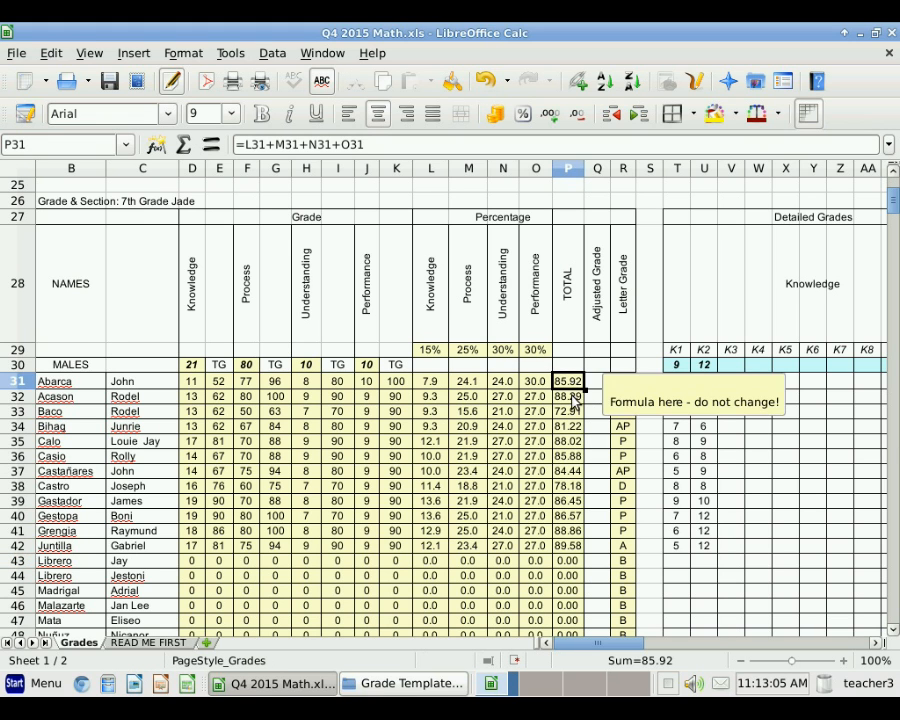
left_click(570, 397)
left_click(570, 412)
key("Down")
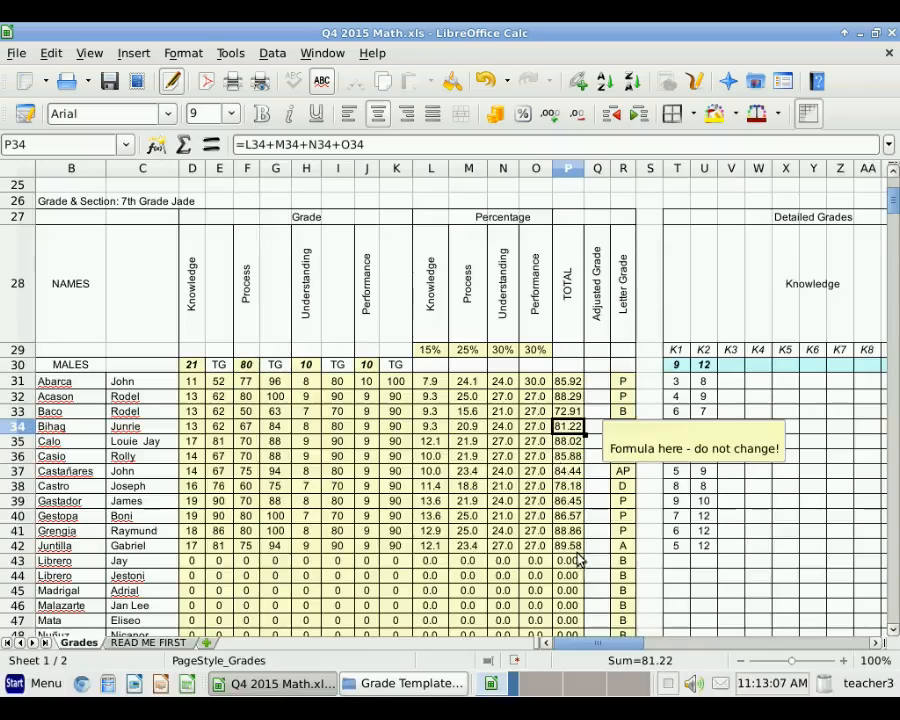
left_click(623, 384)
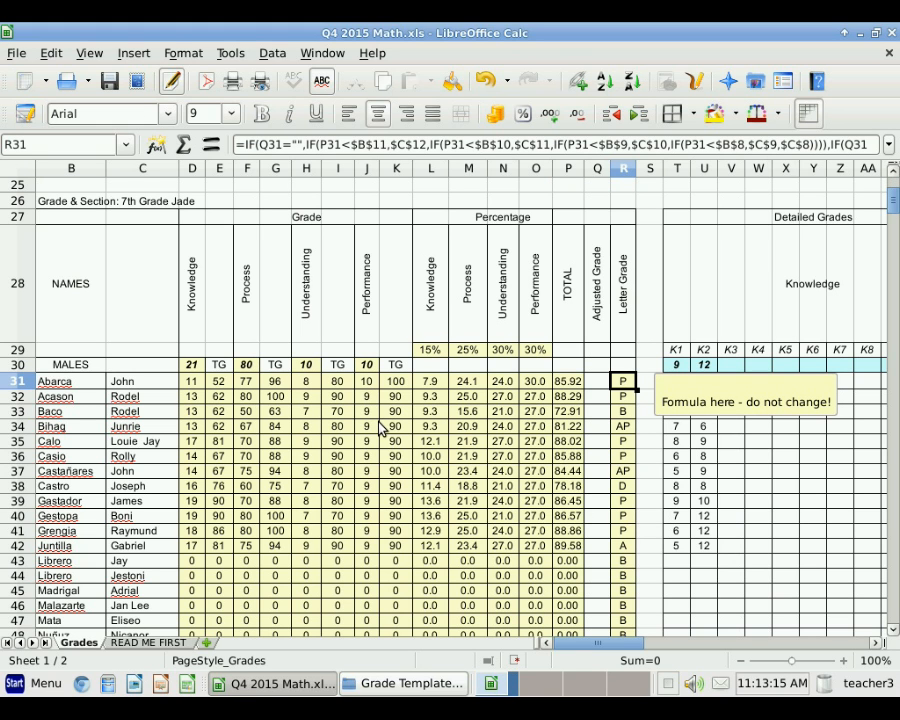
Step: Review the TOTAL formulas from row 31 down to the empty row 43
left_click(577, 388)
scroll(342, 415, "up", 4)
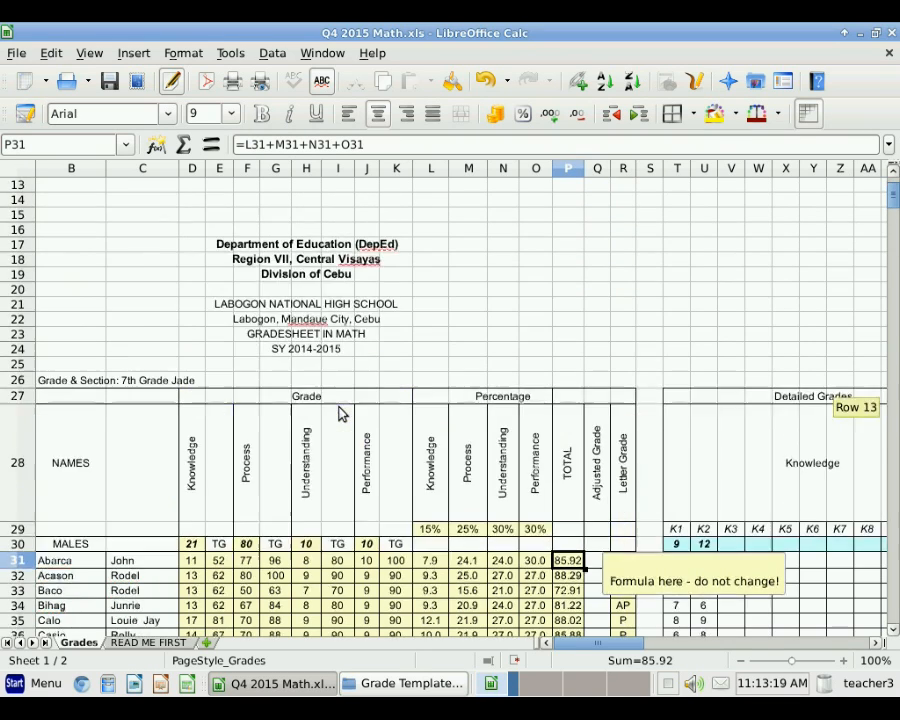
scroll(342, 413, "up", 4)
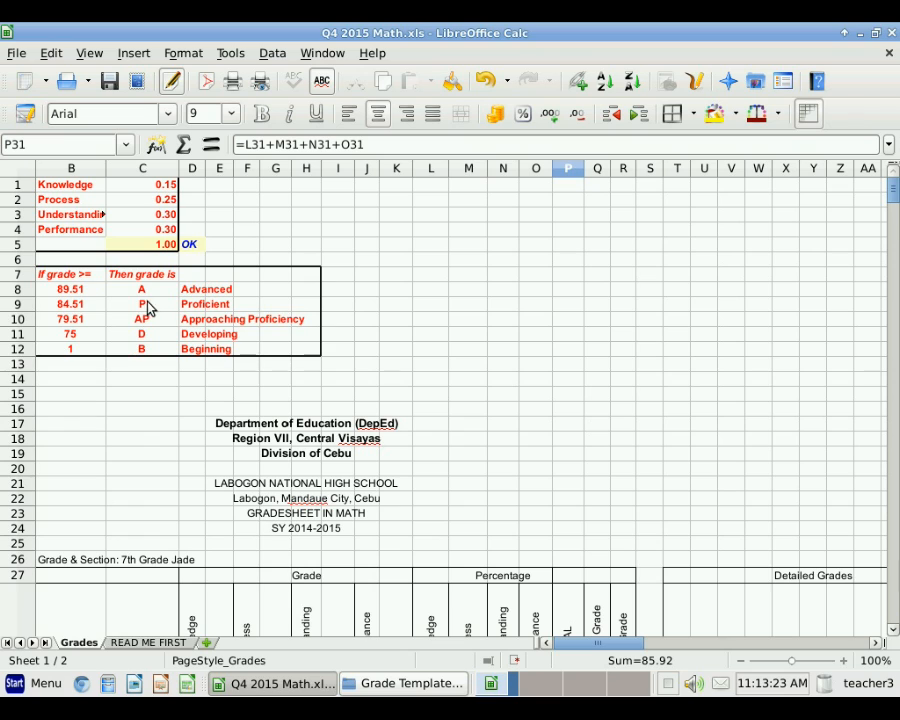
scroll(458, 505, "down", 9)
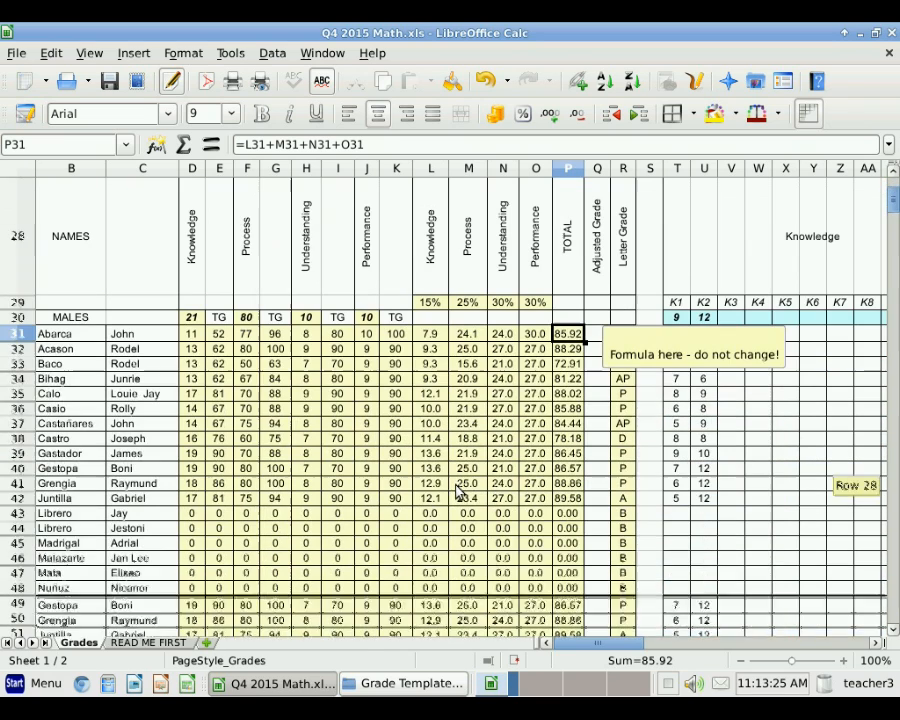
left_click(564, 499)
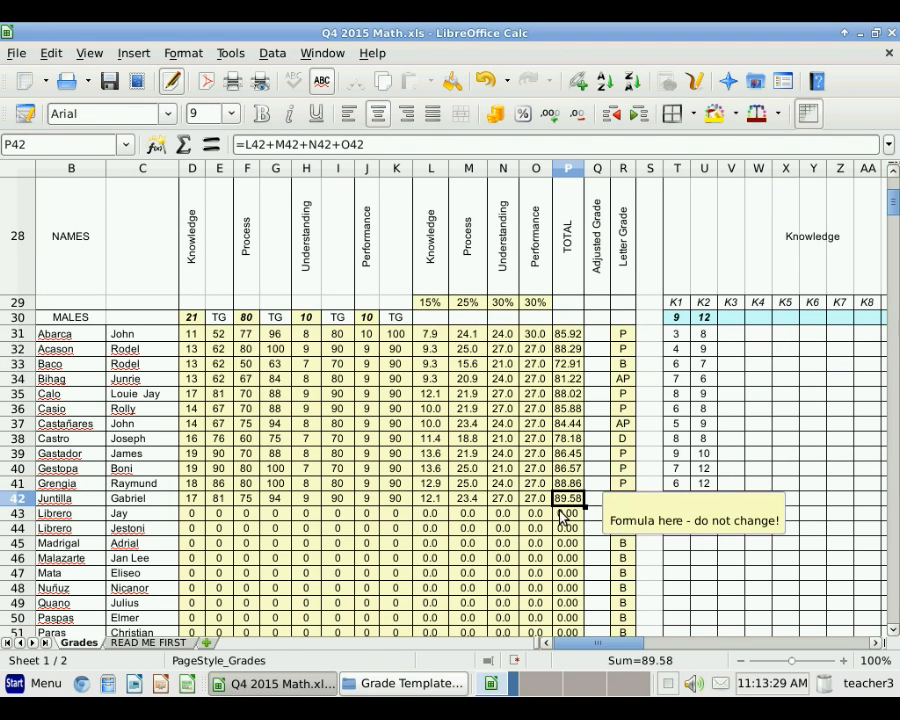
left_click(562, 516)
scroll(355, 480, "up", 3)
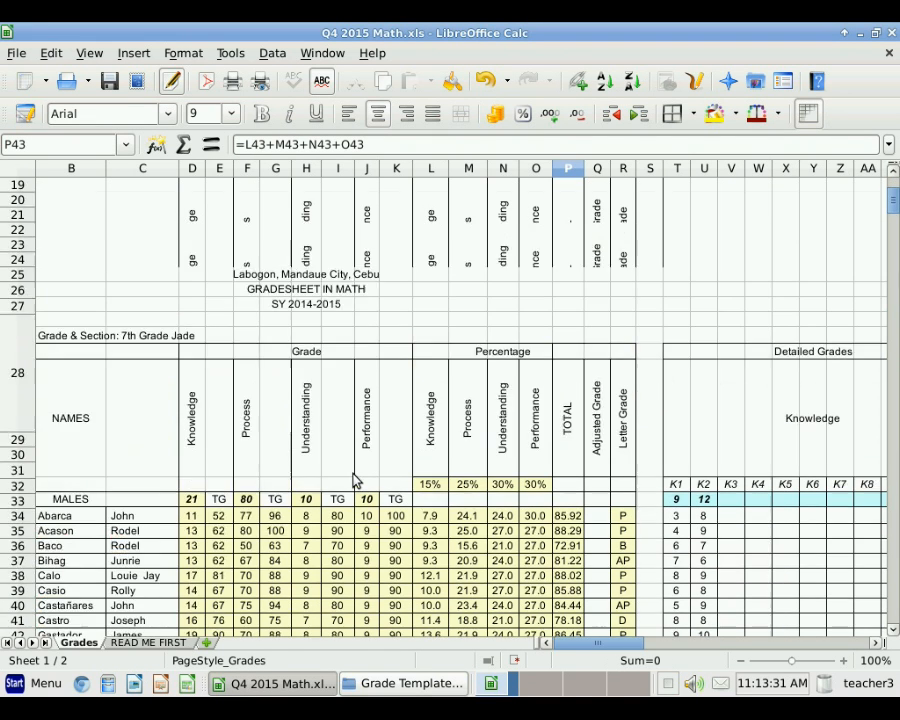
scroll(355, 480, "up", 6)
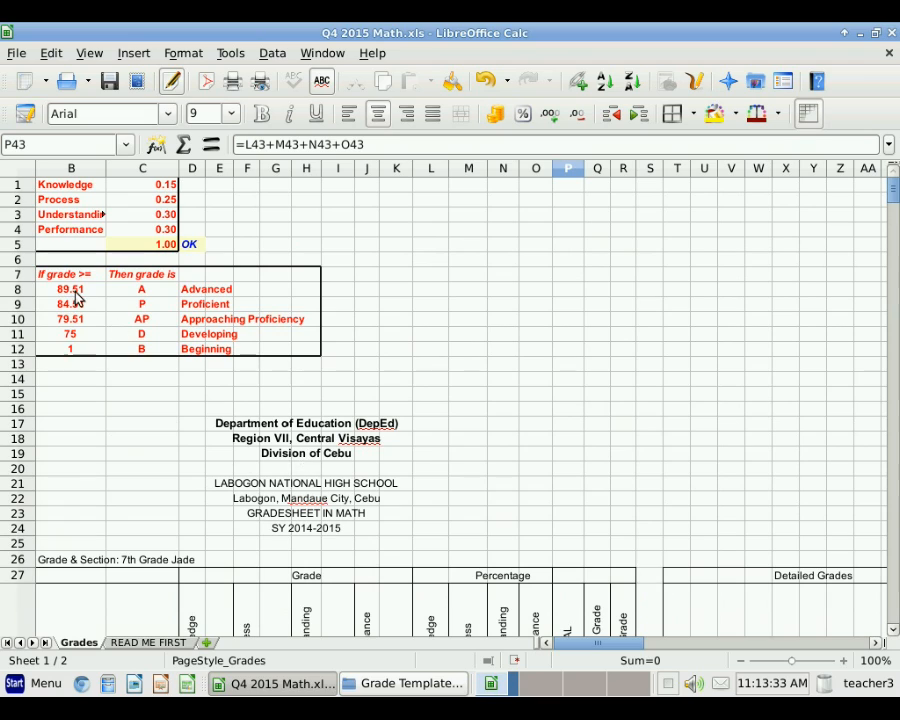
scroll(466, 569, "down", 6)
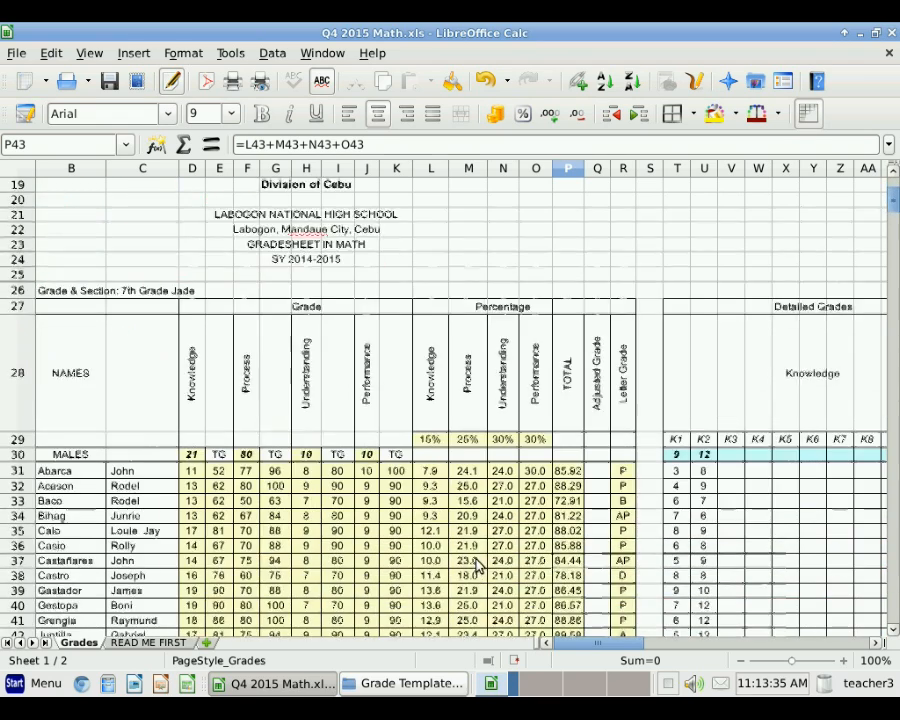
scroll(477, 566, "down", 3)
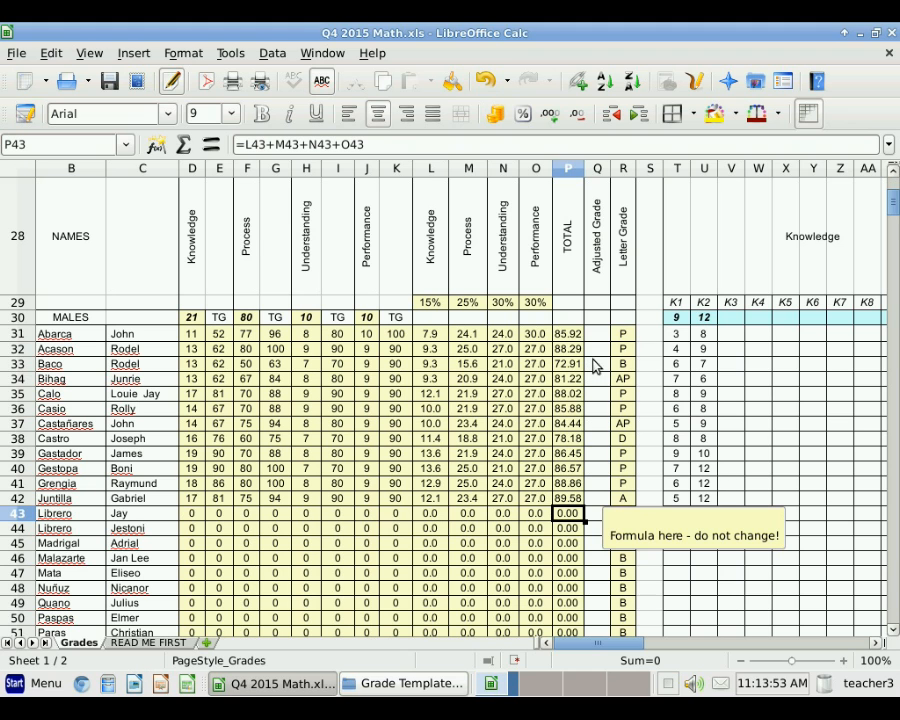
Step: Enter an adjusted grade of 92 for the first student in Q31
left_click(563, 338)
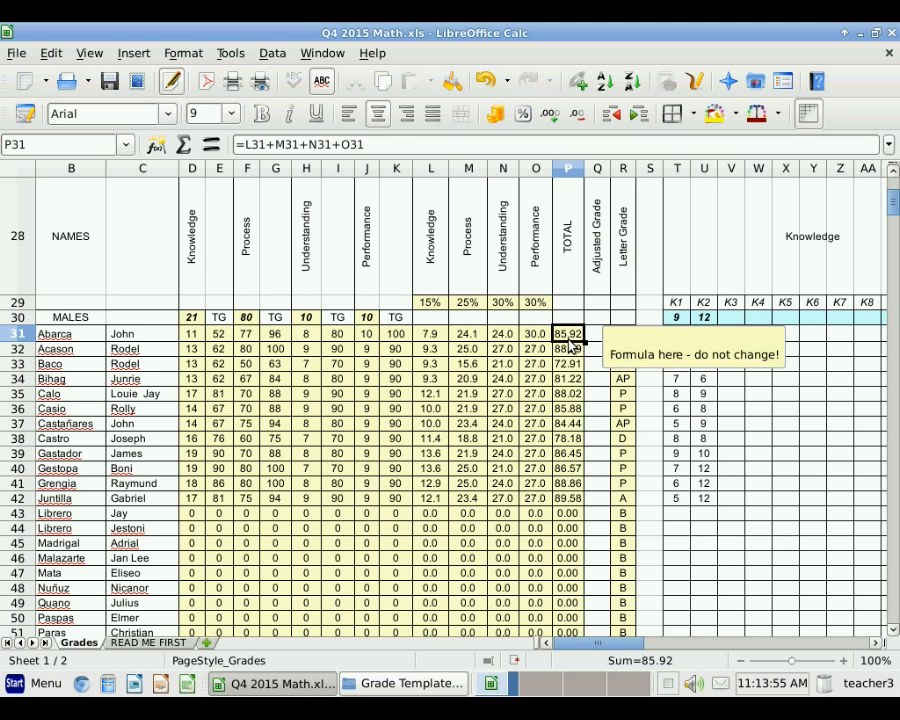
left_click(598, 336)
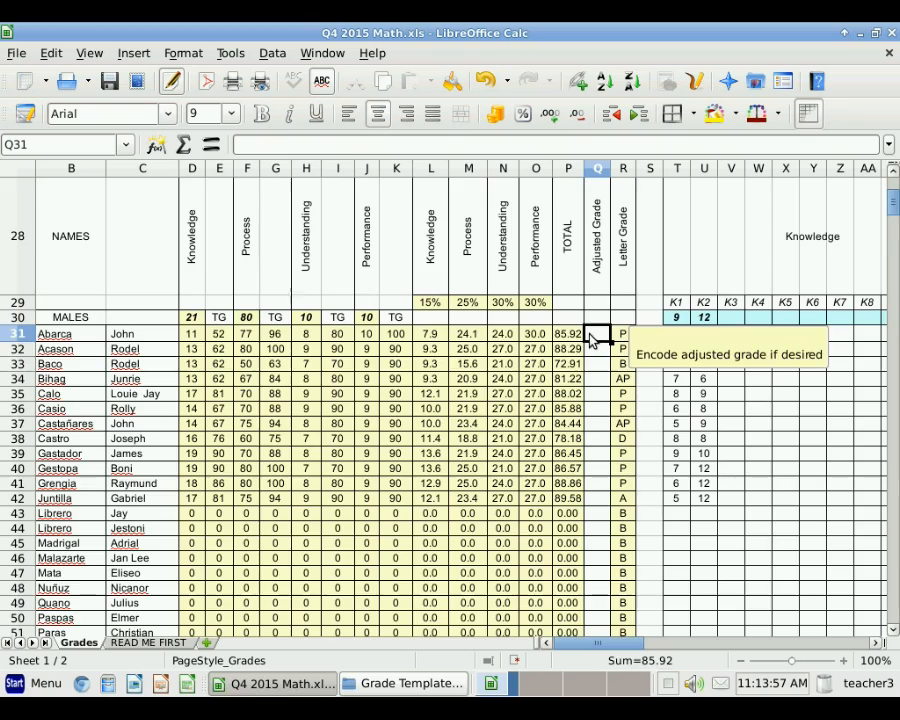
scroll(425, 405, "up", 6)
scroll(433, 415, "up", 3)
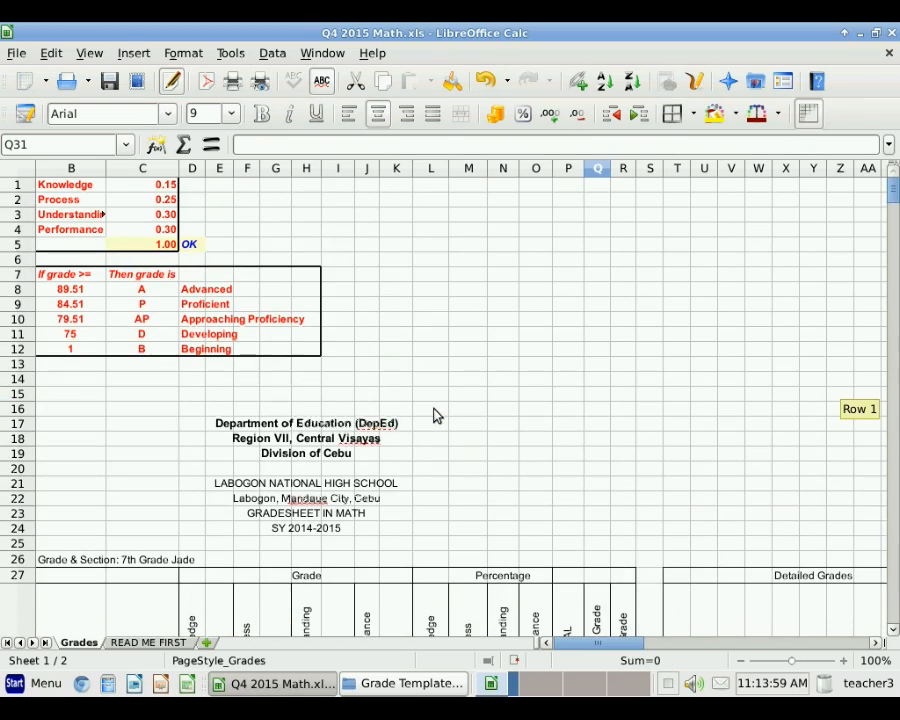
scroll(433, 415, "down", 3)
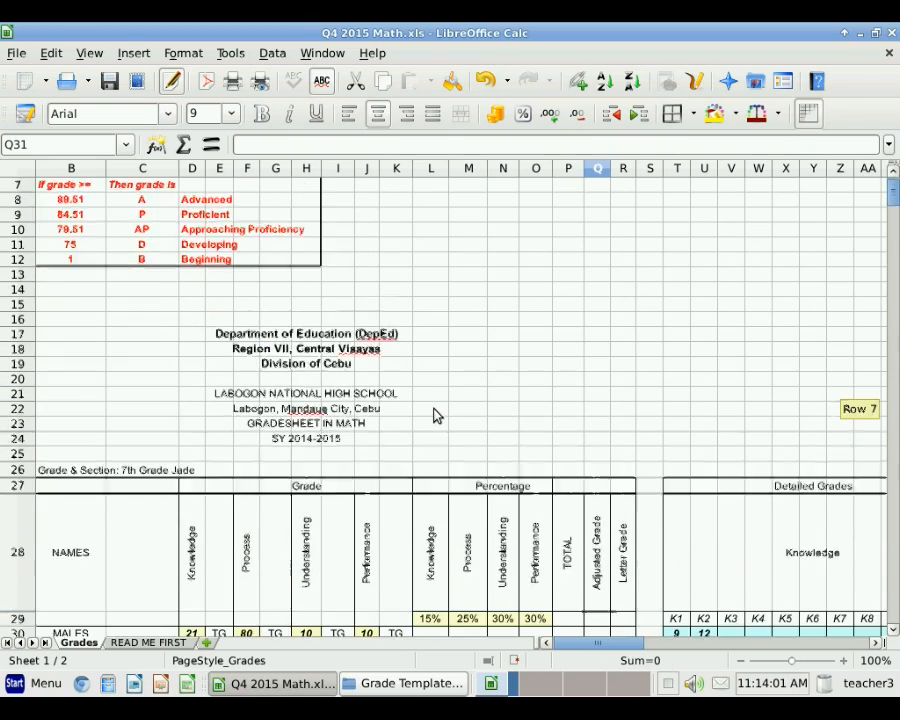
scroll(433, 415, "up", 3)
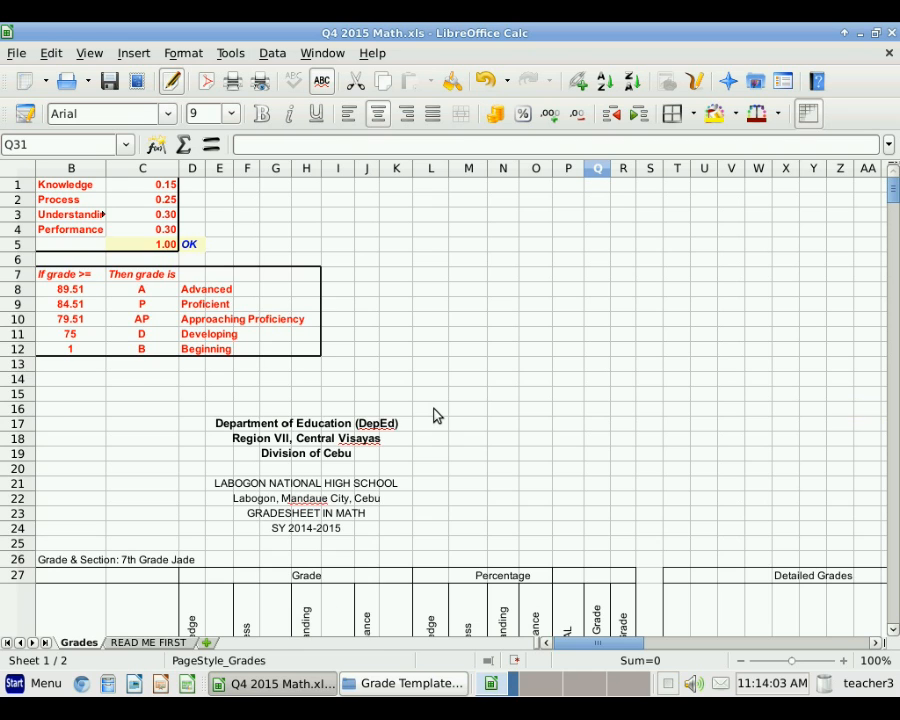
scroll(433, 415, "down", 6)
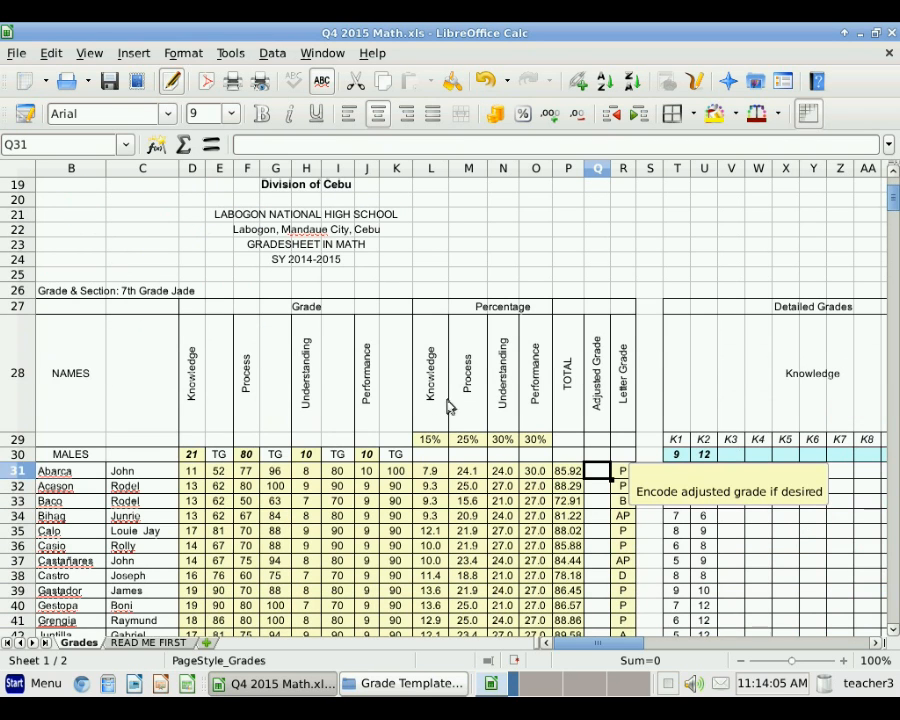
left_click(567, 473)
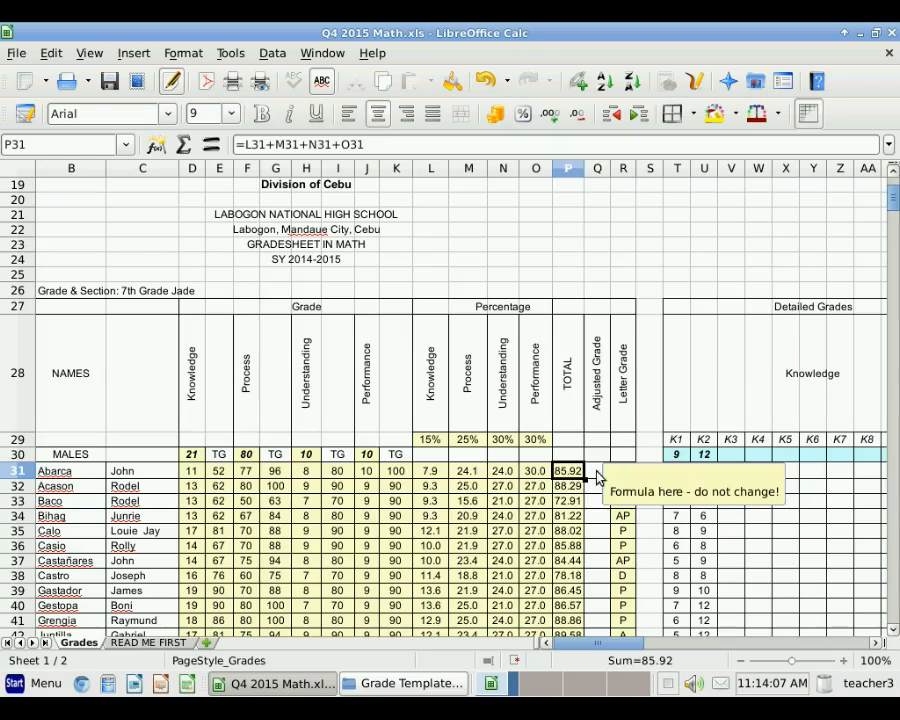
left_click(597, 475)
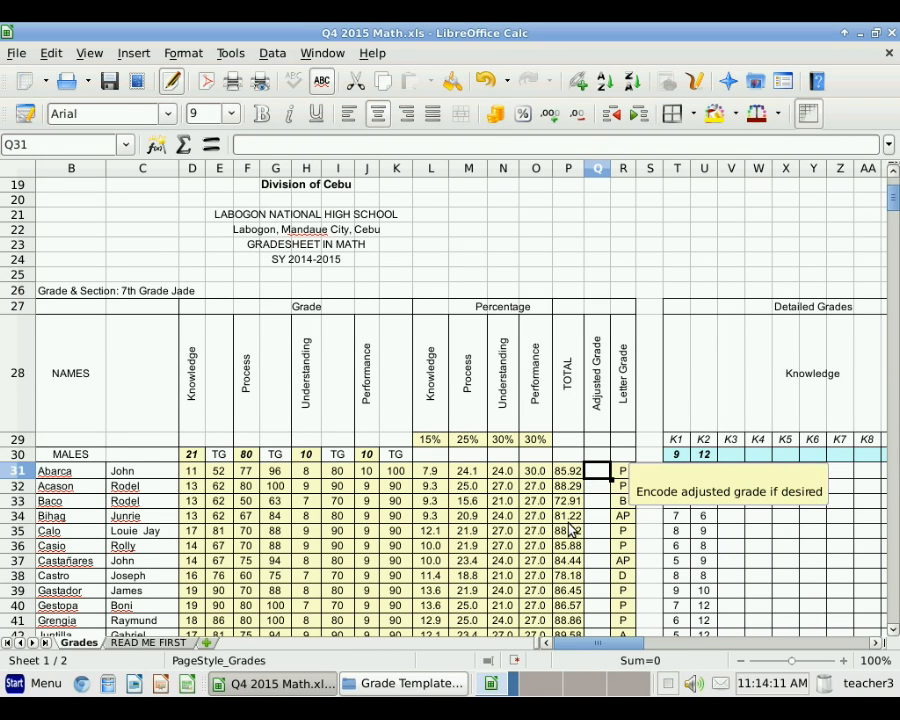
type("9")
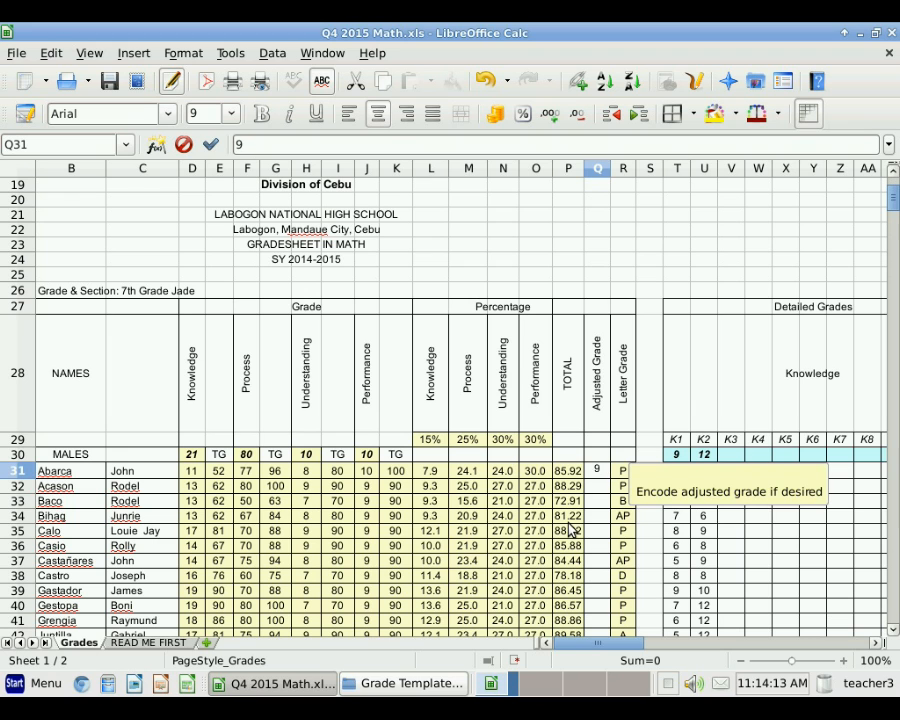
type("2")
key("Return")
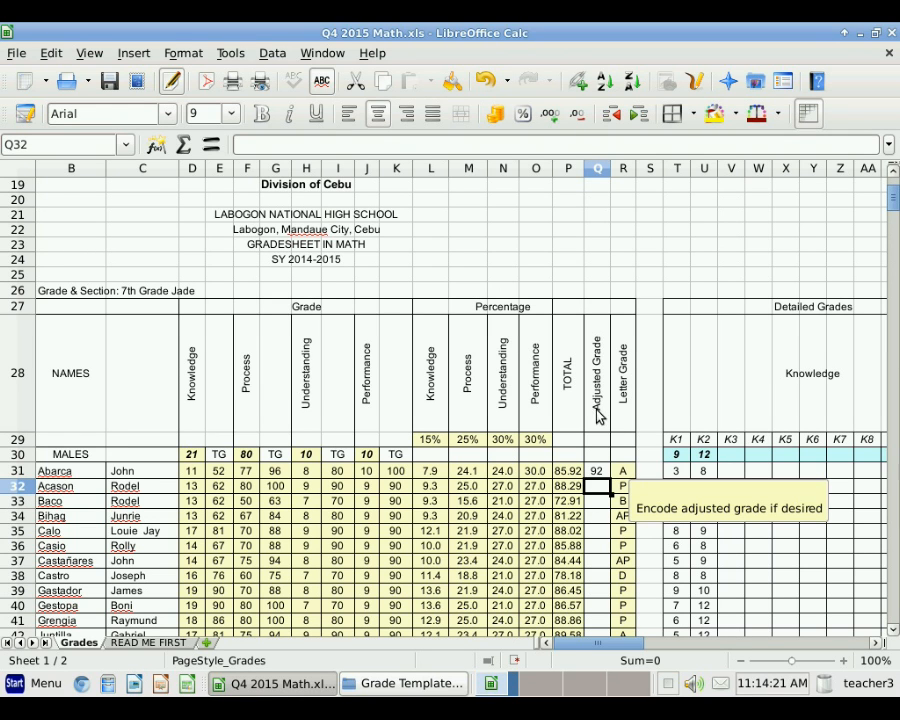
Step: Enter an adjusted grade of 75 for the second student in Q32
left_click(567, 488)
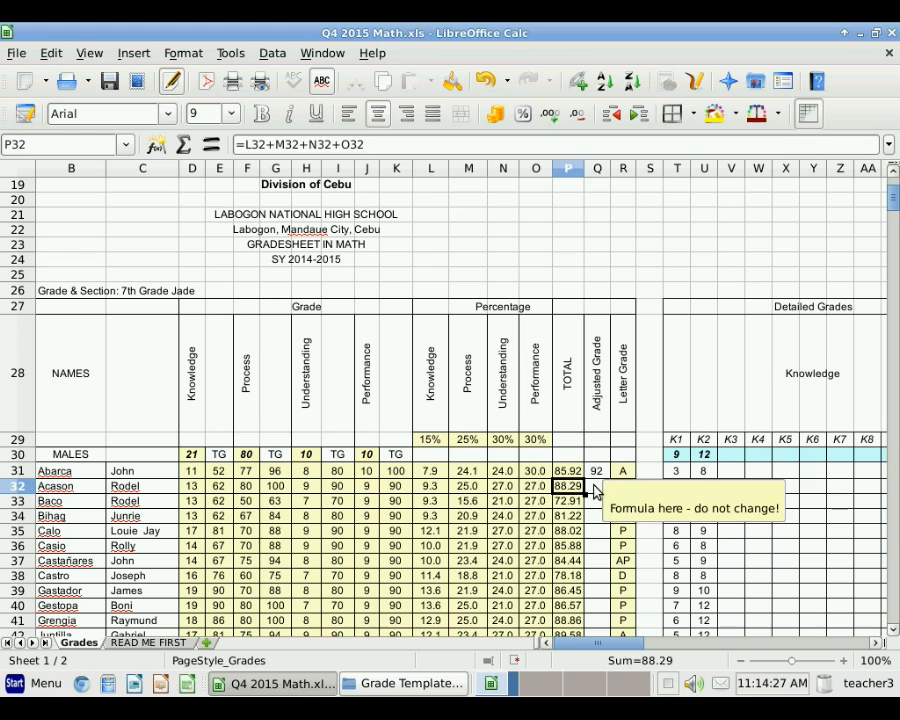
left_click(596, 486)
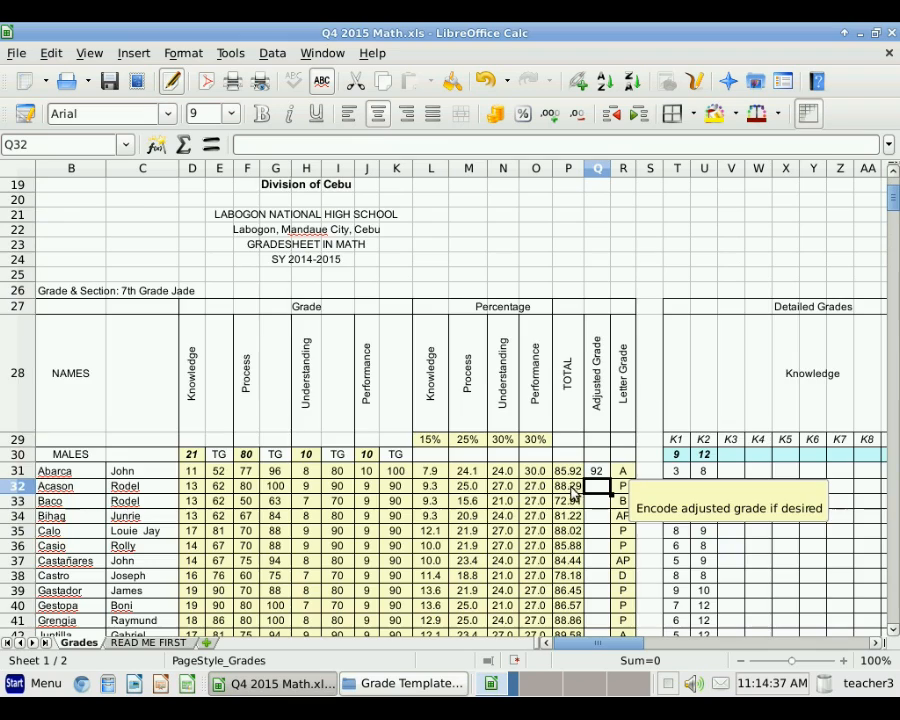
scroll(465, 465, "up", 6)
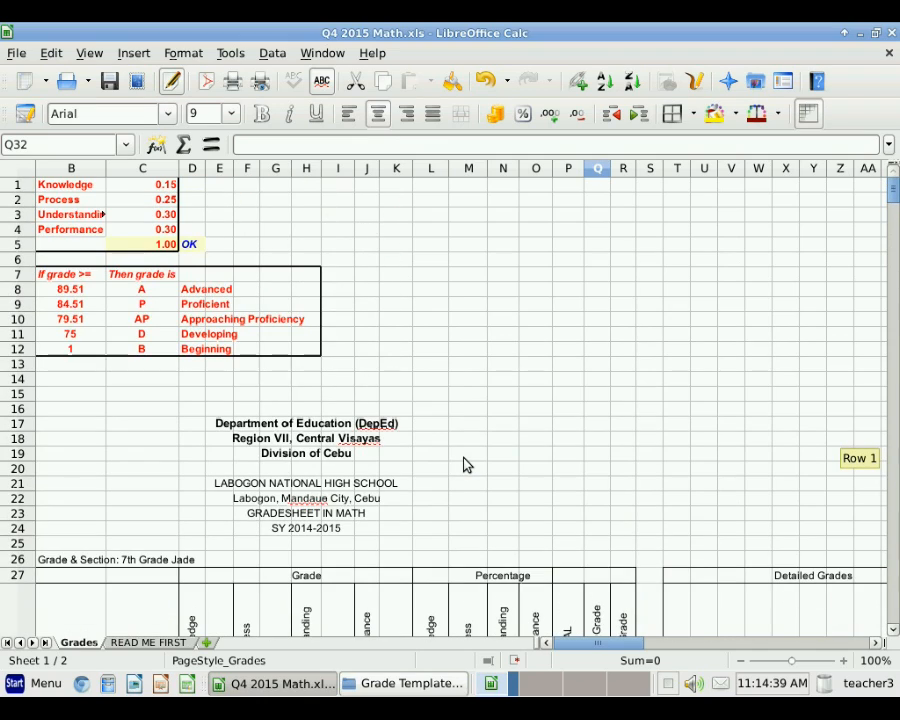
scroll(463, 463, "down", 6)
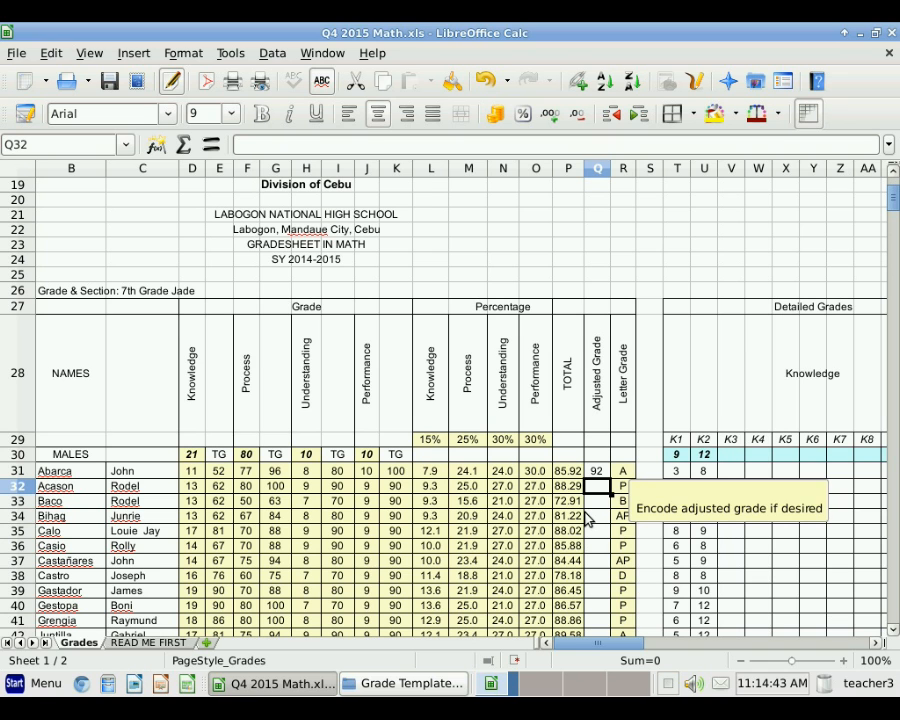
key("Home")
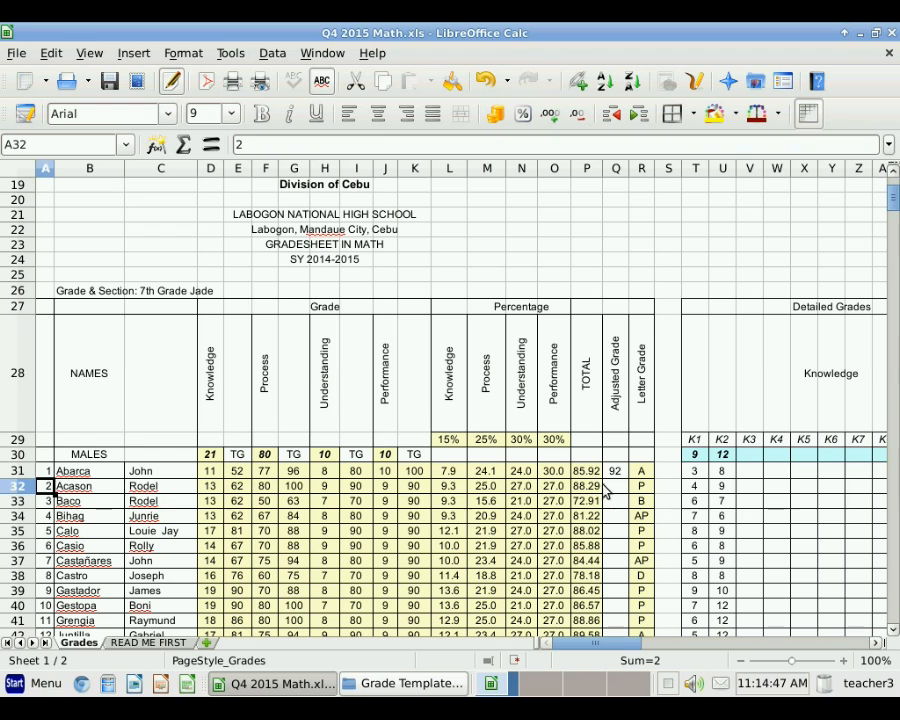
left_click(616, 485)
type("75")
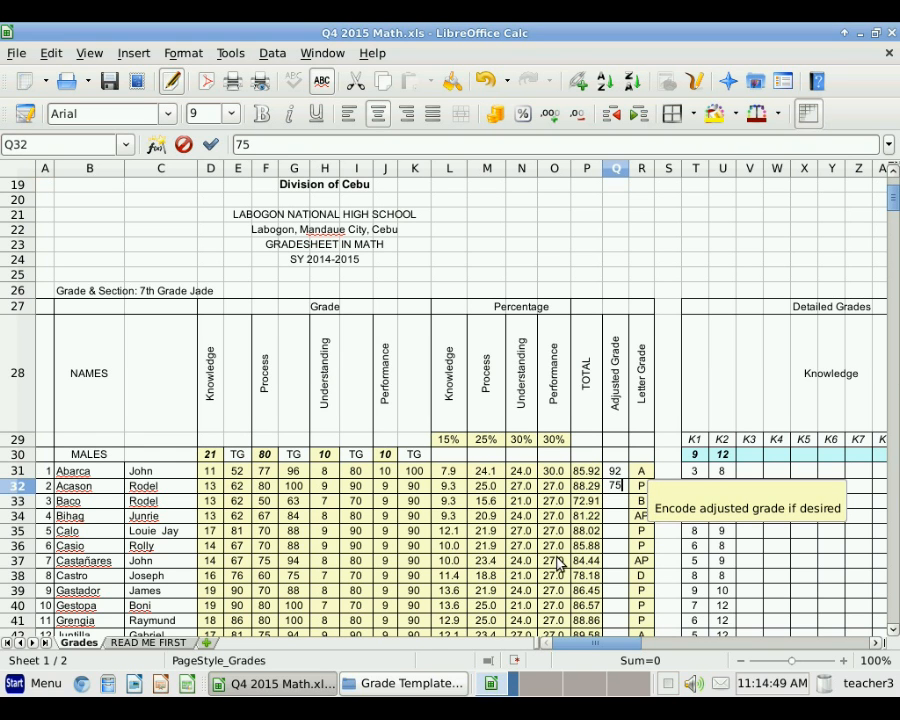
key("Return")
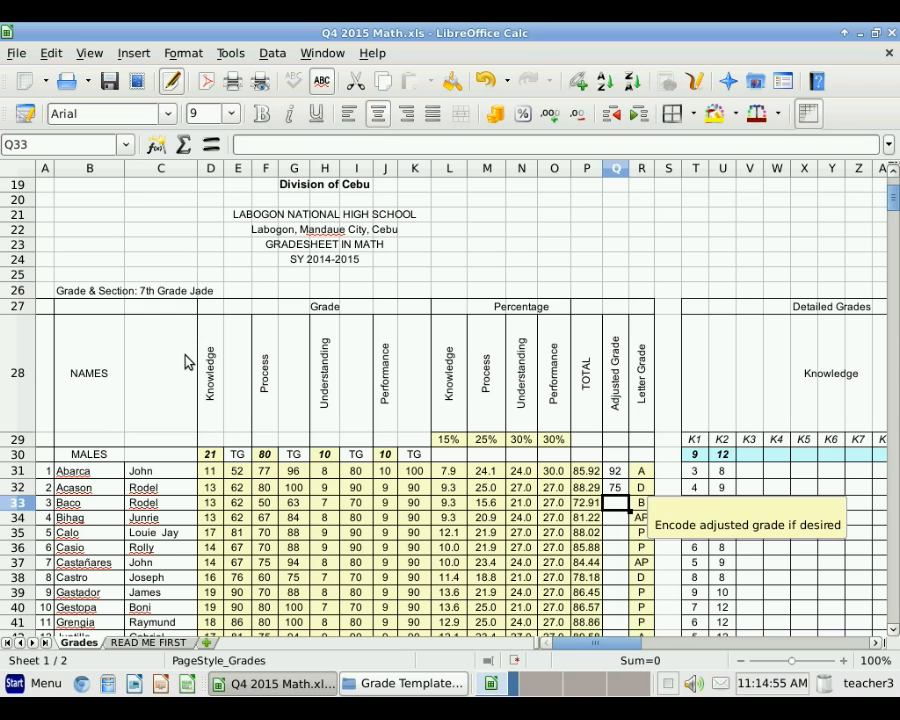
Step: Delete the repeated student names in B61:C75
scroll(188, 362, "down", 4)
scroll(188, 362, "down", 1)
scroll(188, 362, "up", 1)
scroll(188, 362, "down", 6)
scroll(188, 362, "down", 2)
scroll(188, 362, "up", 1)
scroll(188, 362, "up", 9)
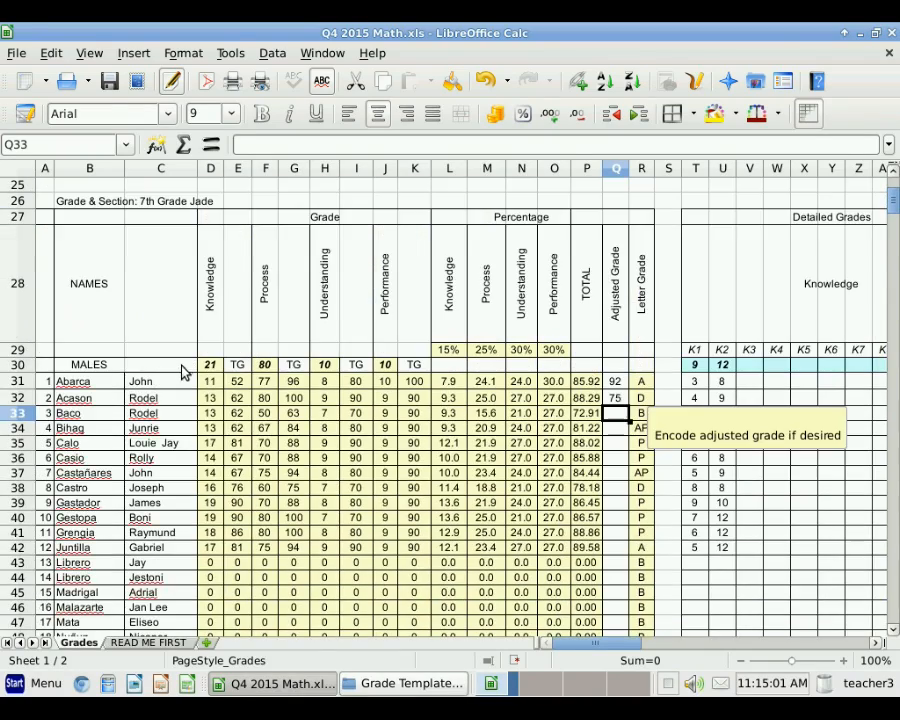
scroll(182, 364, "down", 7)
scroll(172, 367, "down", 1)
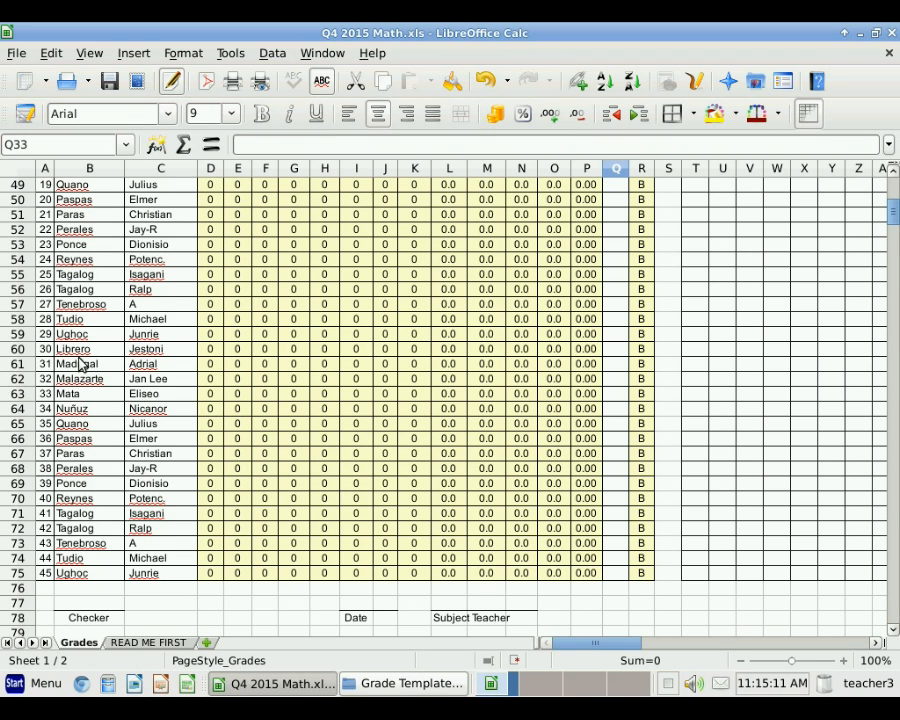
left_click_drag(78, 368, 140, 579)
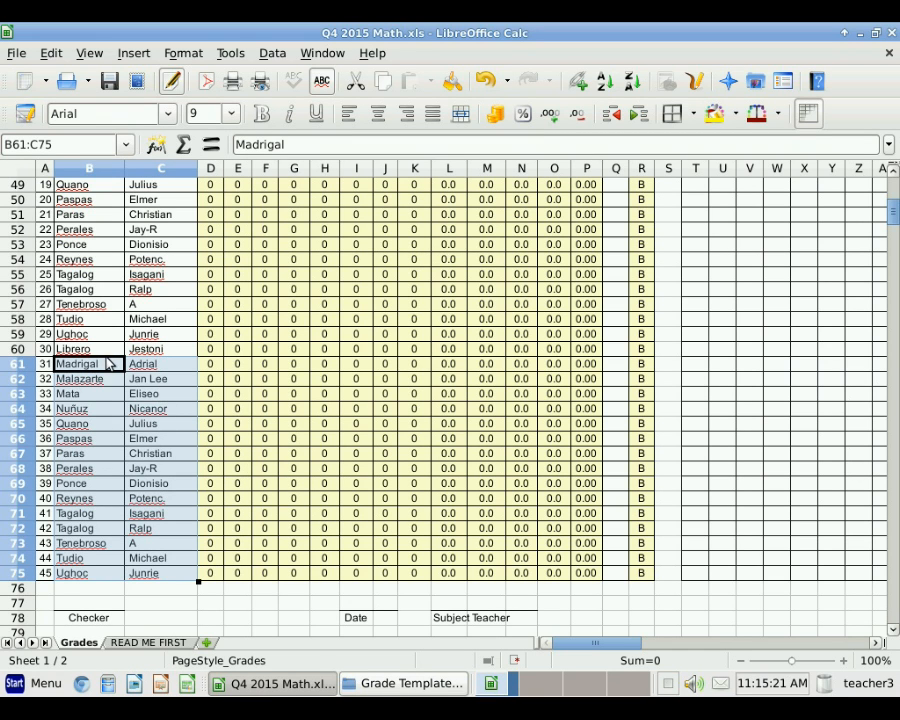
key("Delete")
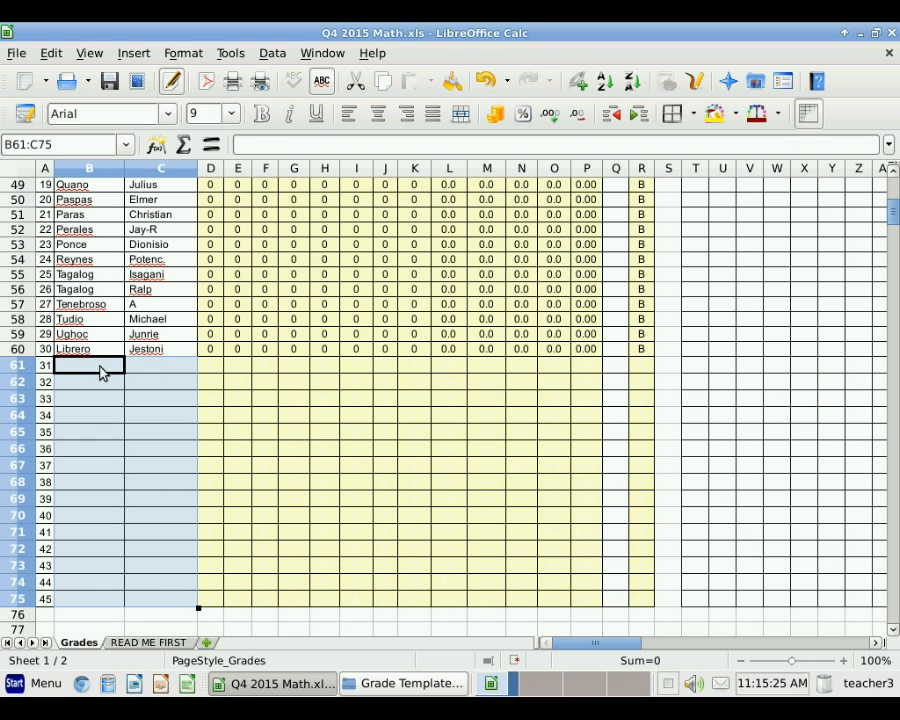
left_click(80, 350)
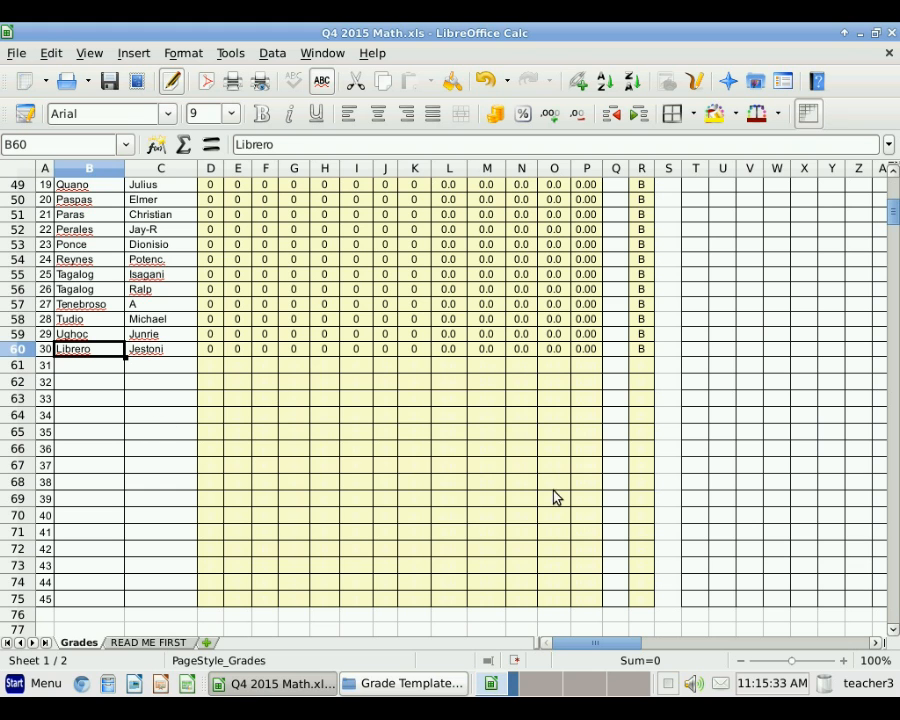
Step: Check the row 61 score formula, then select the empty name cell in row 61
left_click(297, 370)
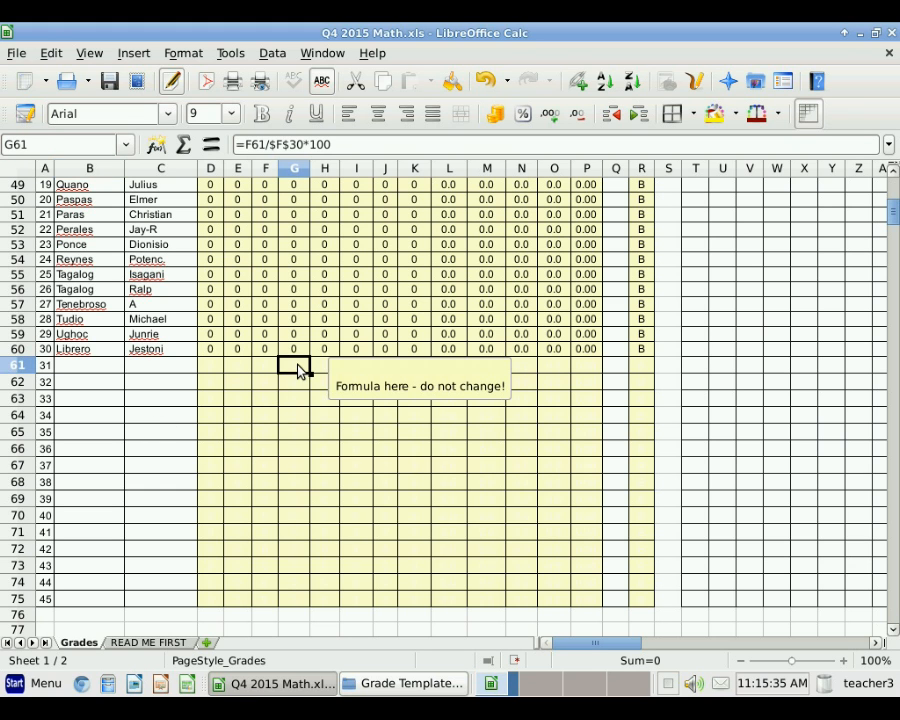
left_click(67, 352)
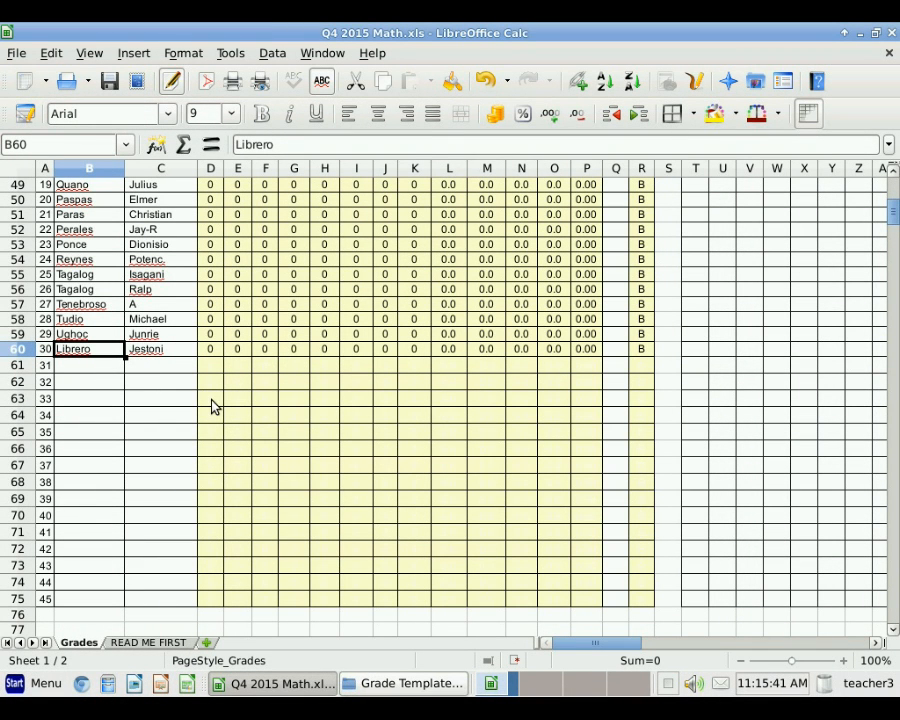
left_click(99, 371)
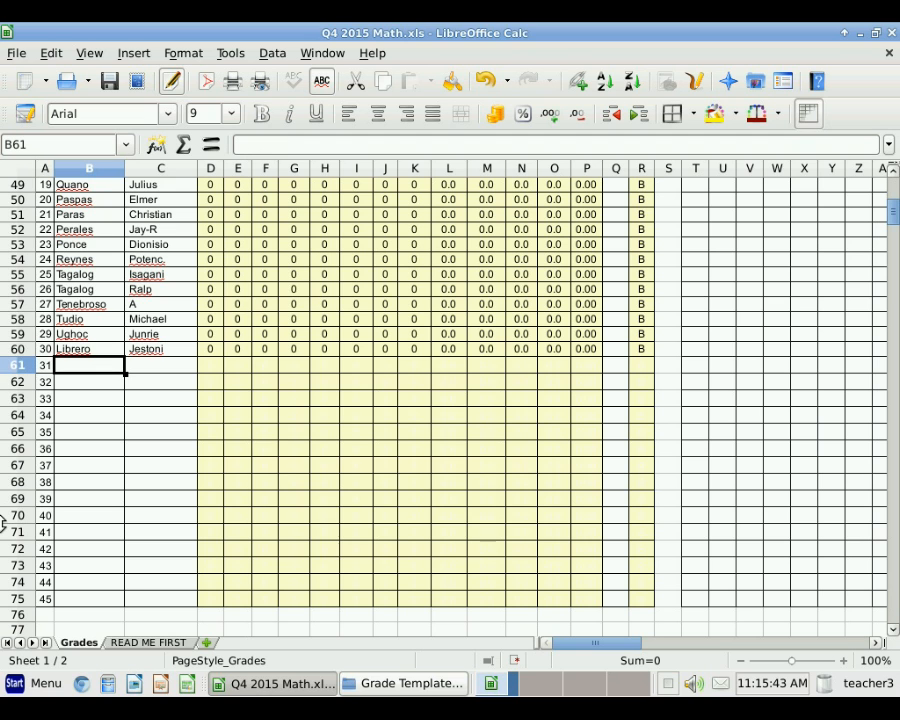
Step: Enter the 31st student's surname in B61 and first name in C61
type("yu")
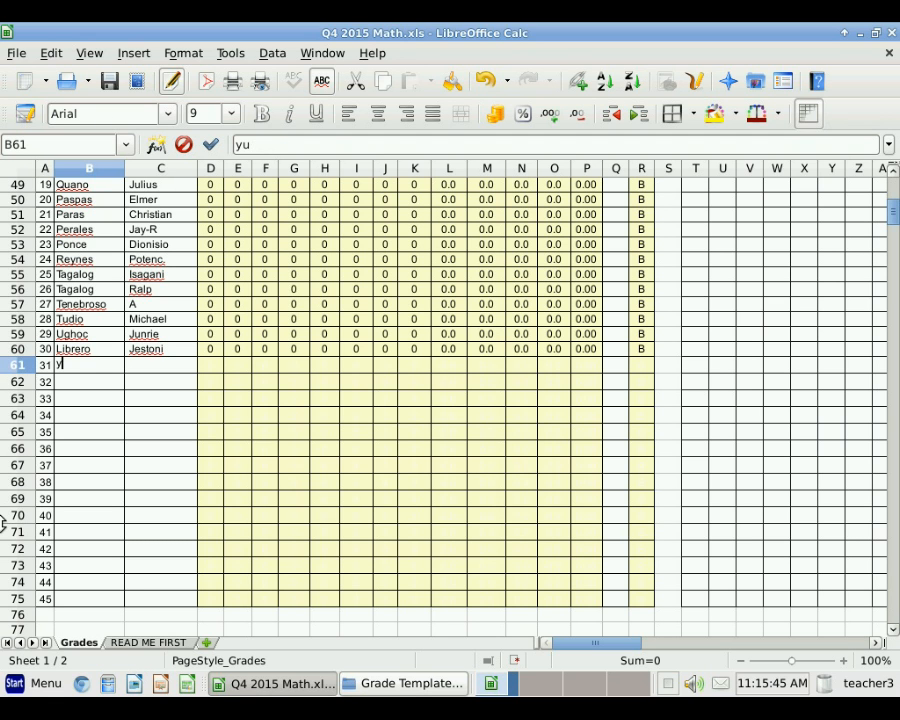
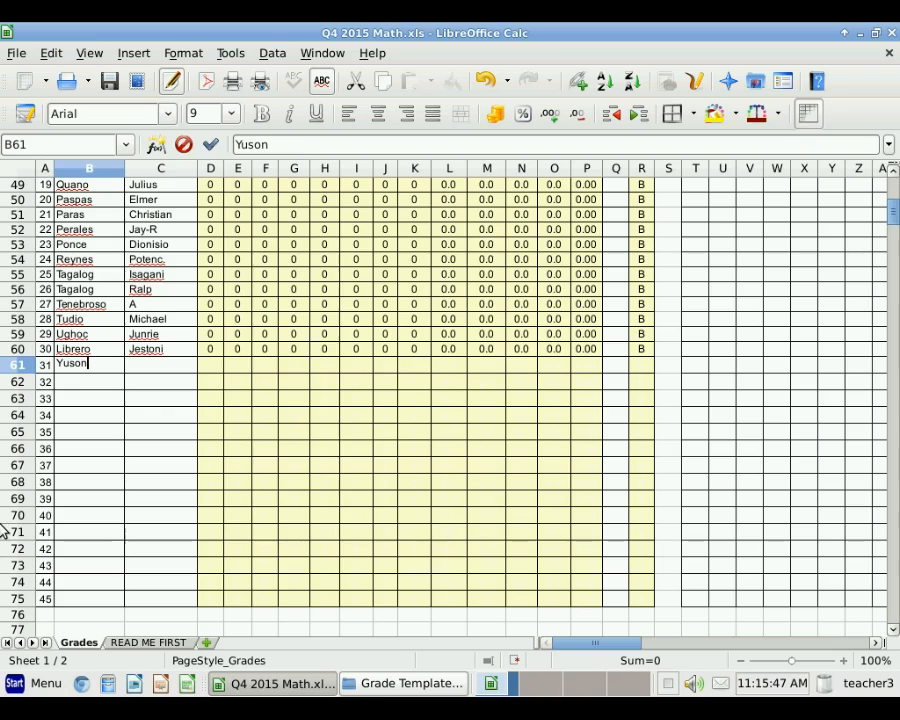
key("Tab")
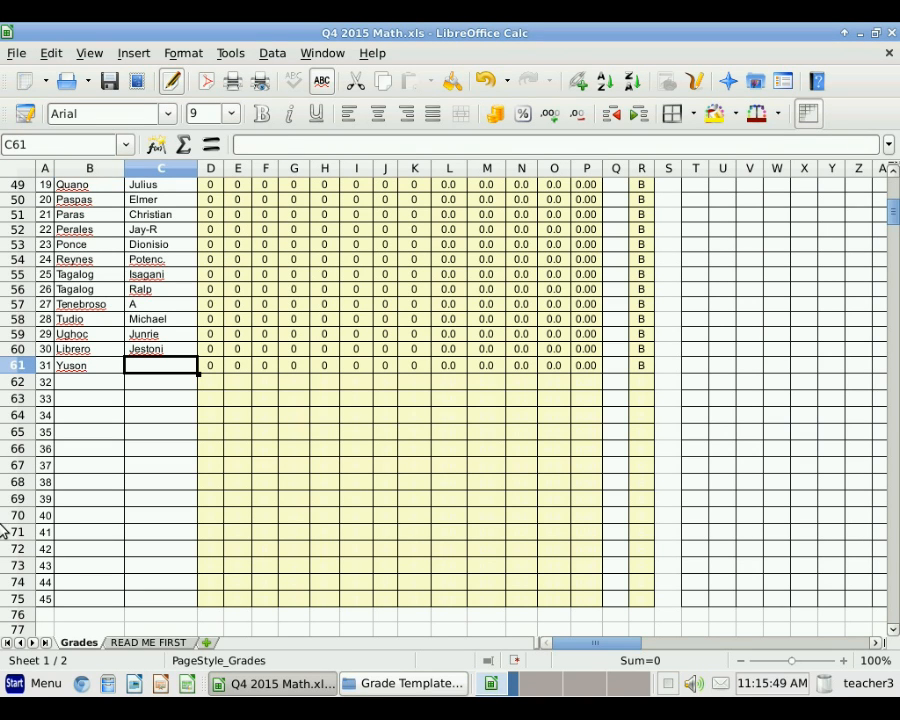
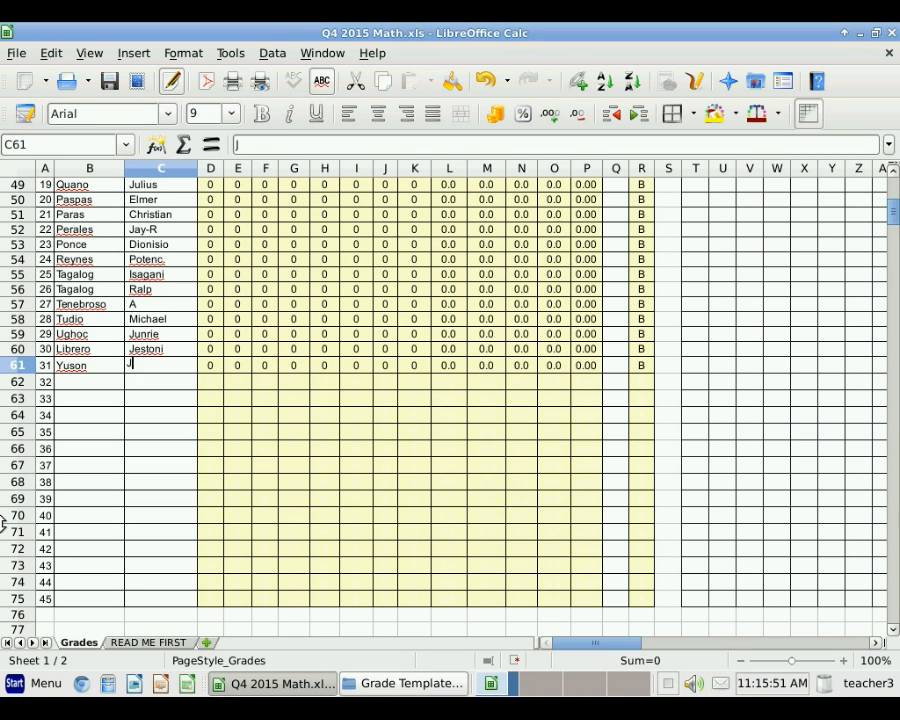
key("Return")
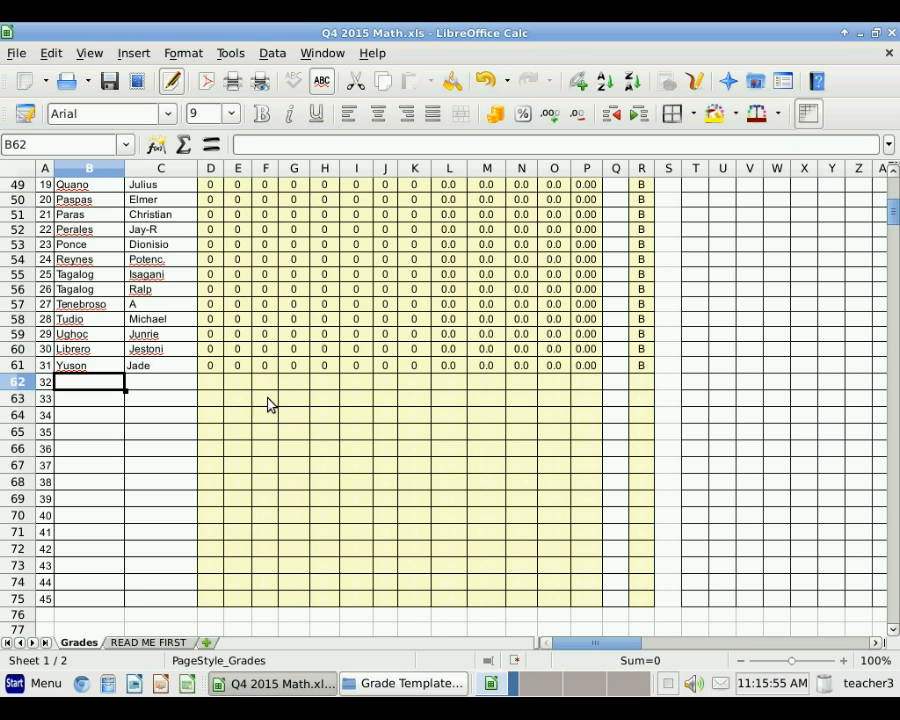
scroll(252, 452, "up", 10)
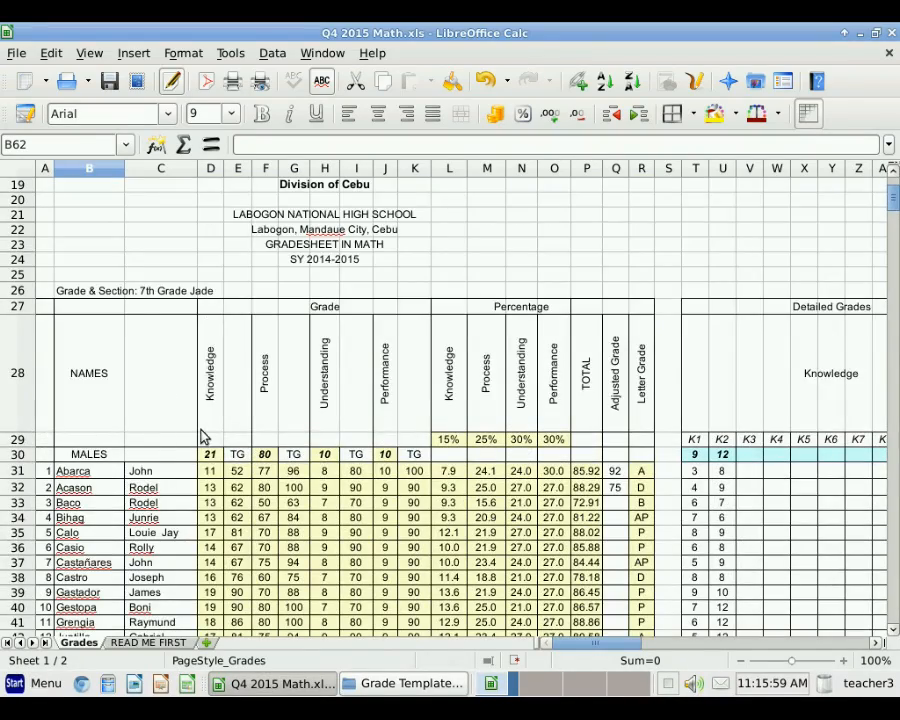
scroll(201, 434, "down", 10)
scroll(198, 435, "down", 10)
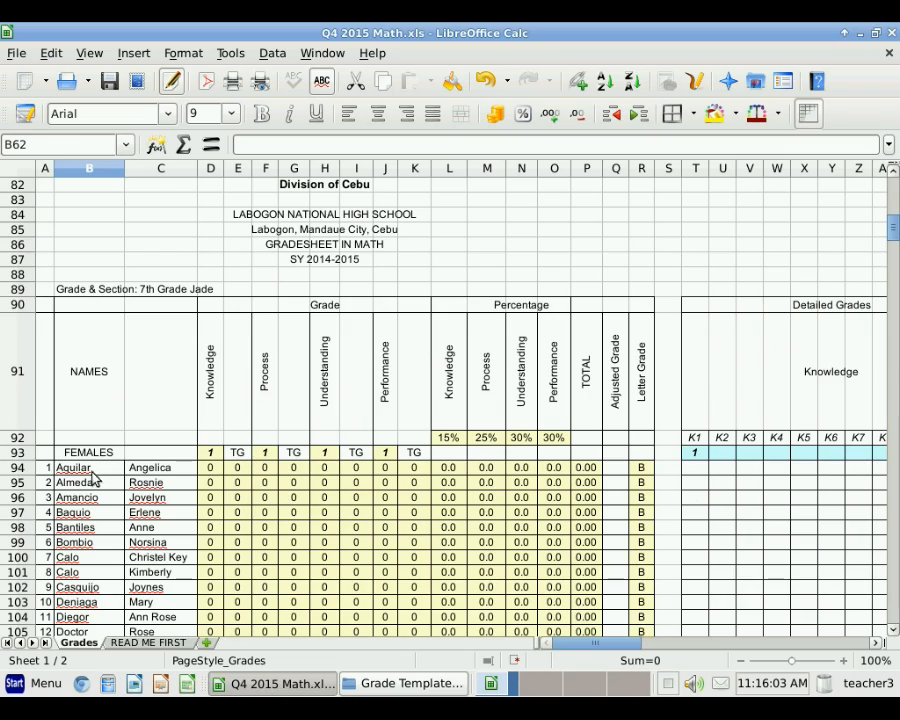
scroll(160, 495, "down", 13)
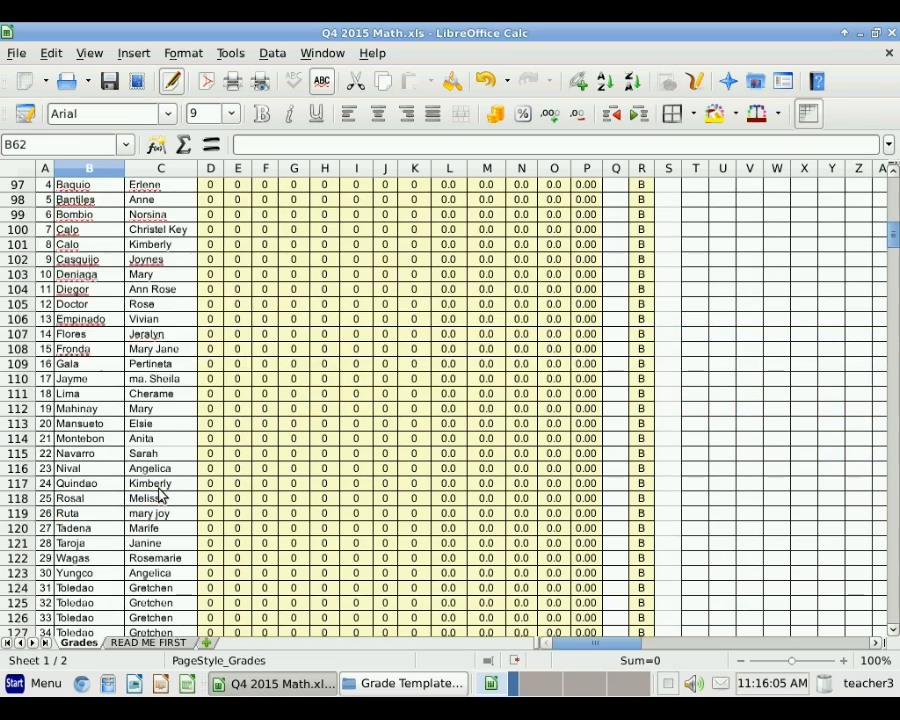
scroll(160, 490, "down", 7)
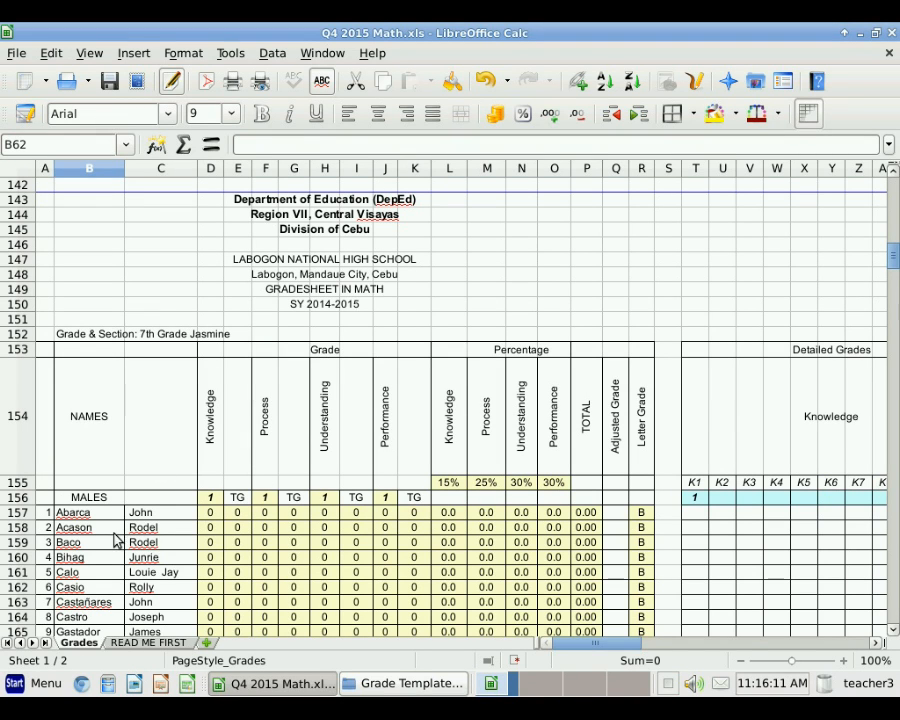
scroll(128, 511, "down", 4)
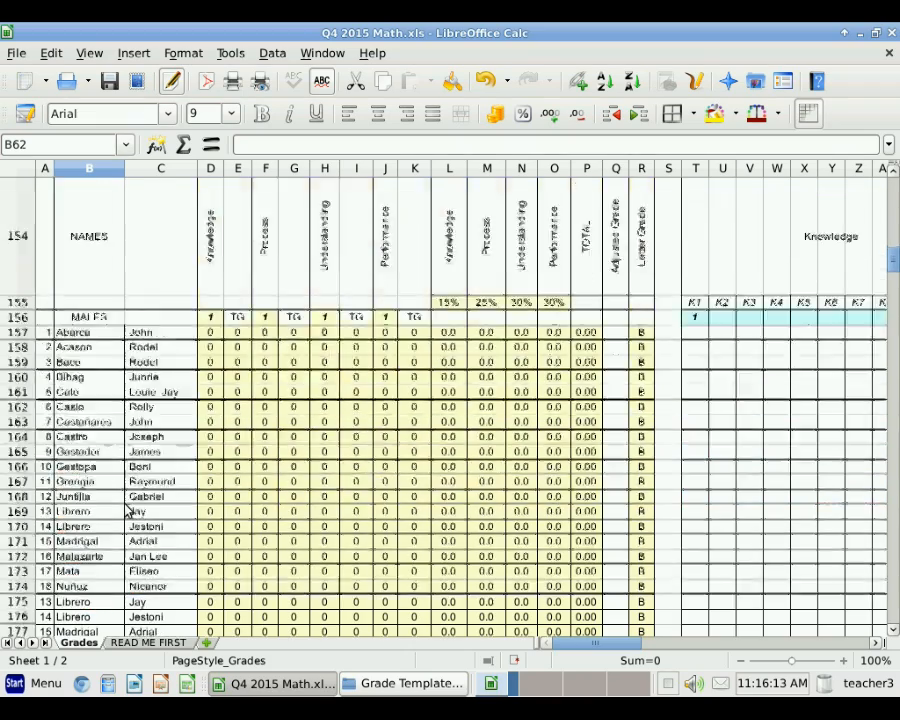
scroll(128, 511, "down", 10)
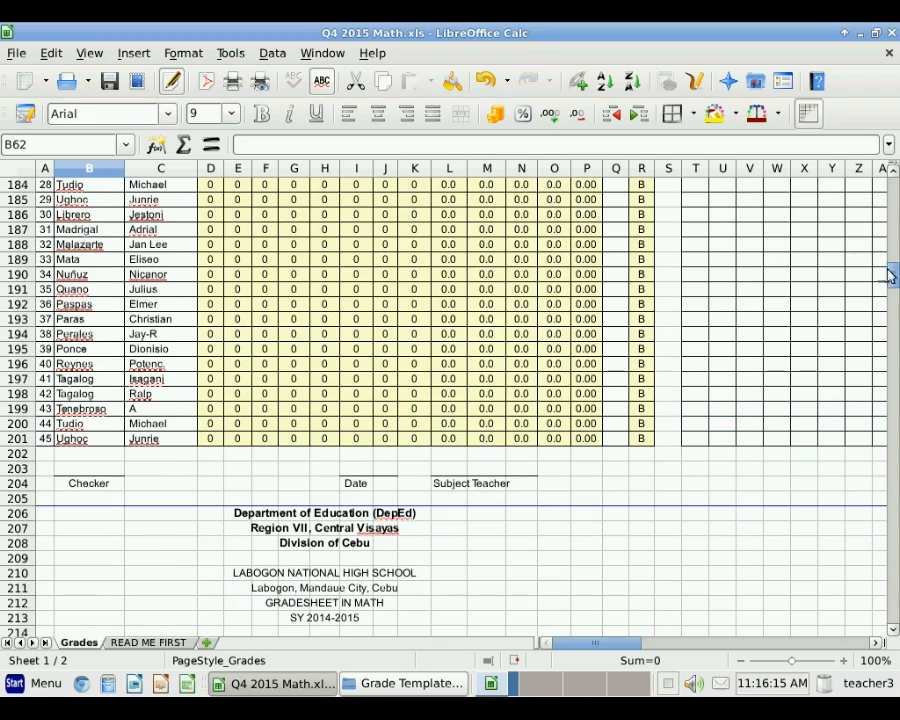
left_click_drag(890, 280, 838, 186)
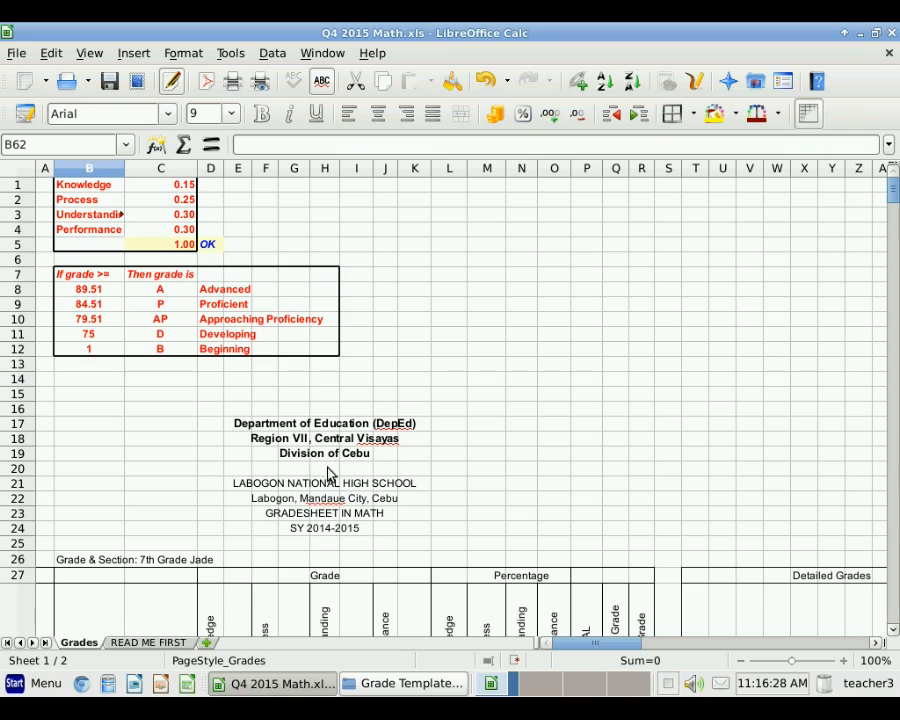
mouse_move(893, 200)
left_mouse_down()
mouse_move(895, 621)
mouse_move(895, 198)
left_mouse_up()
left_click(85, 562)
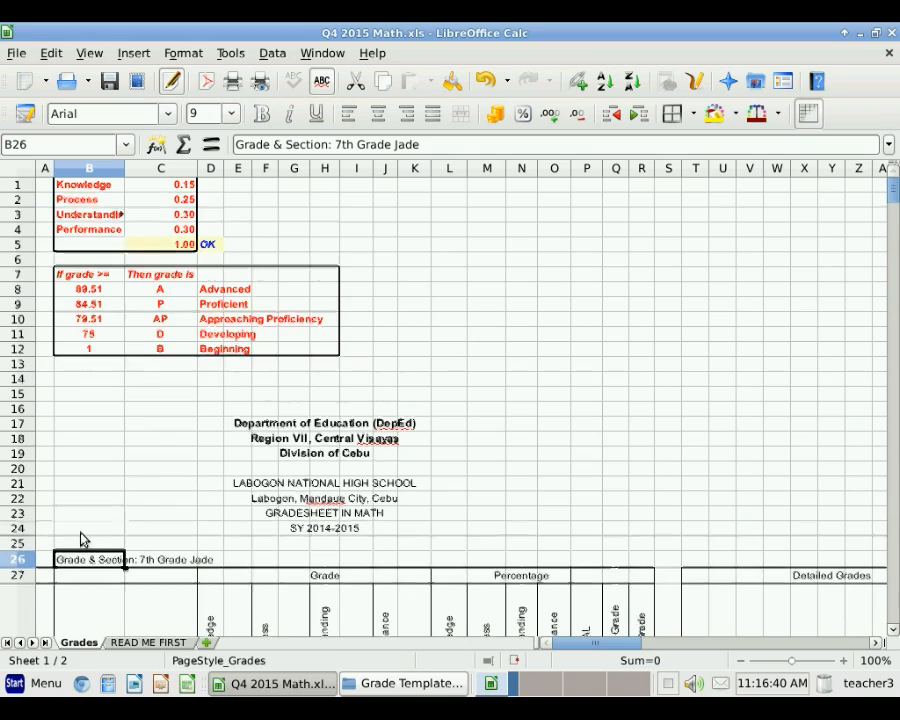
scroll(82, 538, "down", 8)
scroll(87, 533, "down", 15)
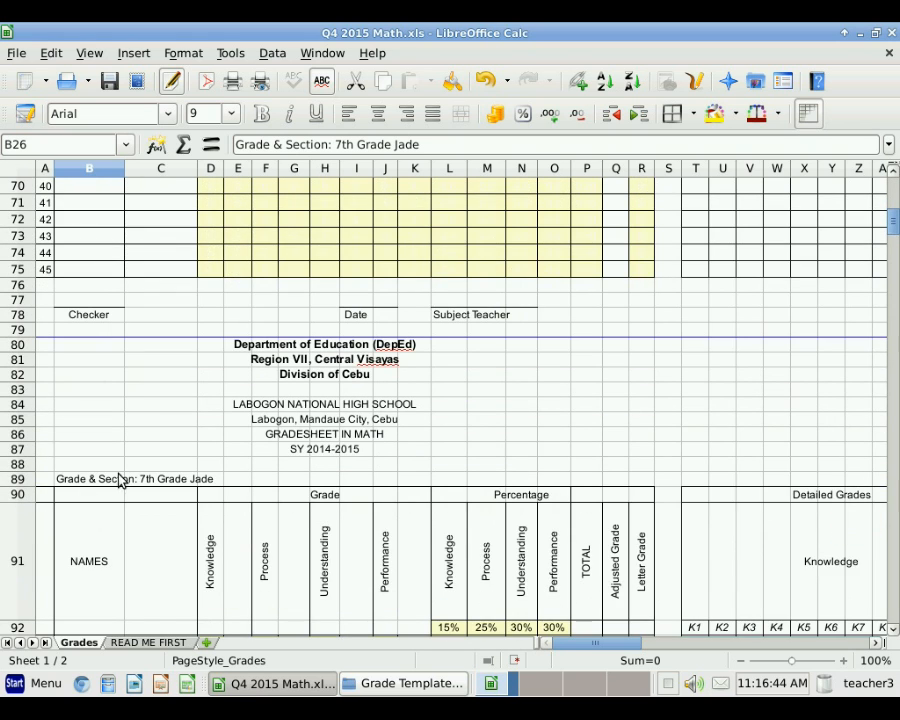
scroll(118, 483, "down", 3)
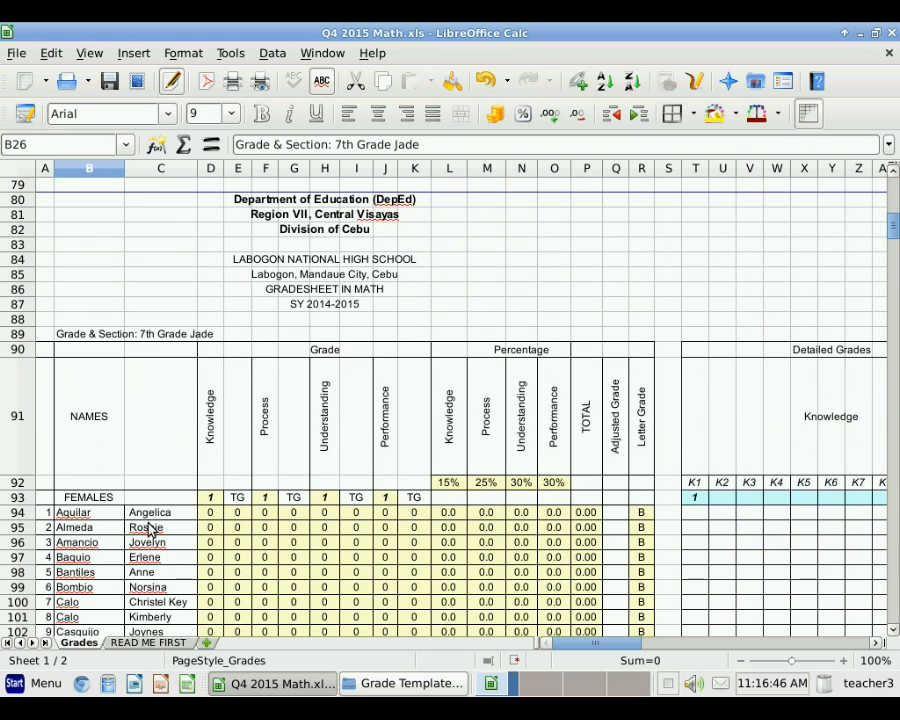
scroll(152, 527, "up", 19)
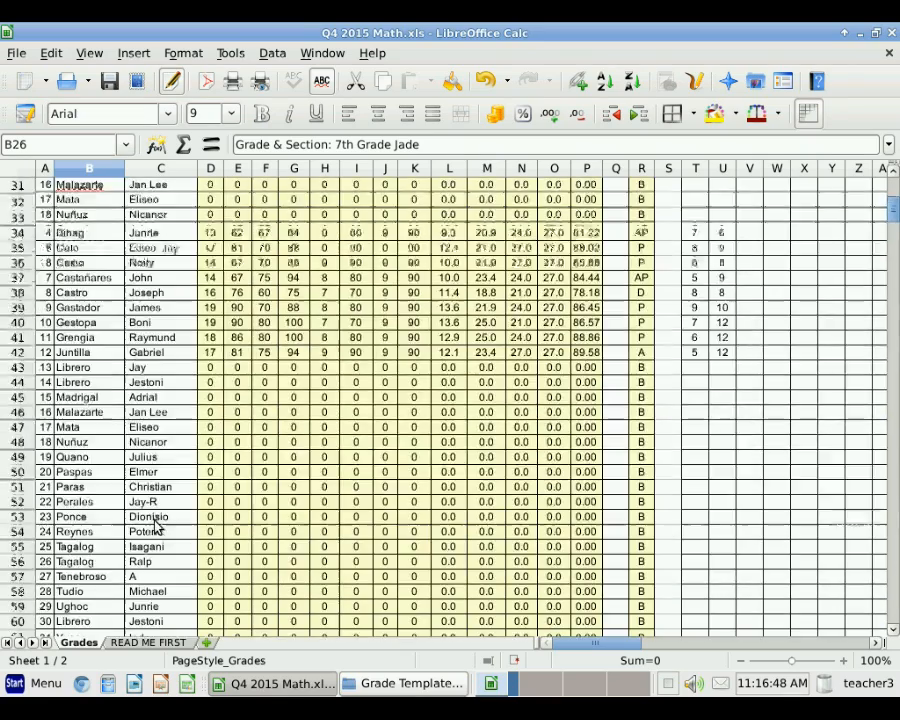
scroll(155, 527, "up", 1)
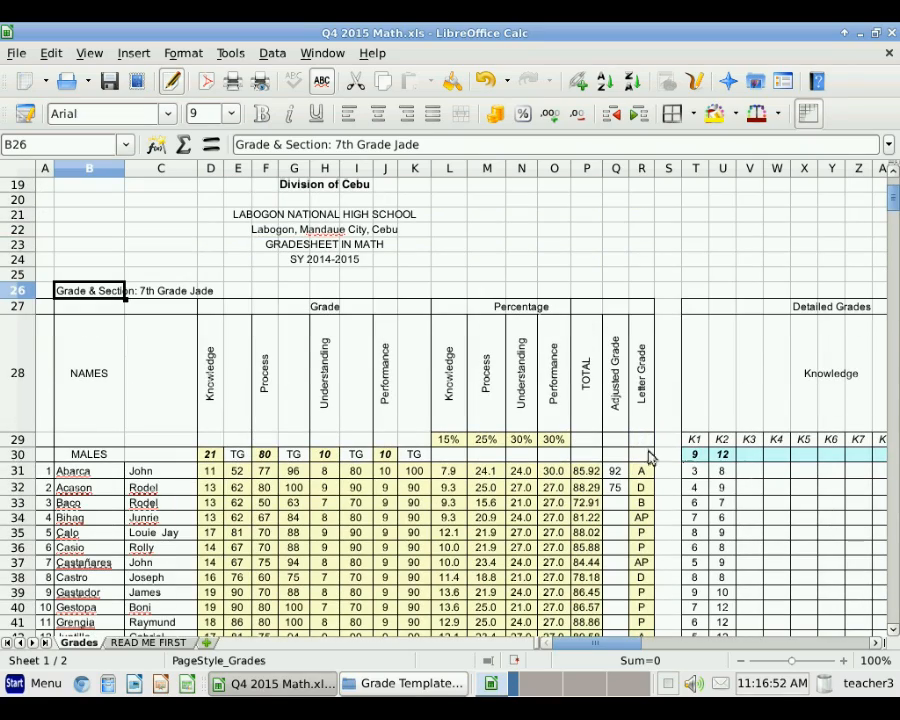
scroll(705, 474, "down", 4)
scroll(703, 476, "down", 16)
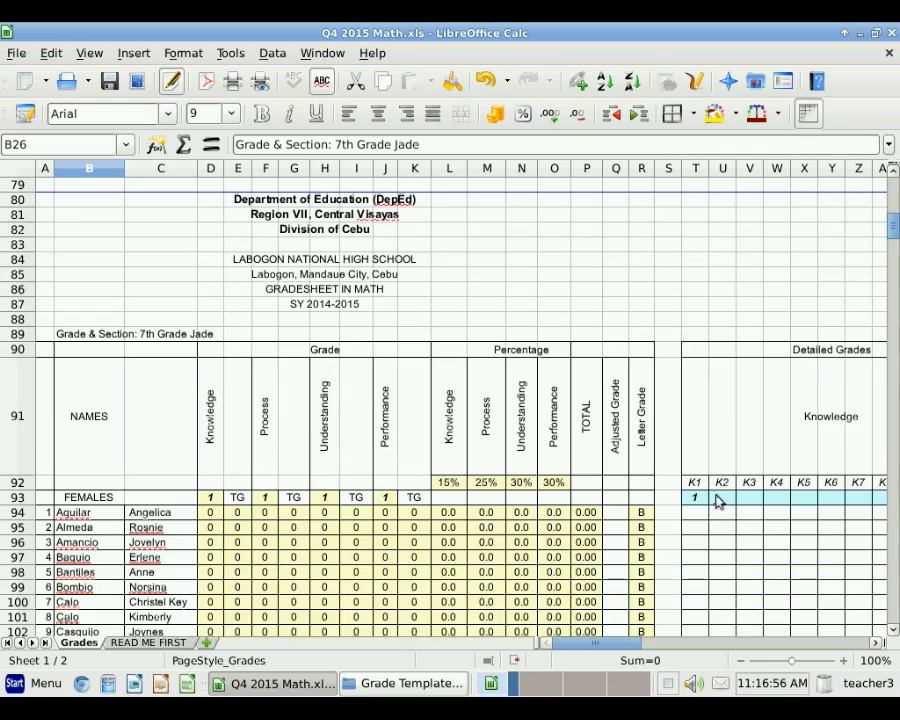
scroll(716, 497, "up", 15)
scroll(714, 492, "up", 4)
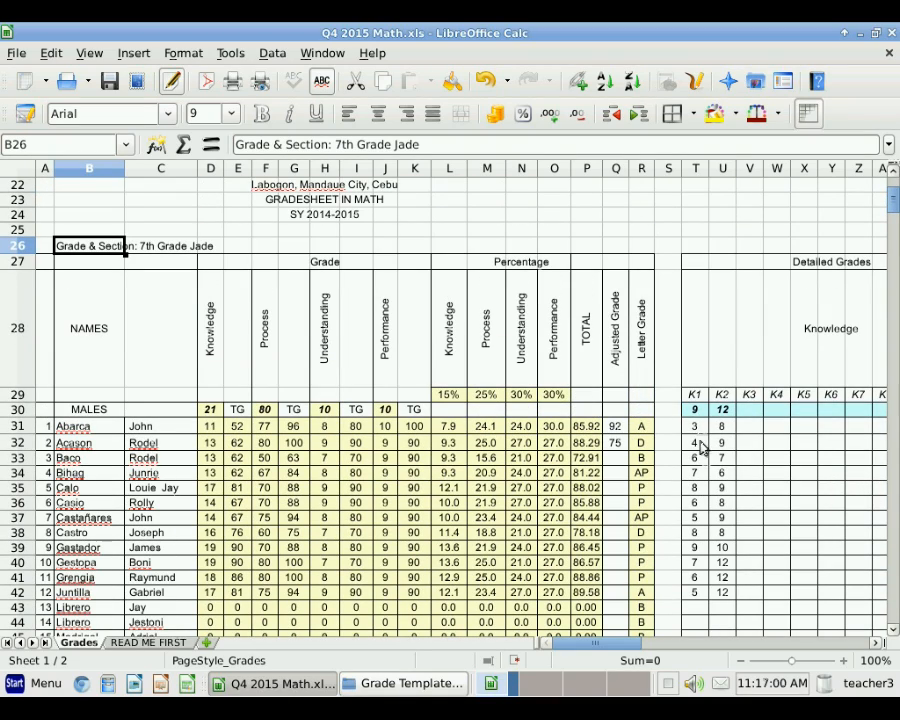
scroll(212, 460, "up", 7)
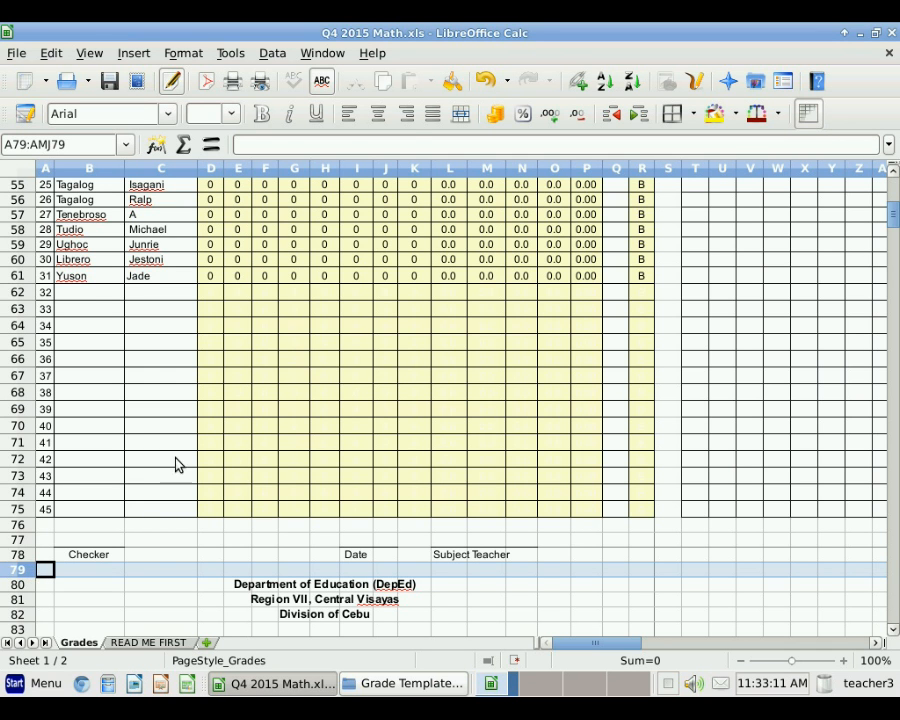
left_click_drag(884, 222, 358, 424)
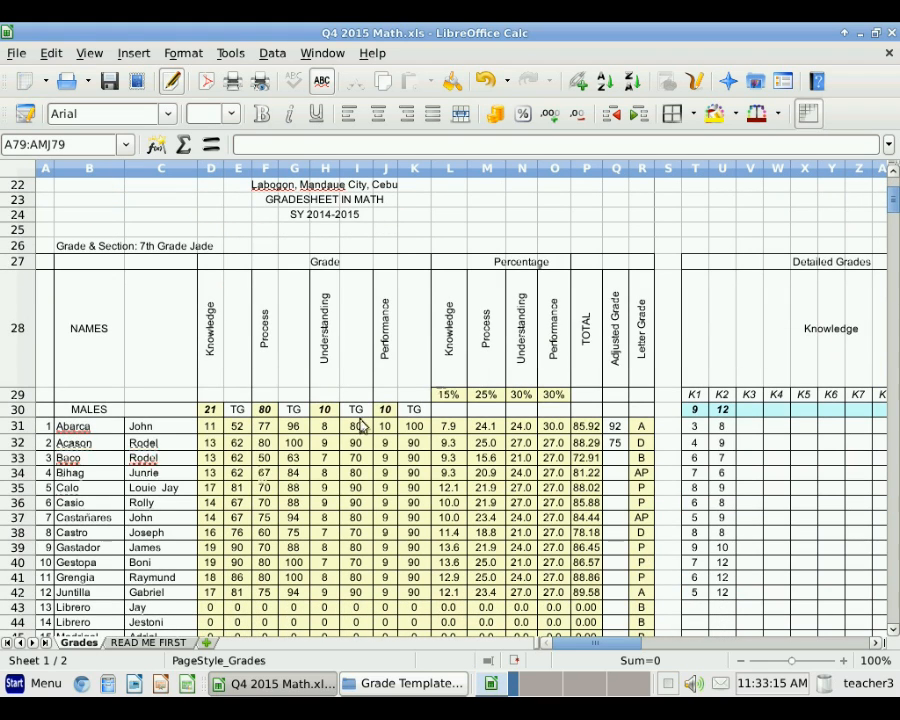
left_click(212, 428)
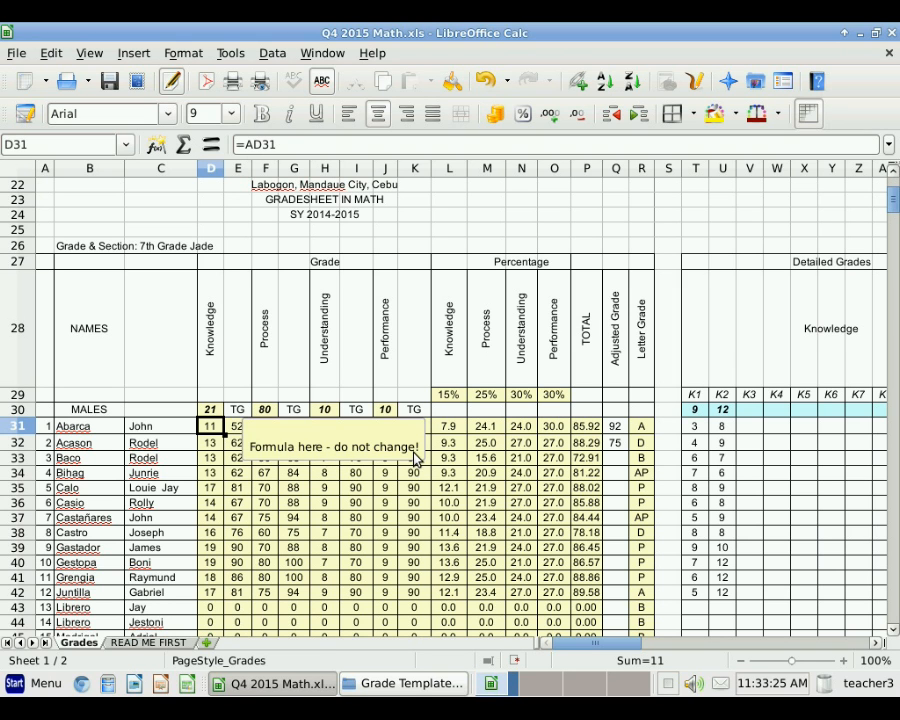
left_click(286, 147)
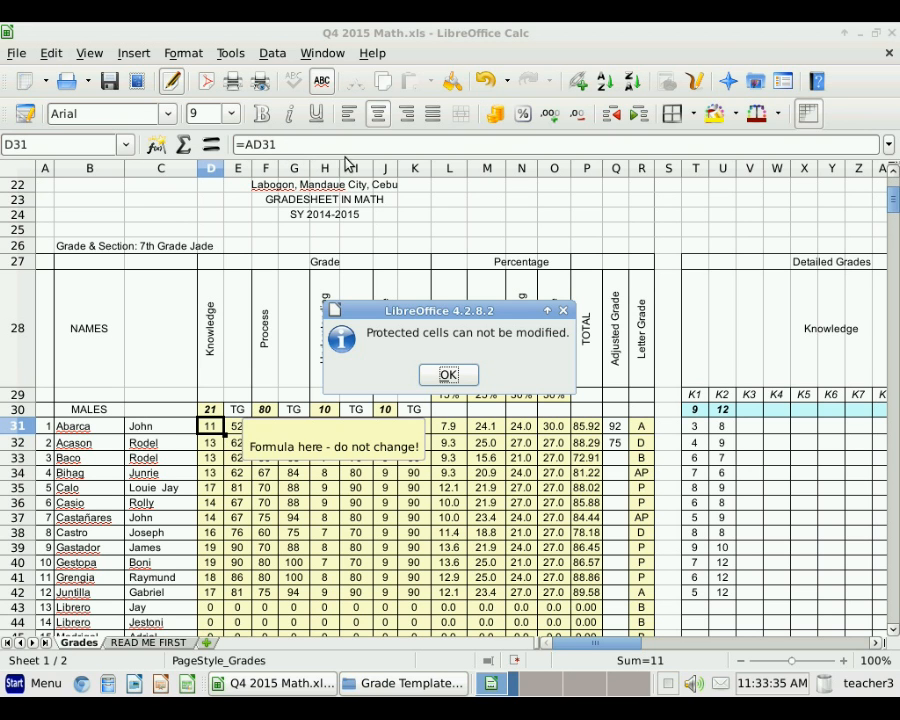
left_click(453, 385)
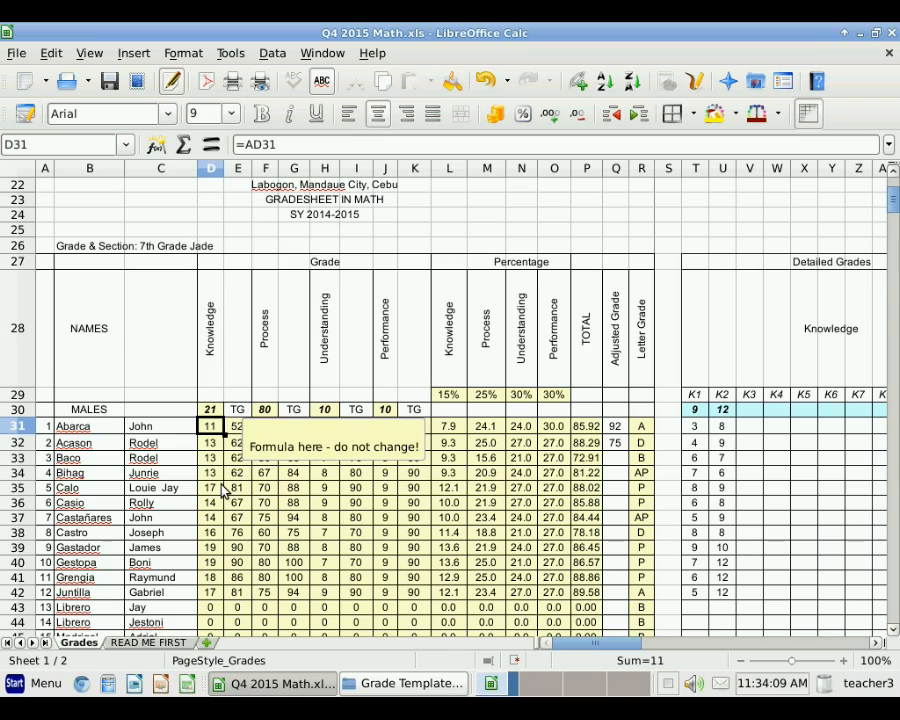
scroll(296, 432, "up", 3)
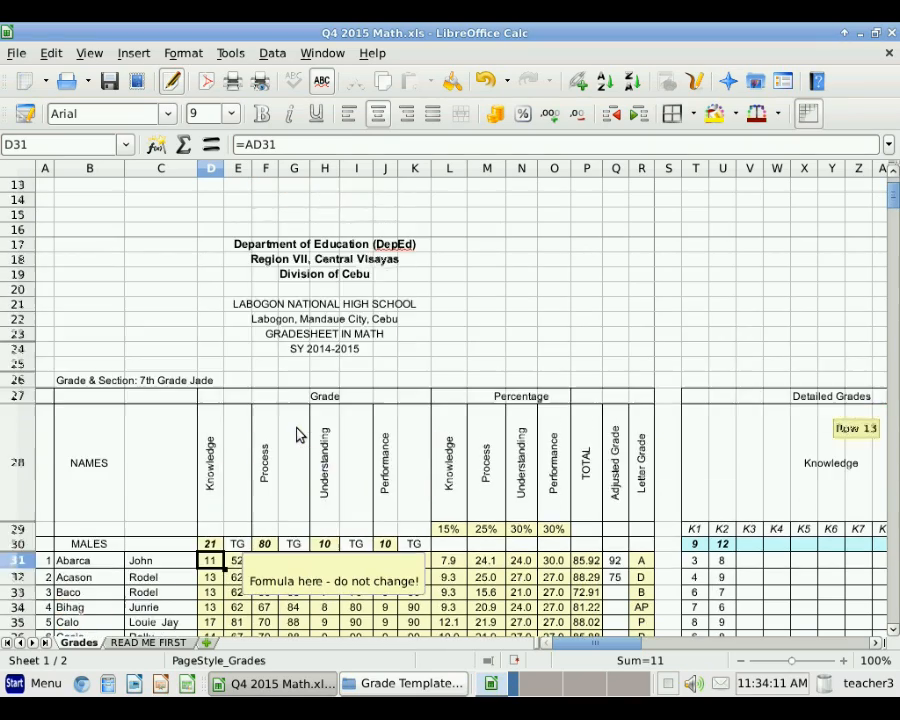
scroll(296, 432, "up", 2)
scroll(296, 432, "down", 5)
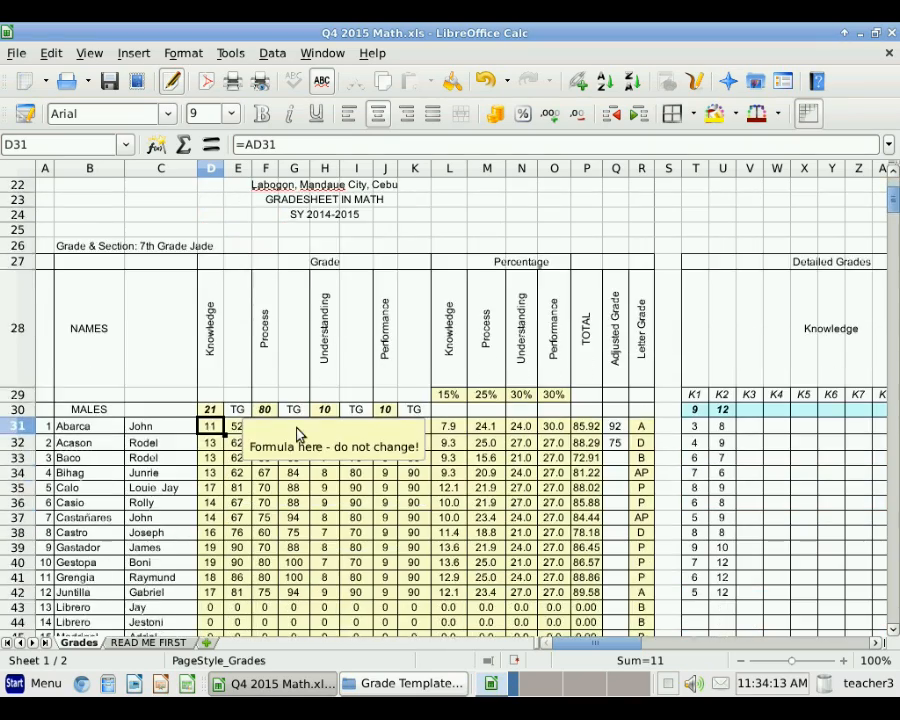
left_click(90, 54)
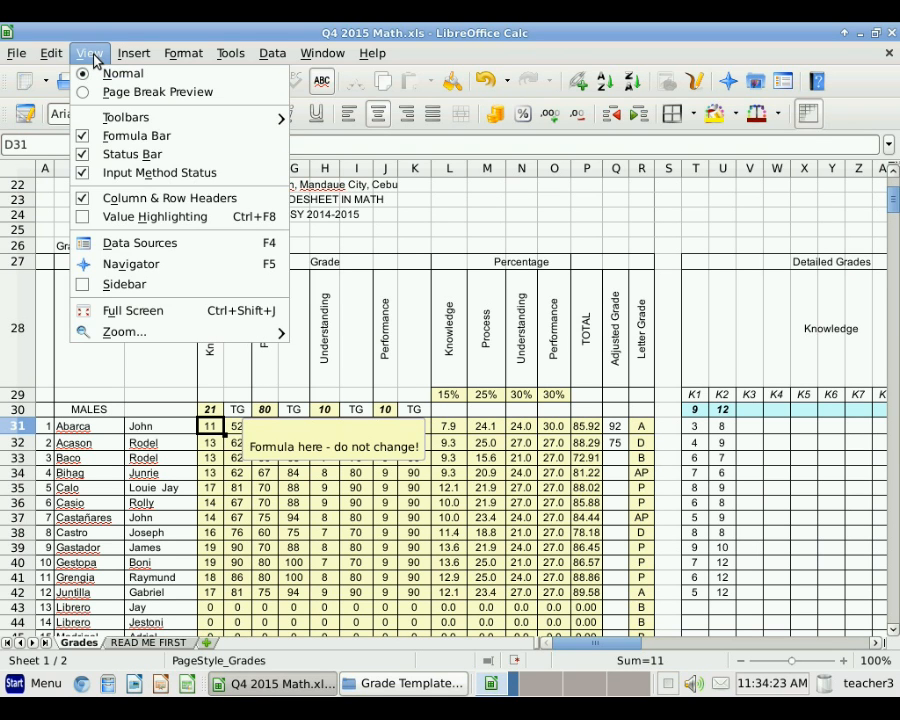
left_click(112, 92)
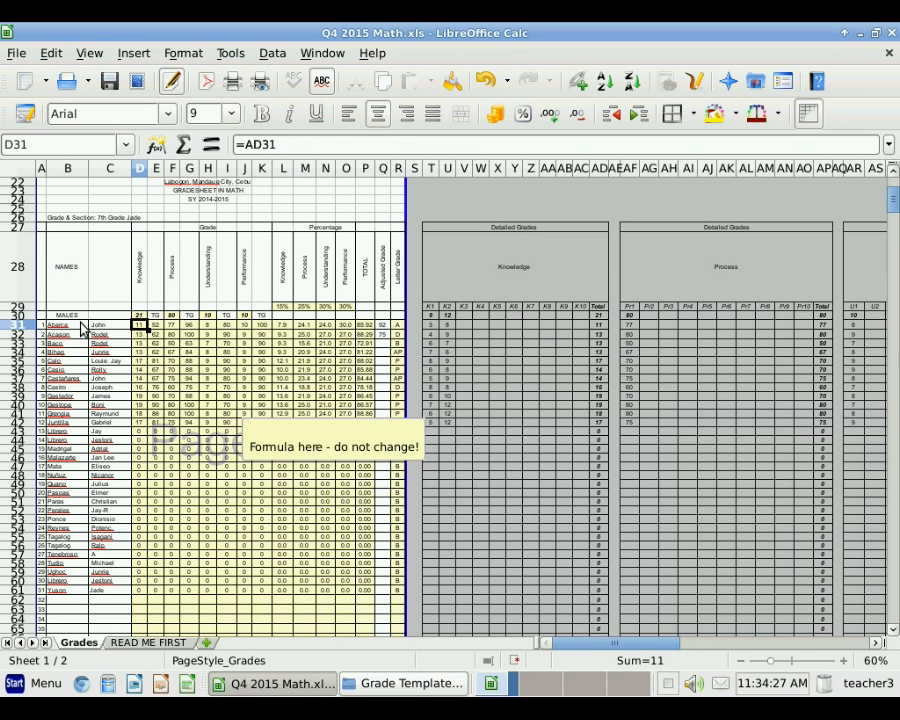
scroll(100, 305, "up", 2)
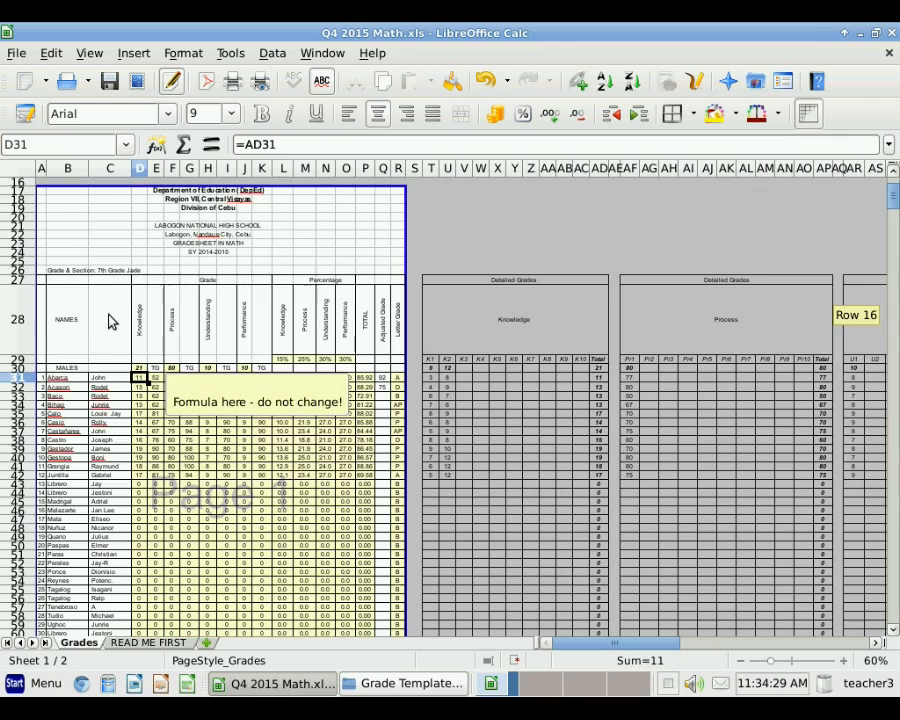
scroll(112, 320, "down", 1)
scroll(120, 315, "down", 20)
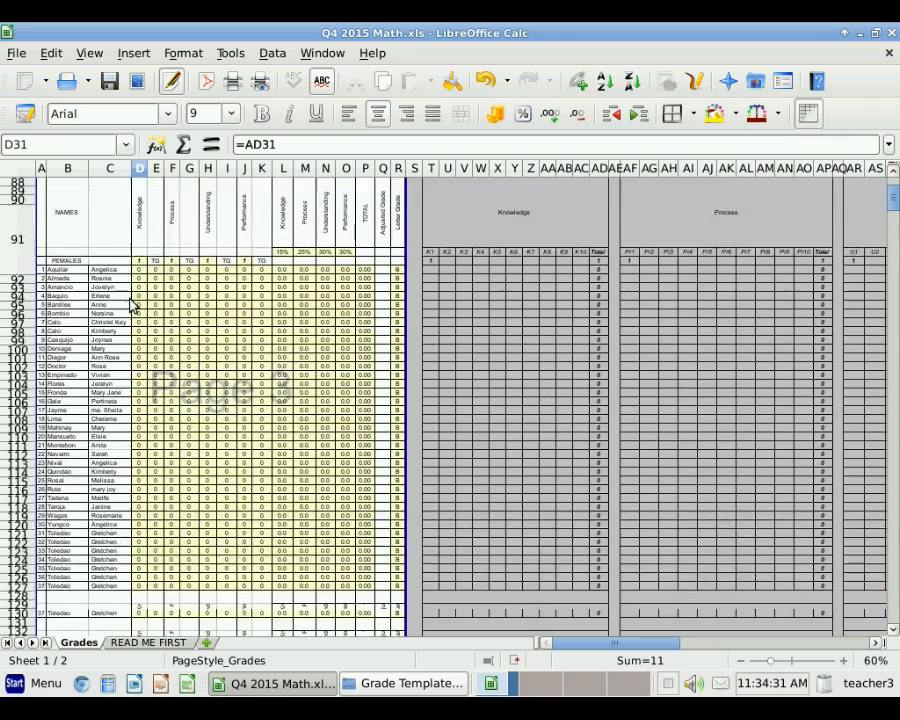
scroll(132, 305, "down", 8)
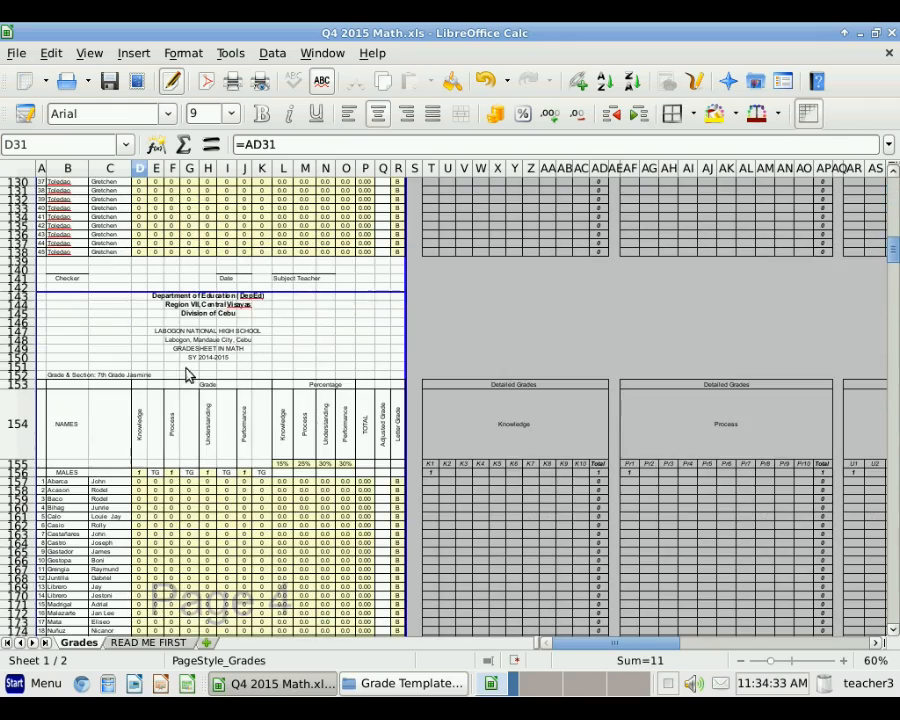
scroll(178, 372, "down", 20)
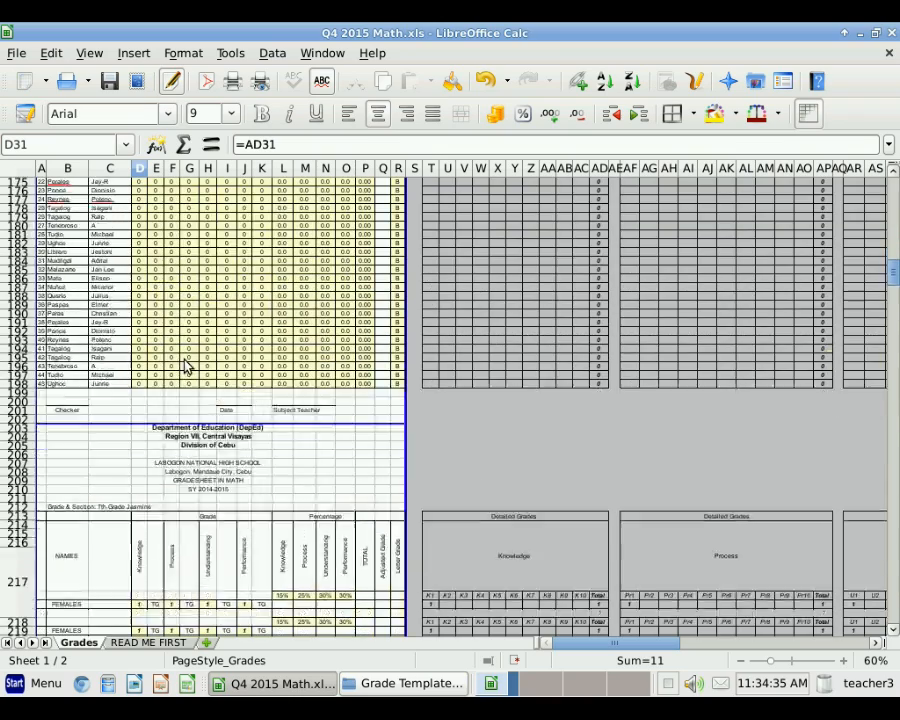
scroll(184, 366, "down", 14)
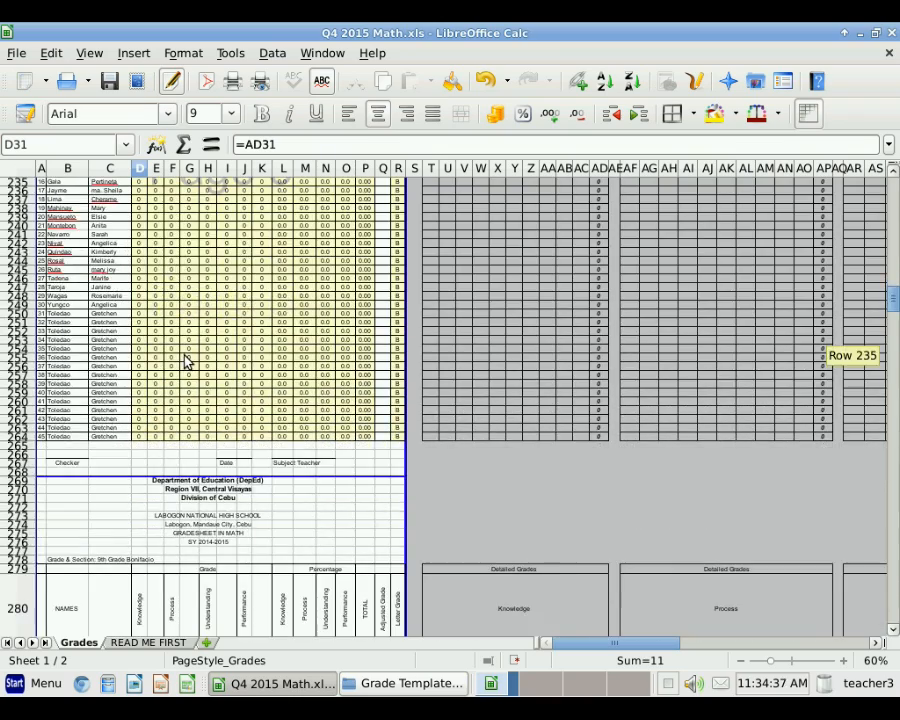
scroll(184, 362, "down", 10)
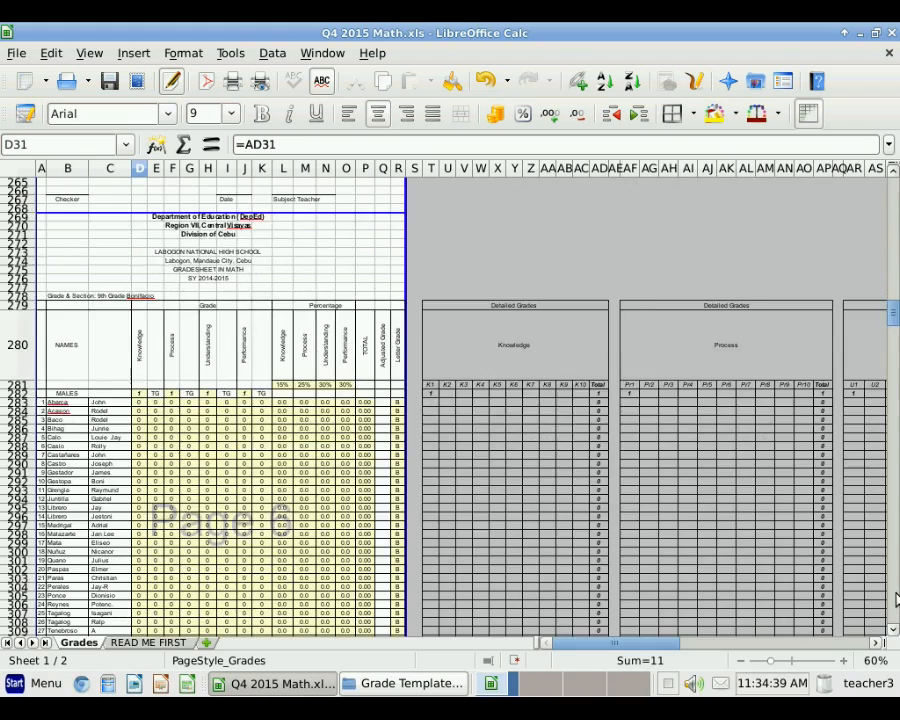
left_click(894, 598)
left_click(896, 598)
left_click(896, 598)
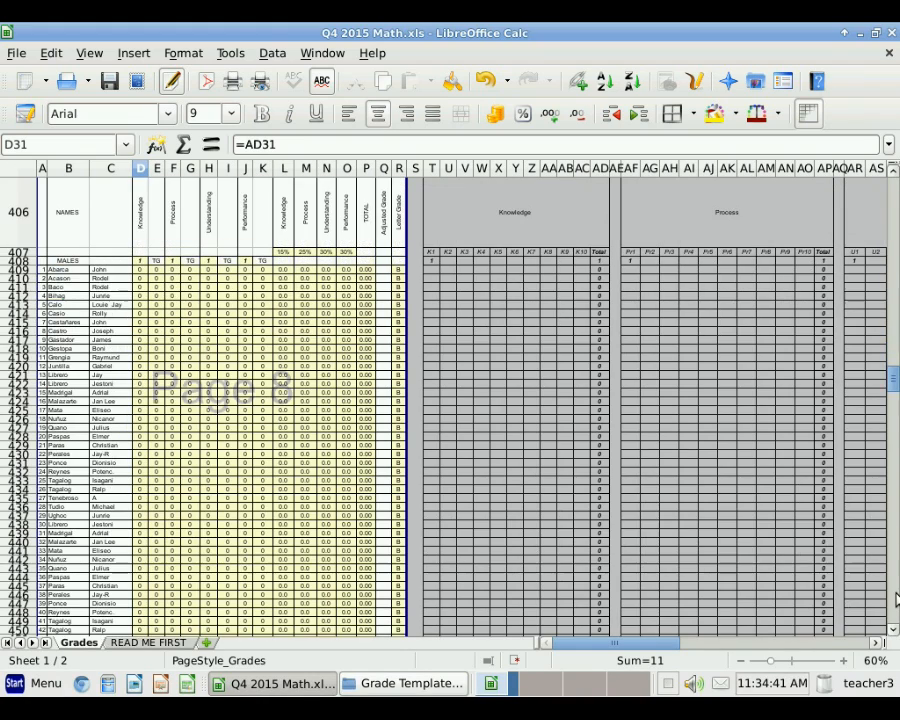
left_click(896, 598)
left_click(896, 598)
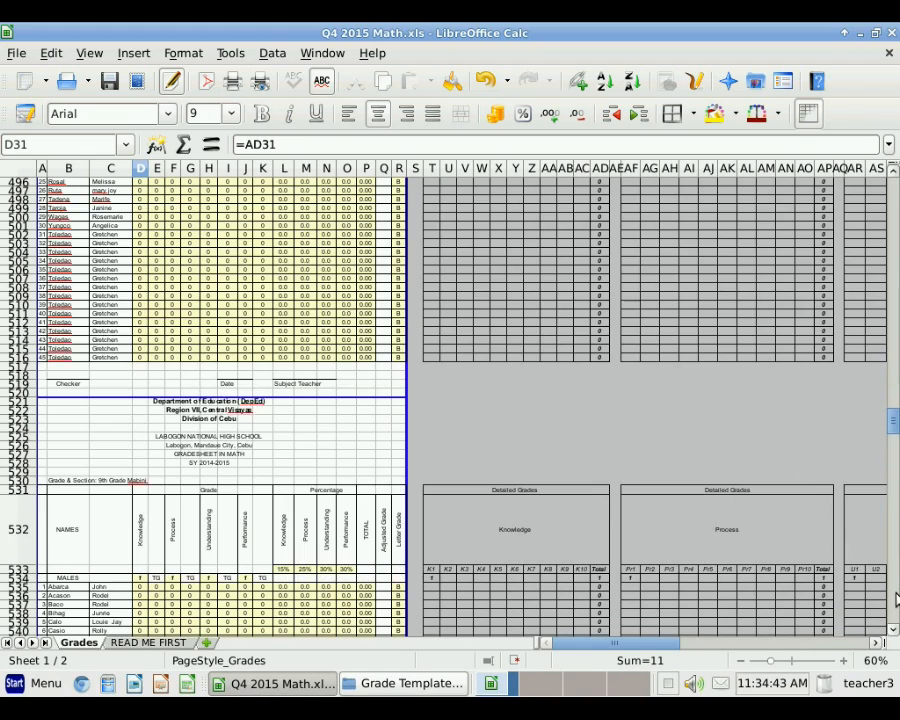
left_click(896, 598)
left_click(896, 598)
left_click_drag(896, 466, 897, 178)
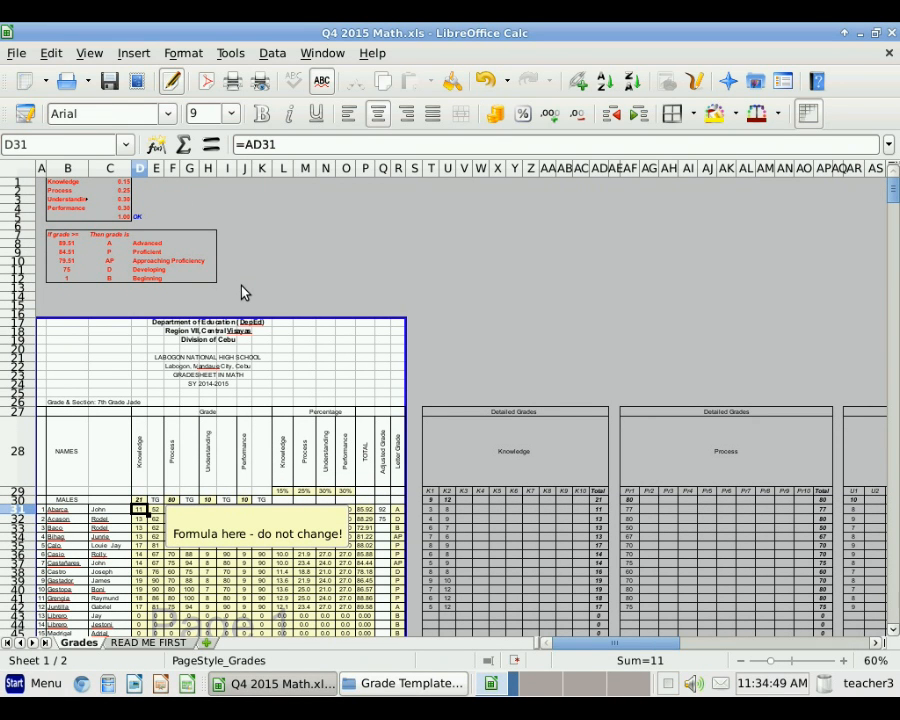
left_click(90, 54)
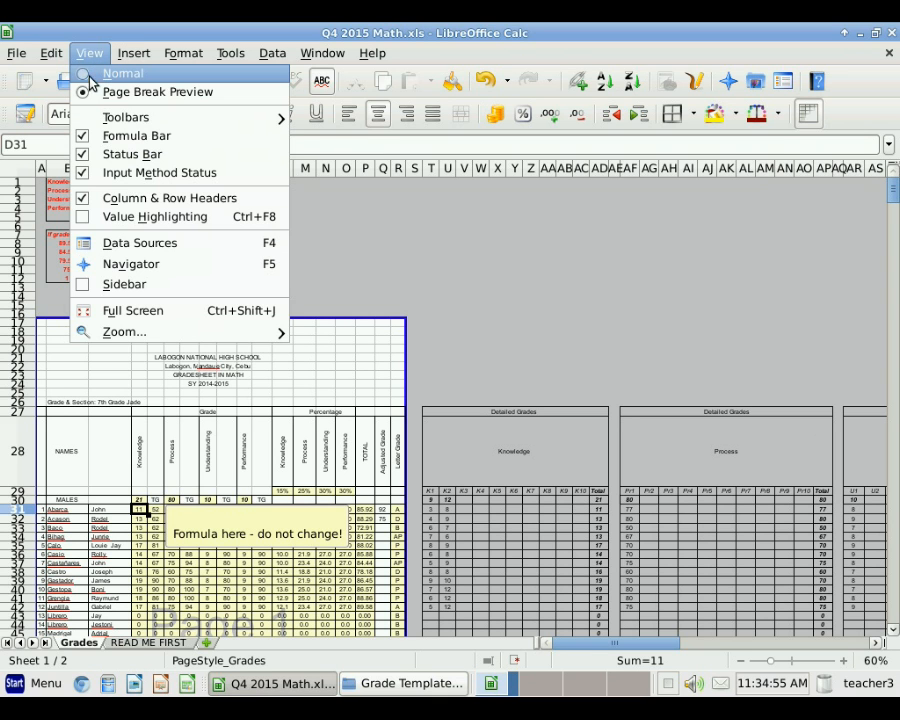
Step: Return to View > Normal and dismiss the note popup by selecting an empty cell
left_click(84, 76)
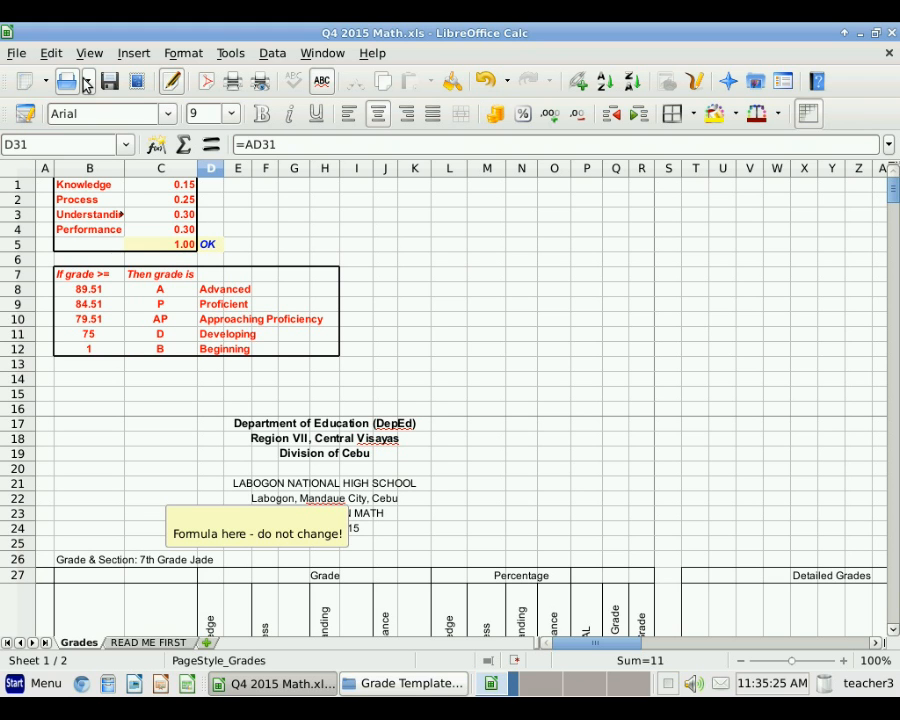
left_click(493, 323)
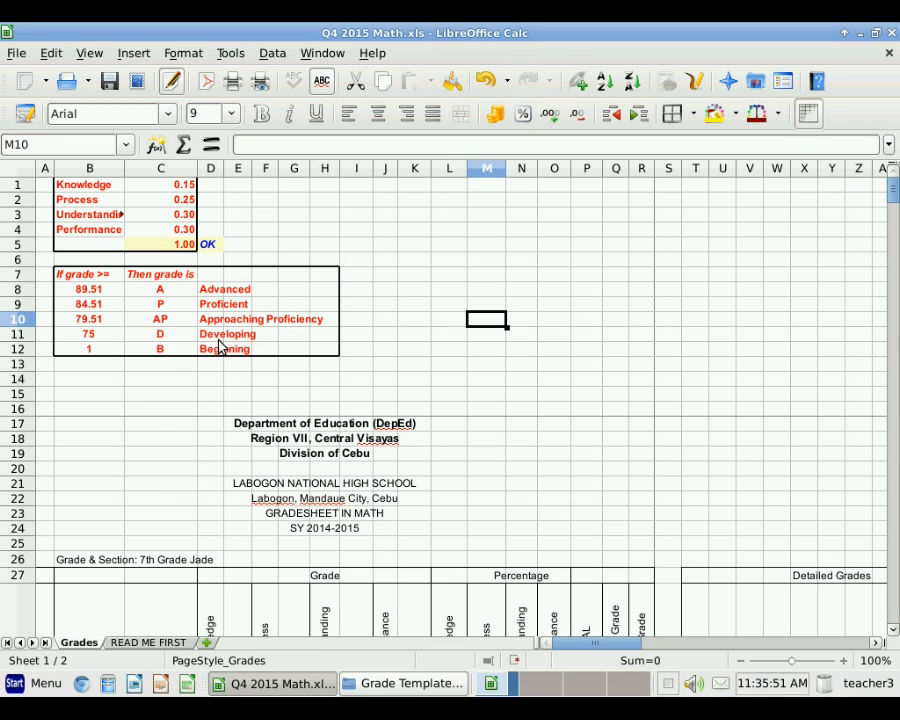
left_click(152, 430)
scroll(154, 431, "down", 1)
scroll(155, 436, "down", 1)
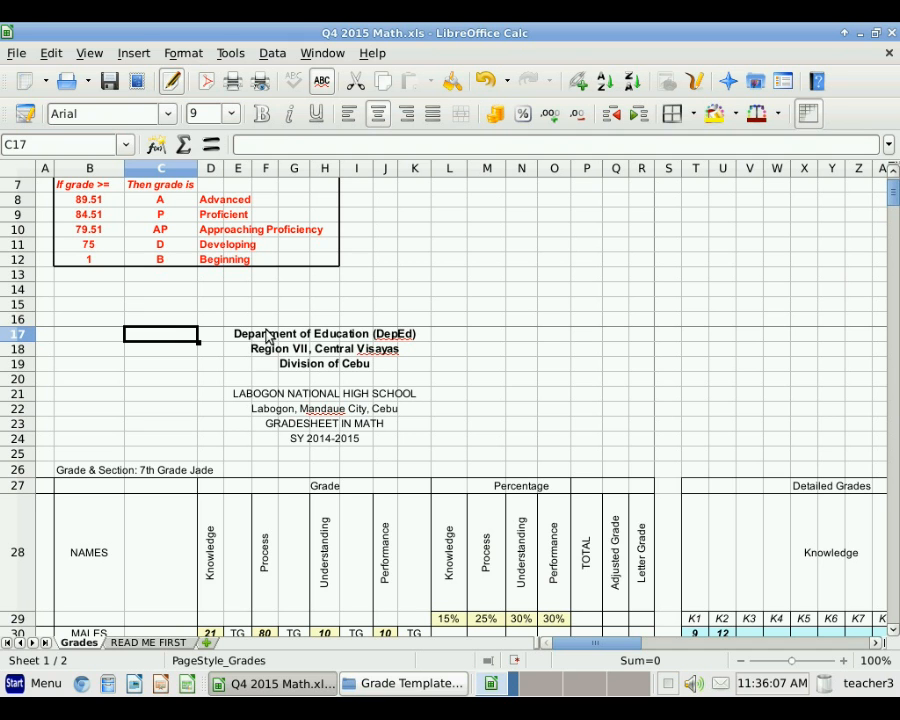
scroll(342, 374, "up", 2)
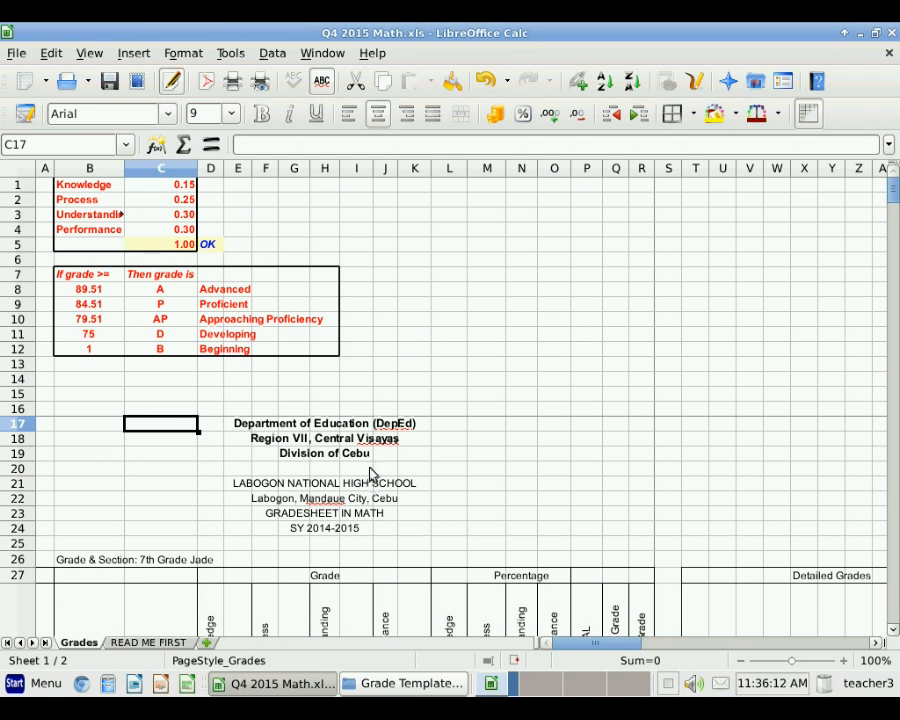
scroll(332, 476, "down", 1)
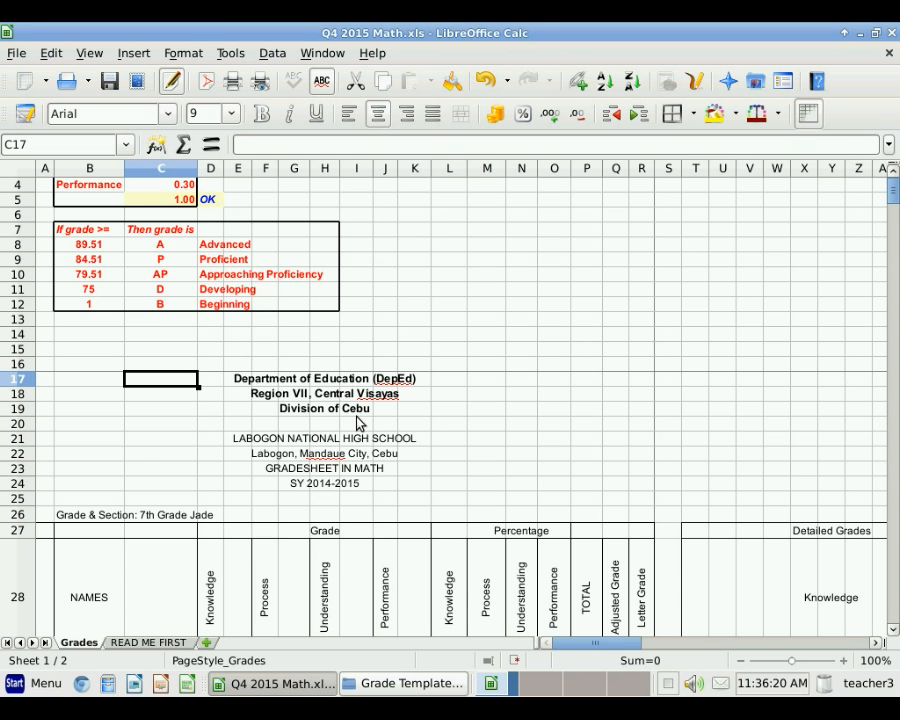
left_click(87, 516)
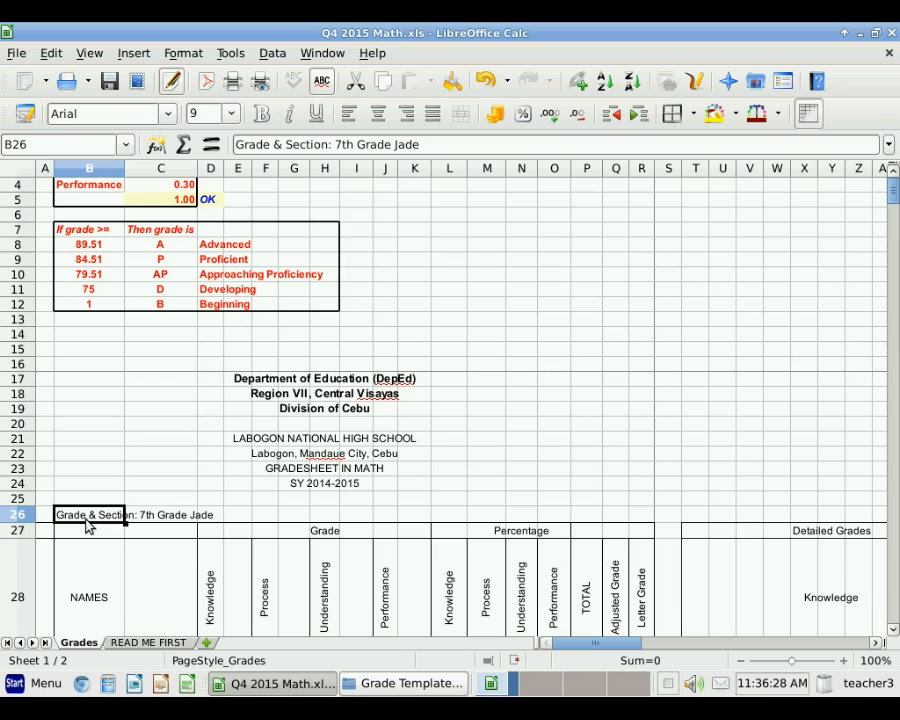
scroll(88, 520, "down", 2)
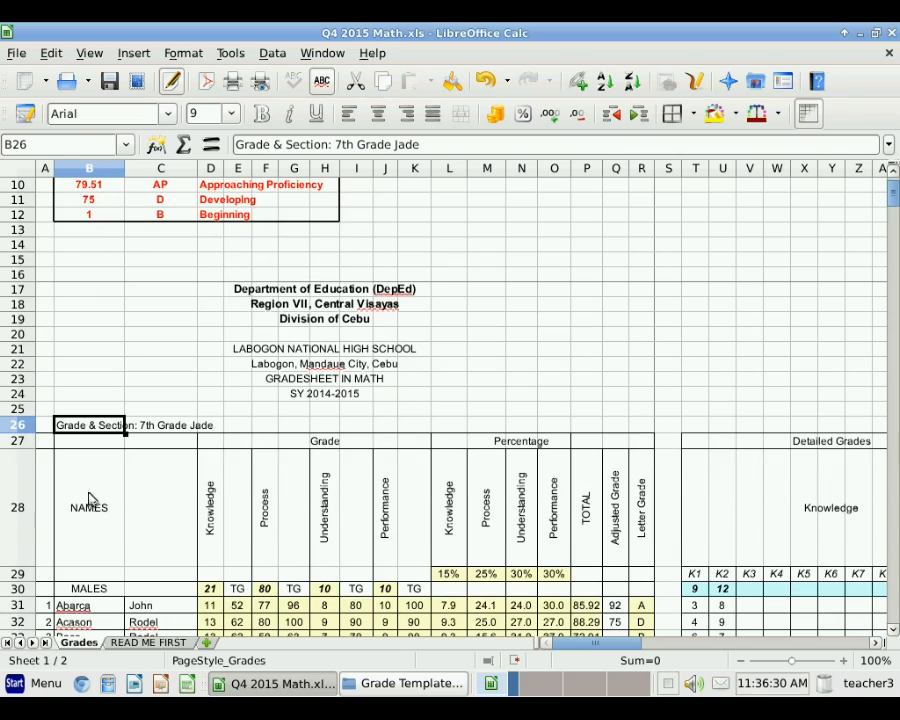
scroll(115, 540, "down", 2)
scroll(130, 575, "down", 16)
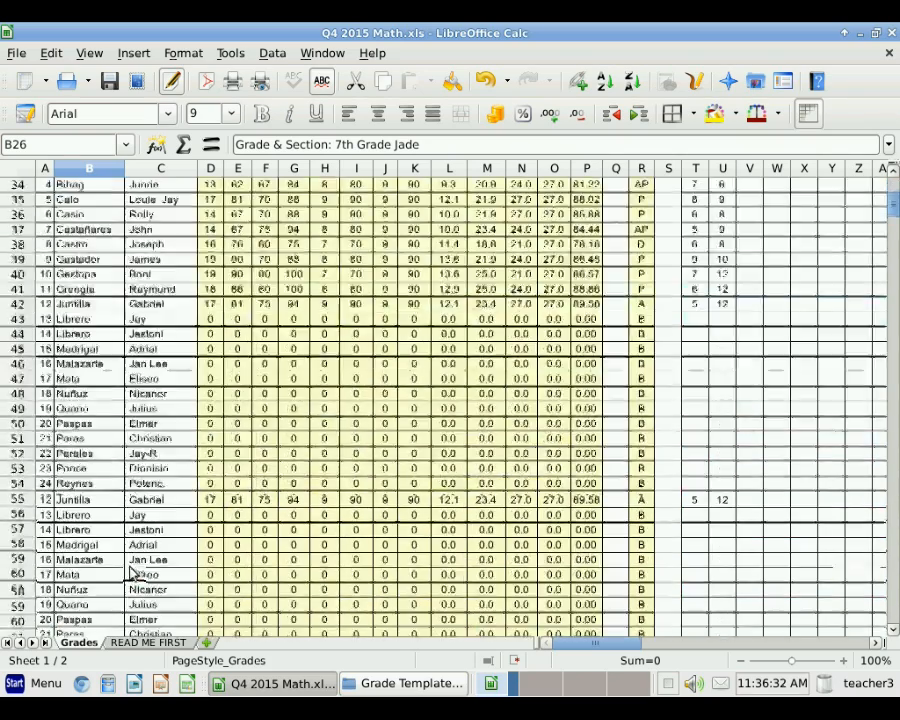
scroll(140, 560, "down", 1)
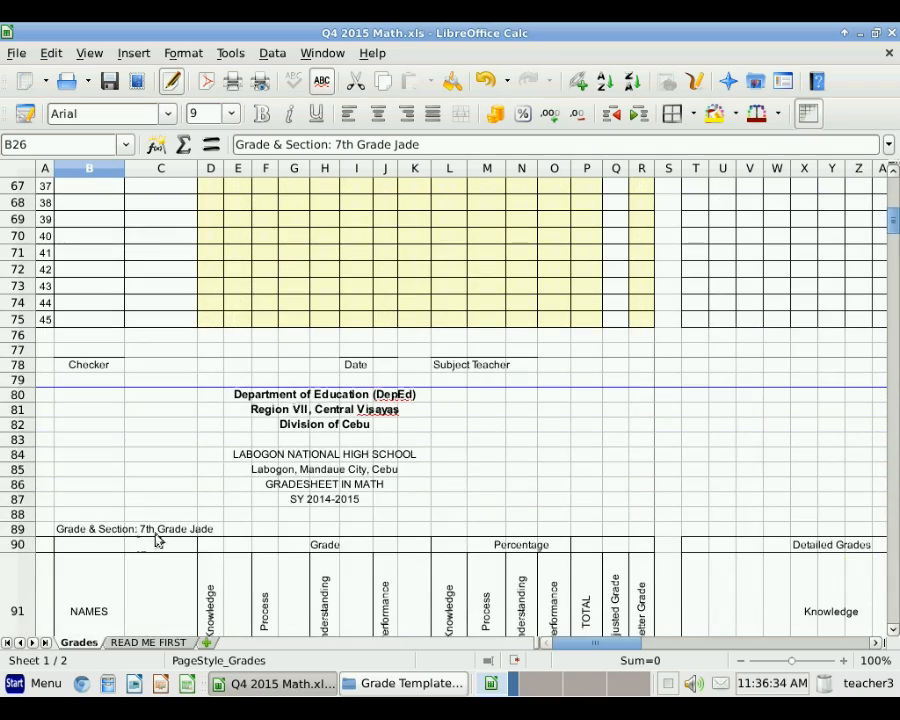
scroll(270, 508, "up", 14)
scroll(270, 508, "up", 5)
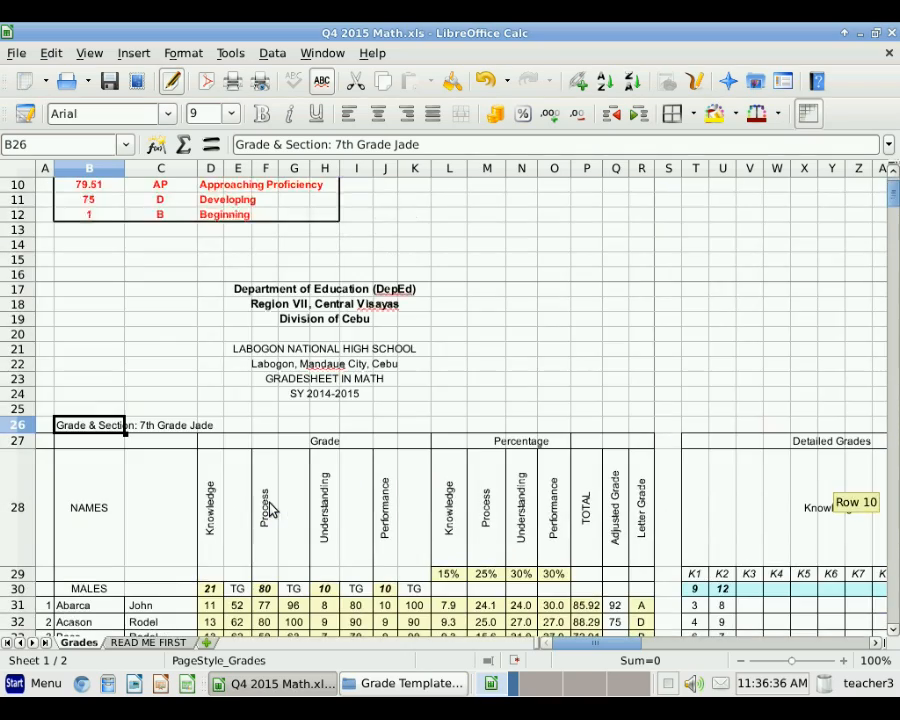
scroll(270, 513, "down", 3)
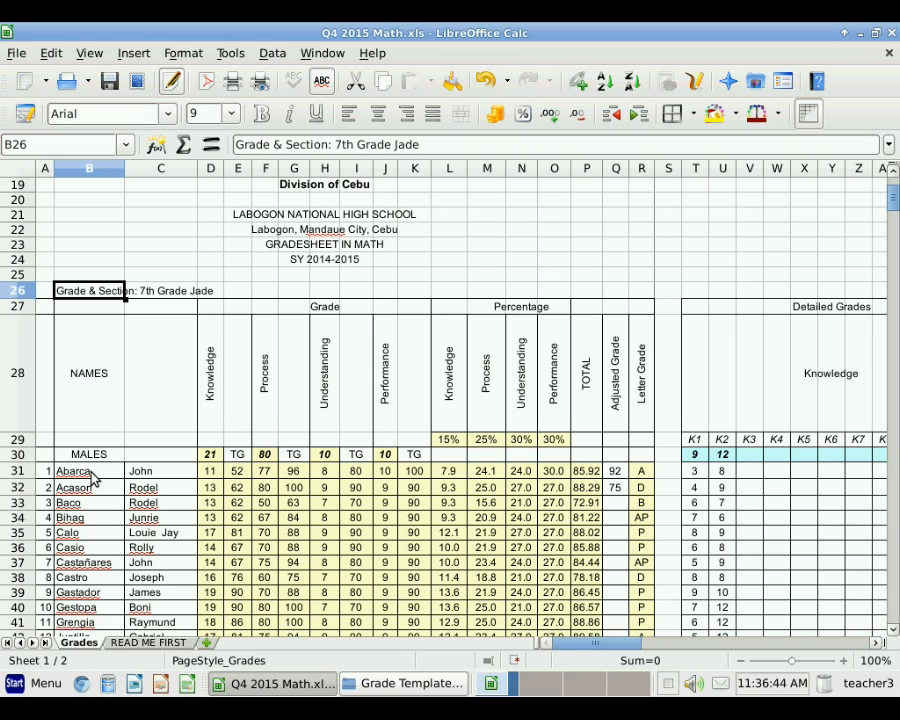
left_click_drag(90, 476, 72, 582)
left_click_drag(147, 476, 146, 578)
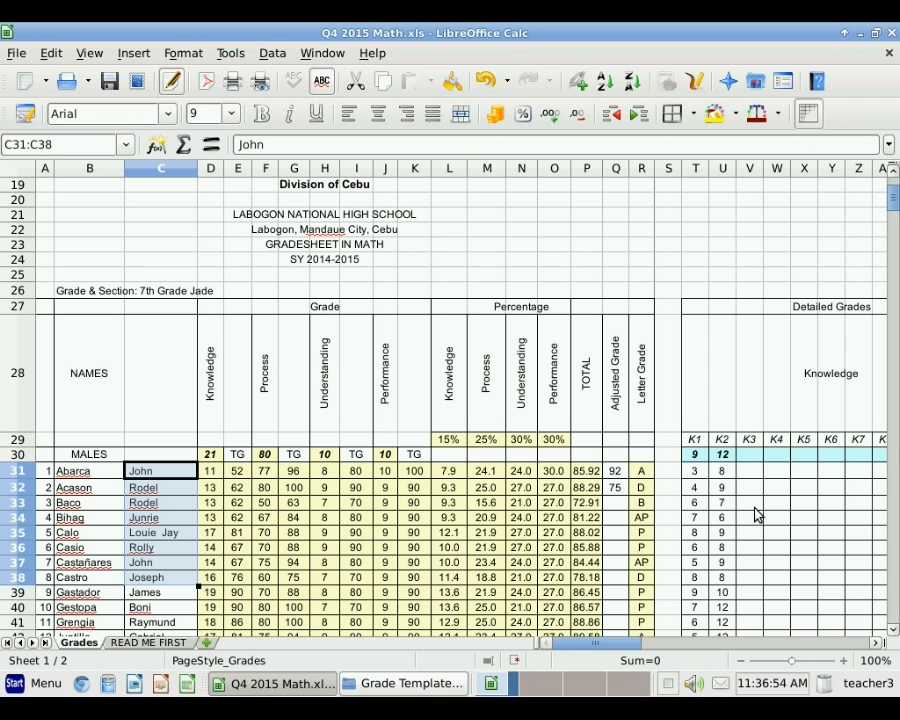
left_click(875, 645)
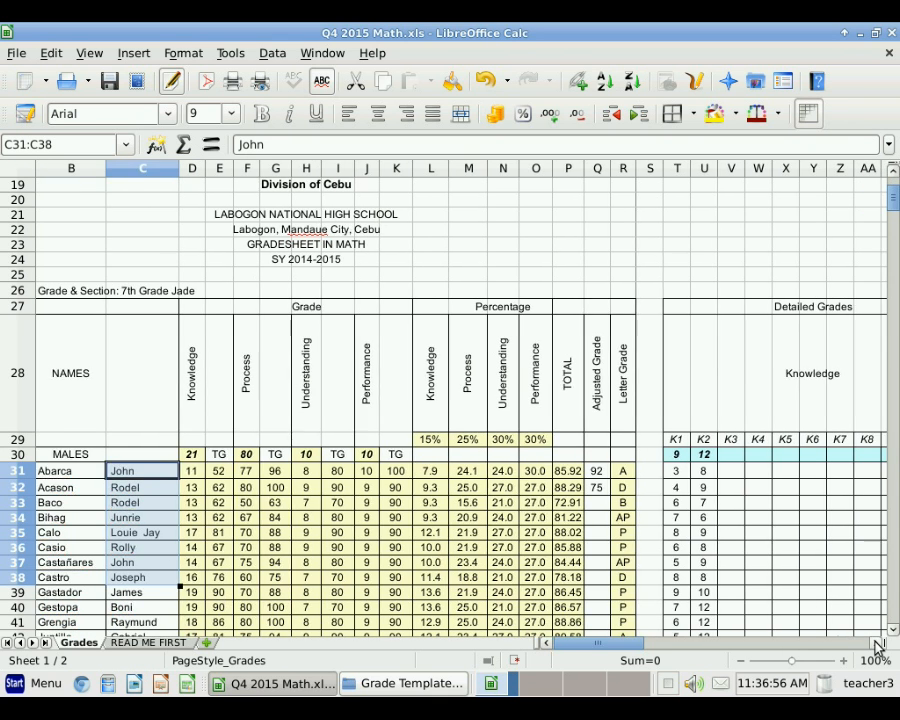
left_click(875, 645)
left_click(875, 645)
left_click(875, 645)
left_click(875, 645)
left_click(875, 645)
left_click(875, 645)
left_click(875, 645)
left_click(875, 645)
left_click(875, 645)
left_click(875, 645)
left_click(875, 645)
left_click(875, 645)
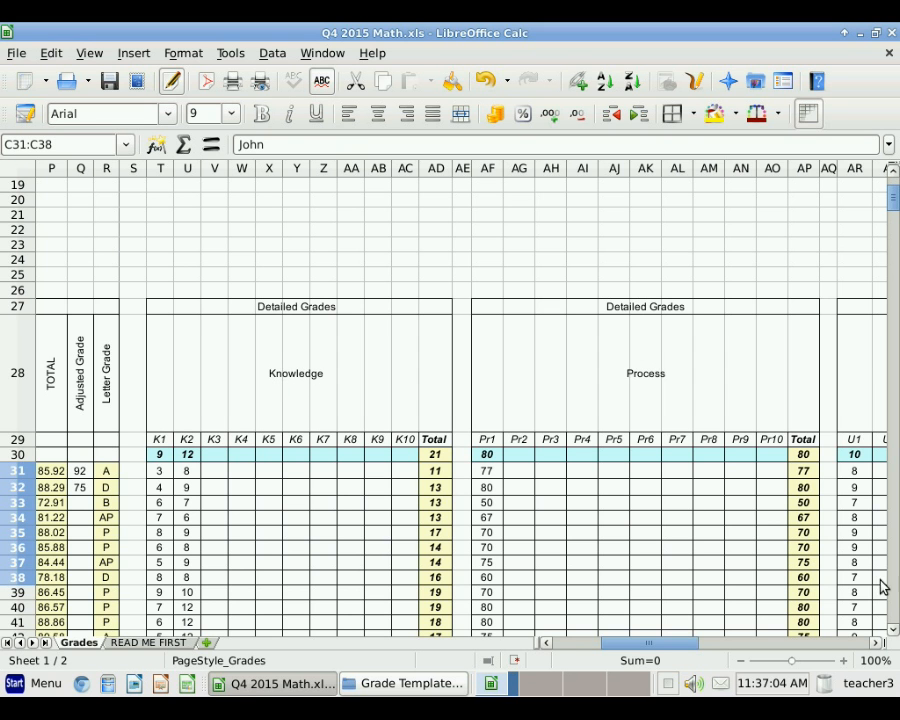
left_click_drag(875, 645, 875, 645)
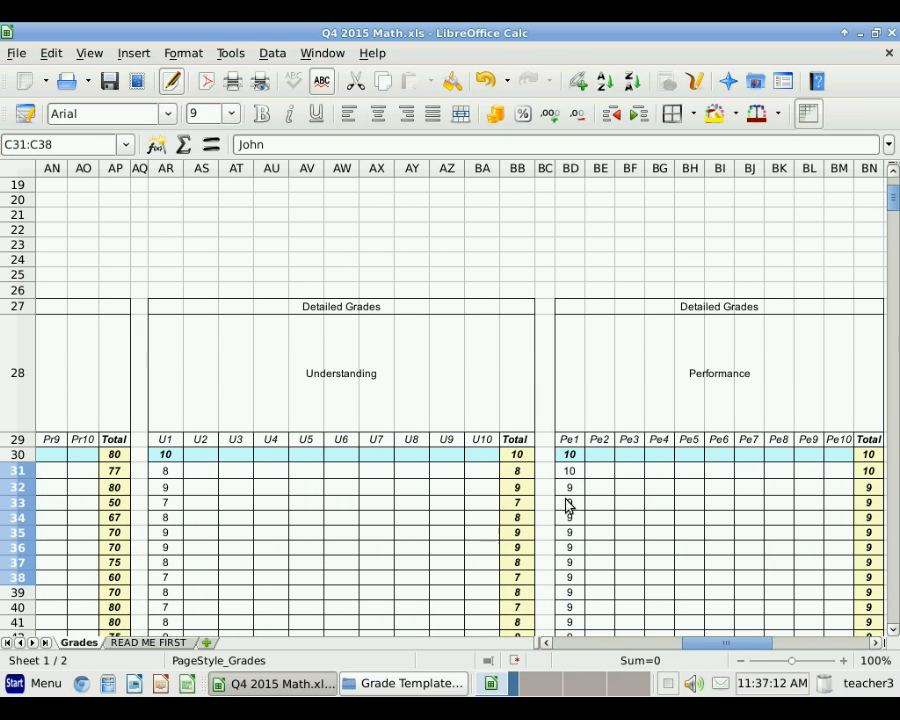
left_click(573, 455)
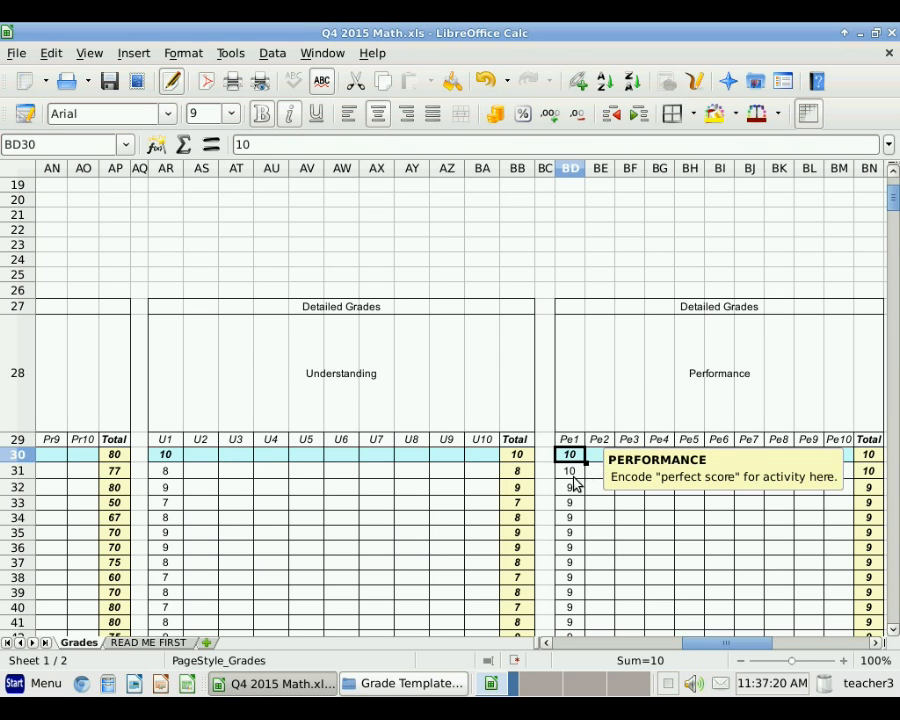
left_click(570, 476)
key("Down")
key("Down")
key("Down")
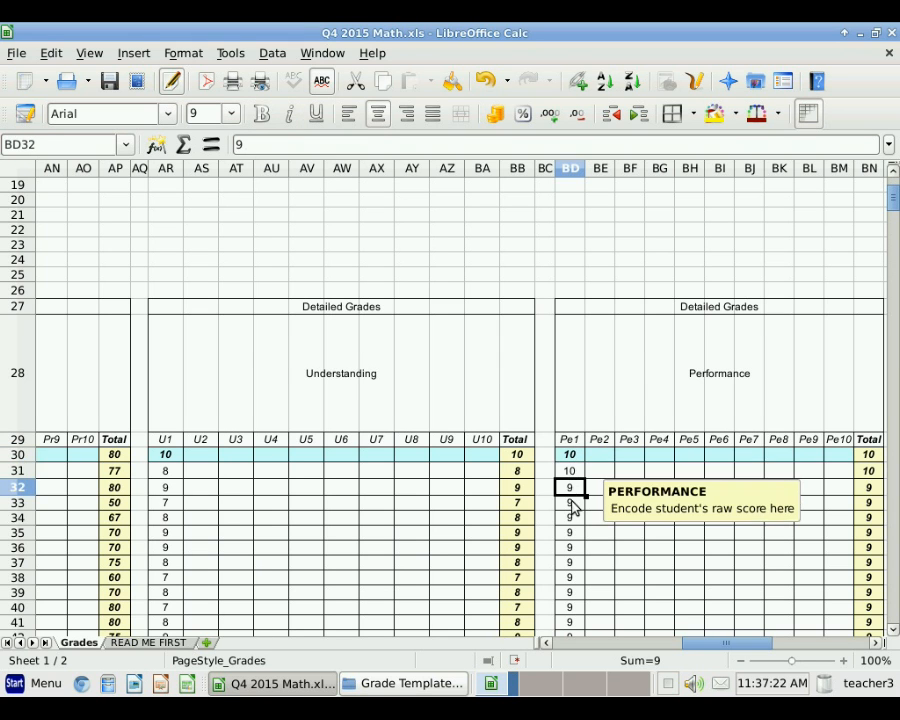
left_click(566, 652)
left_click(566, 652)
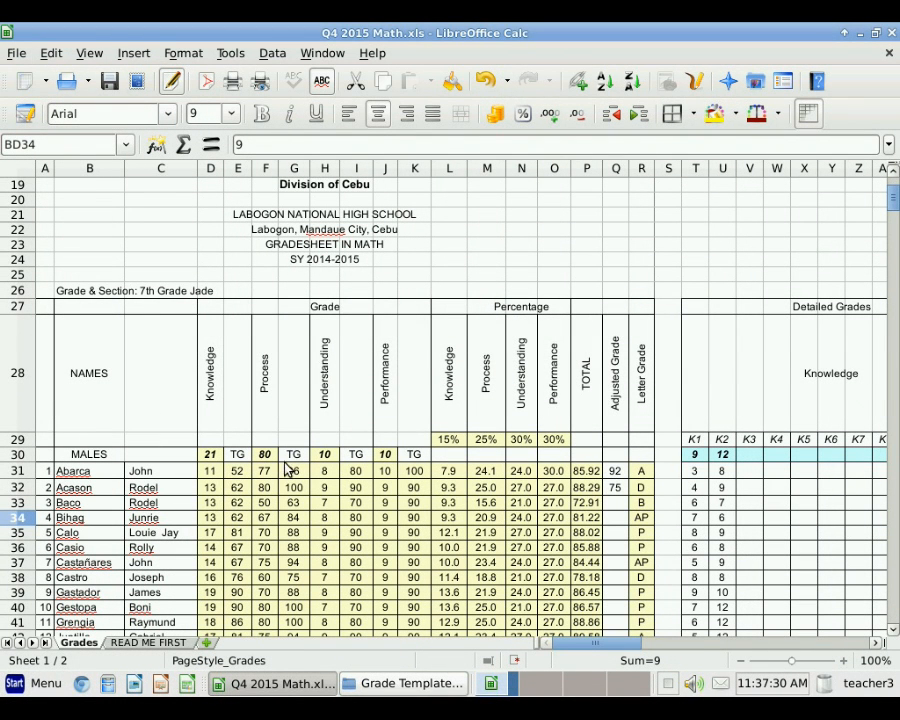
Step: Check the P31 and R31 formulas, then delete the 92 adjusted grade from Q31
left_click(589, 472)
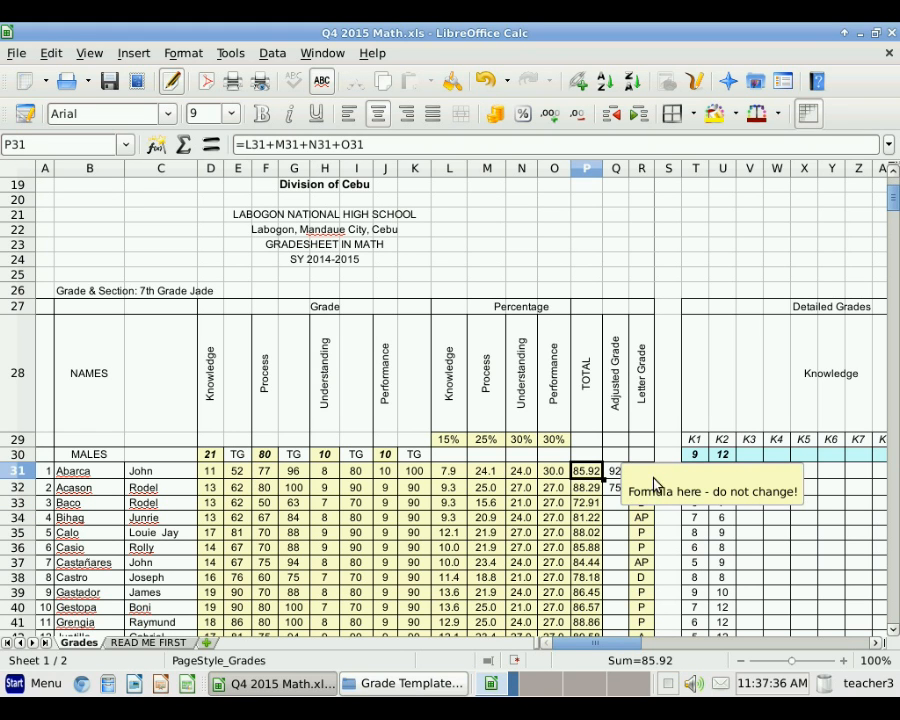
left_click(638, 456)
left_click(642, 474)
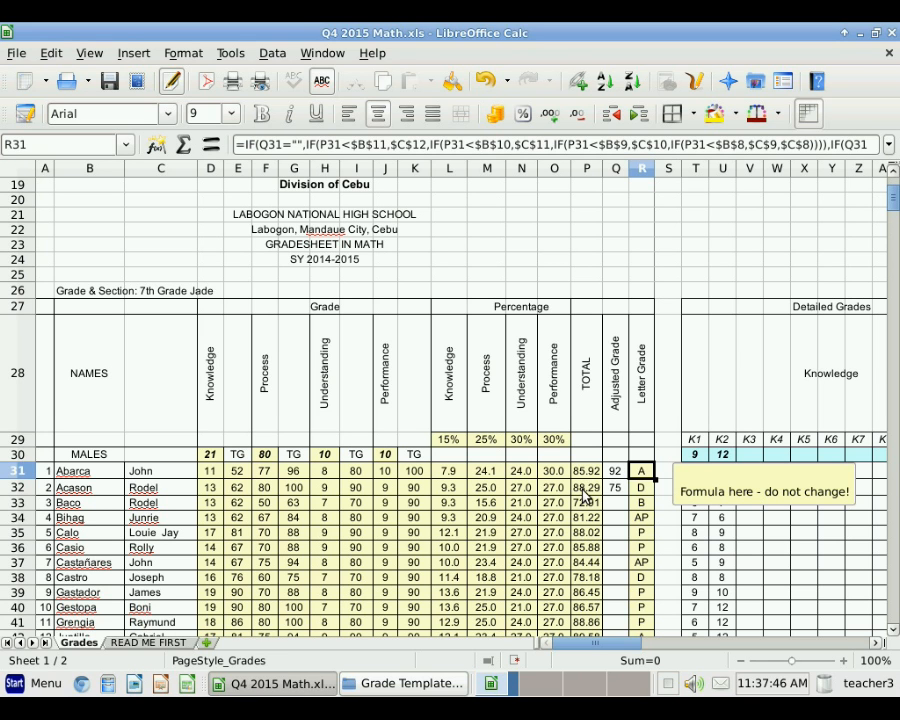
left_click(613, 472)
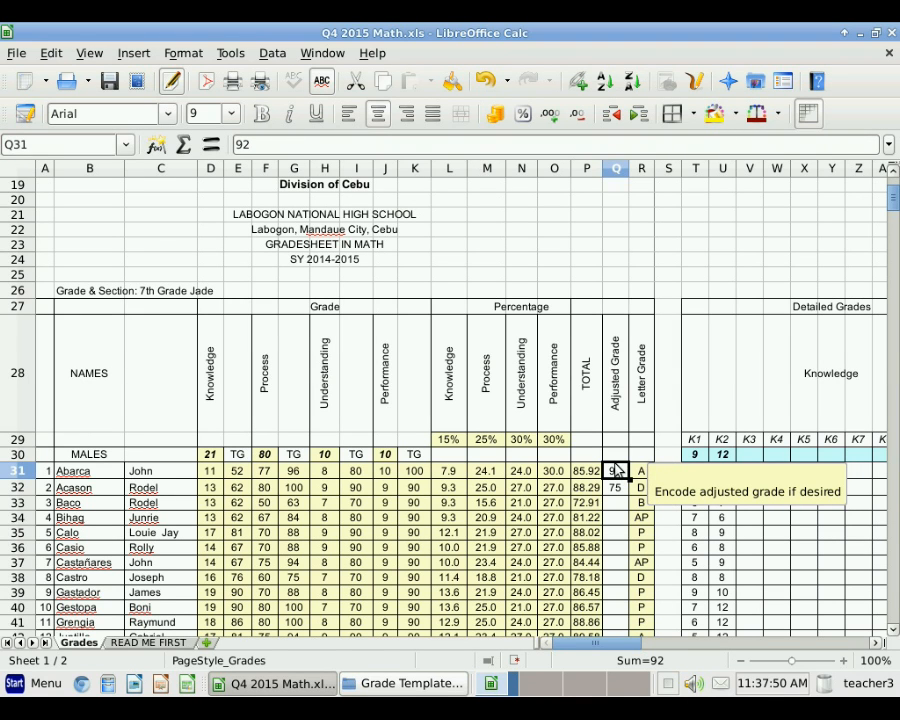
left_click(640, 471)
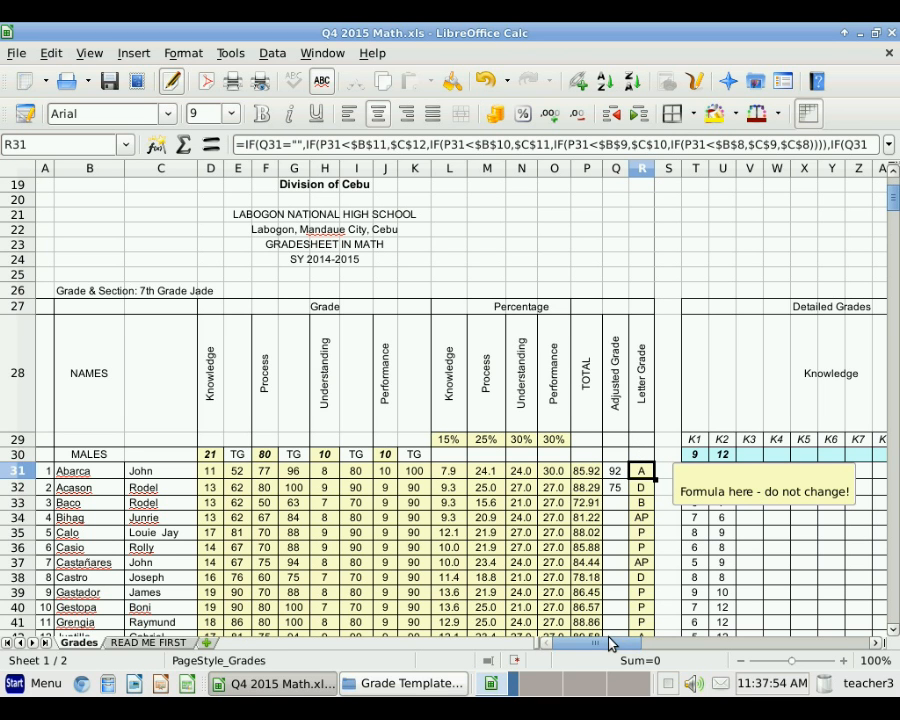
left_click(613, 470)
key("Delete")
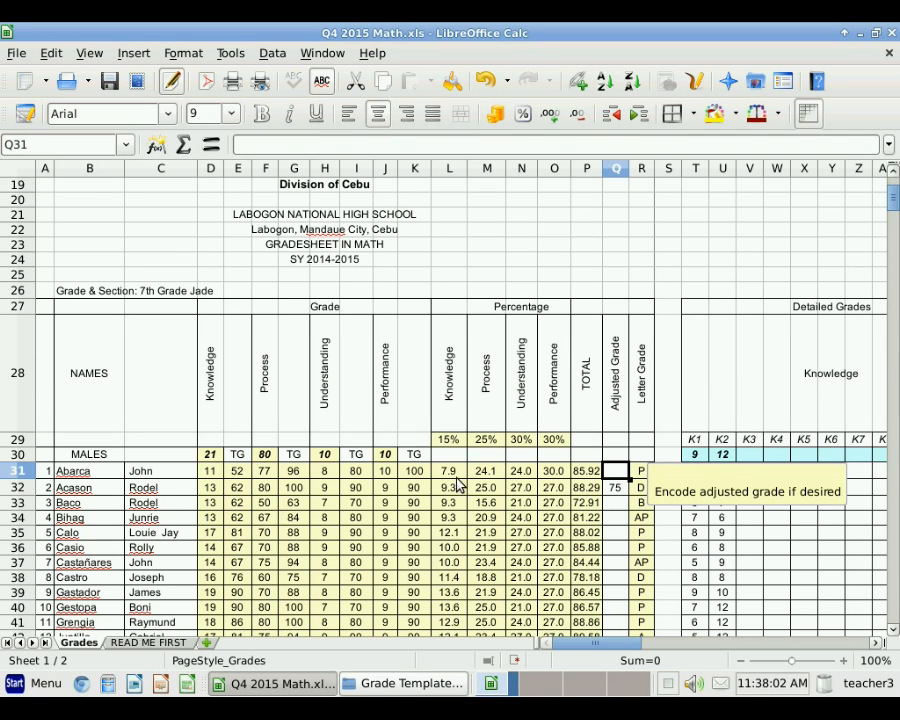
scroll(428, 500, "up", 6)
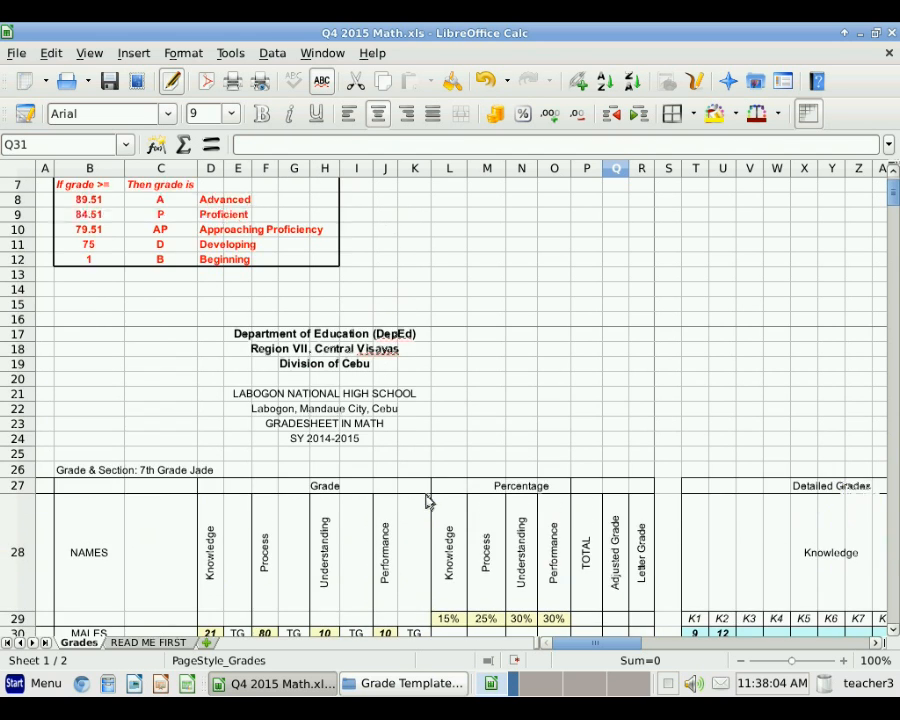